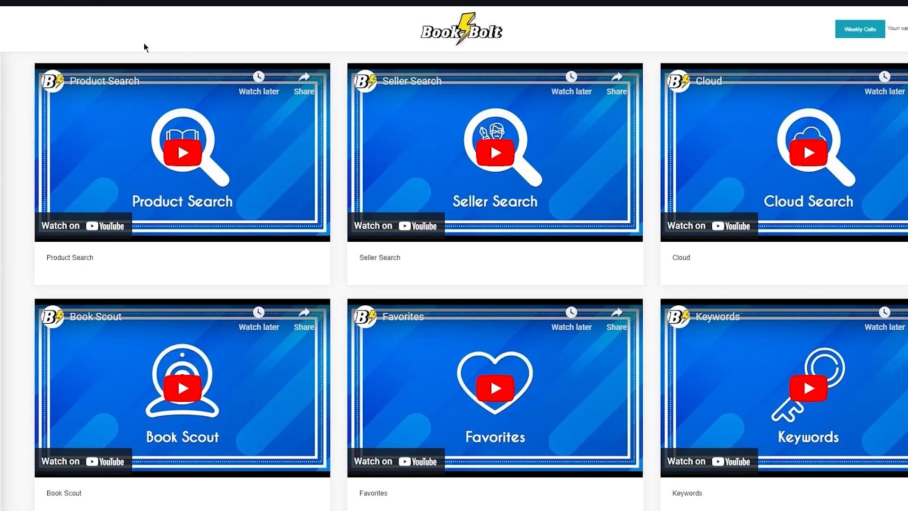
Look through the collection of tutorial videos for the research tools.
scroll(18, 145, down, 10)
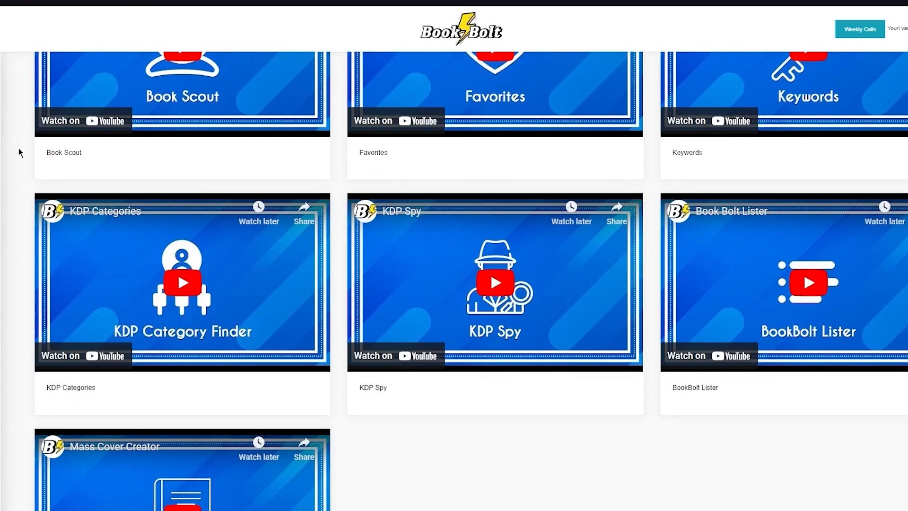
scroll(19, 152, up, 10)
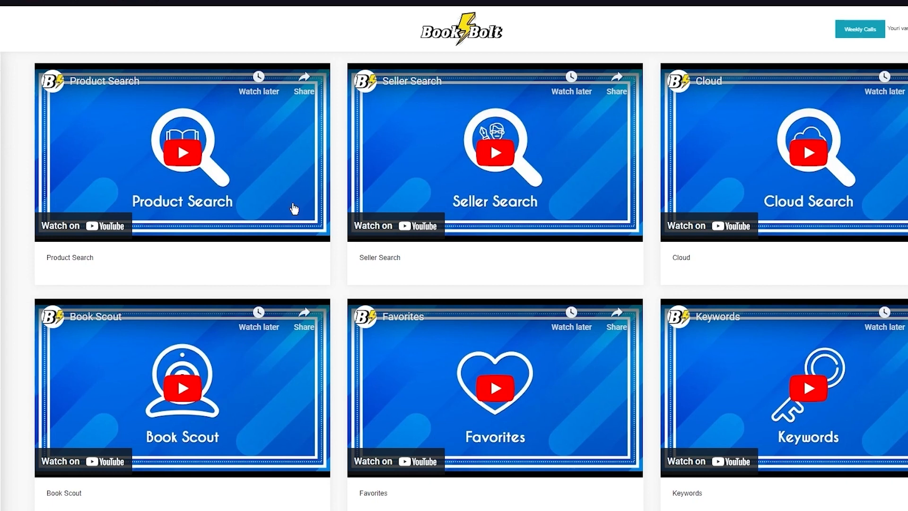
scroll(408, 177, down, 5)
scroll(408, 178, up, 5)
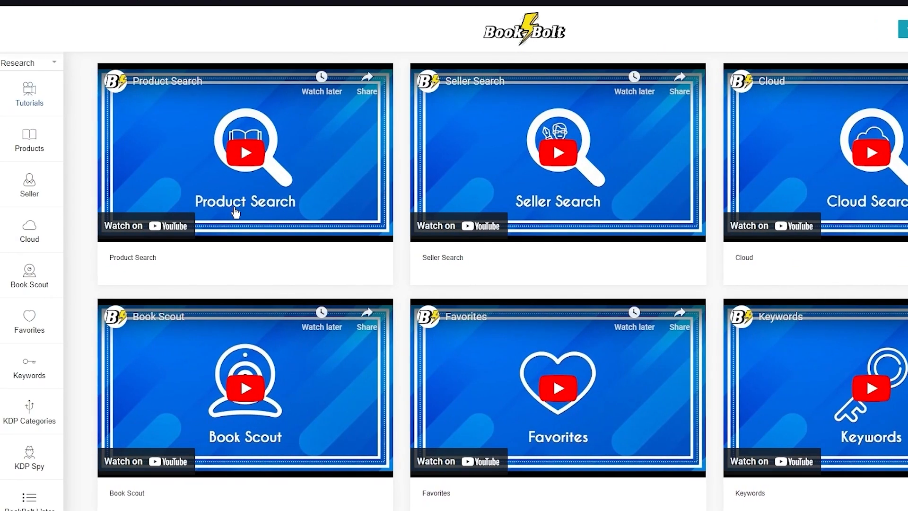
scroll(547, 247, down, 3)
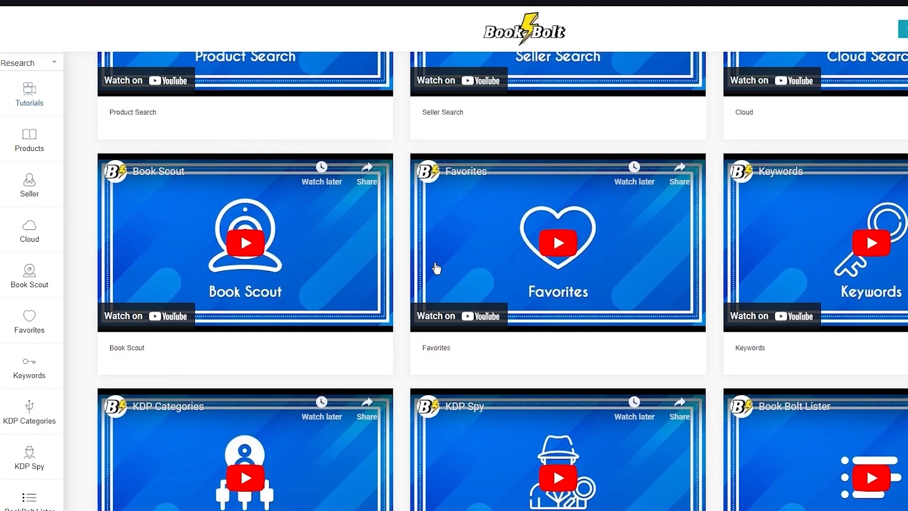
scroll(434, 266, up, 3)
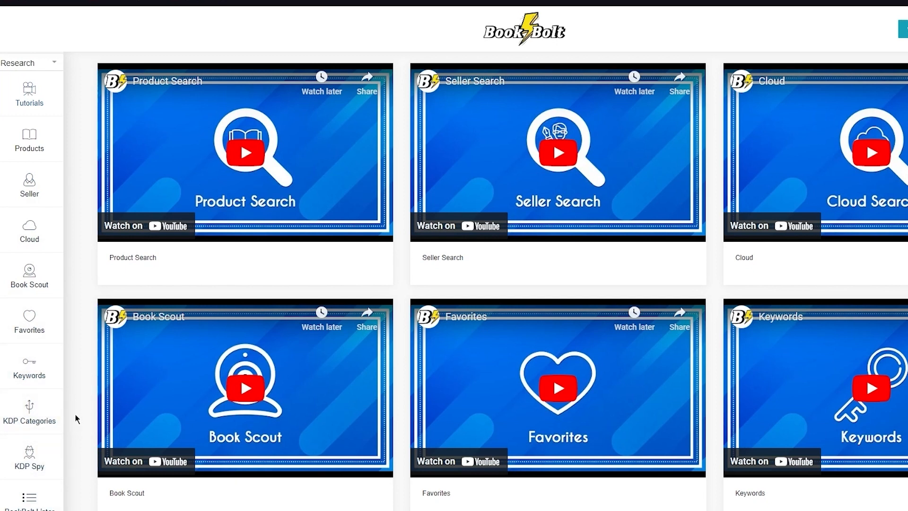
Open the product search page and inspect its keyword field.
click(55, 146)
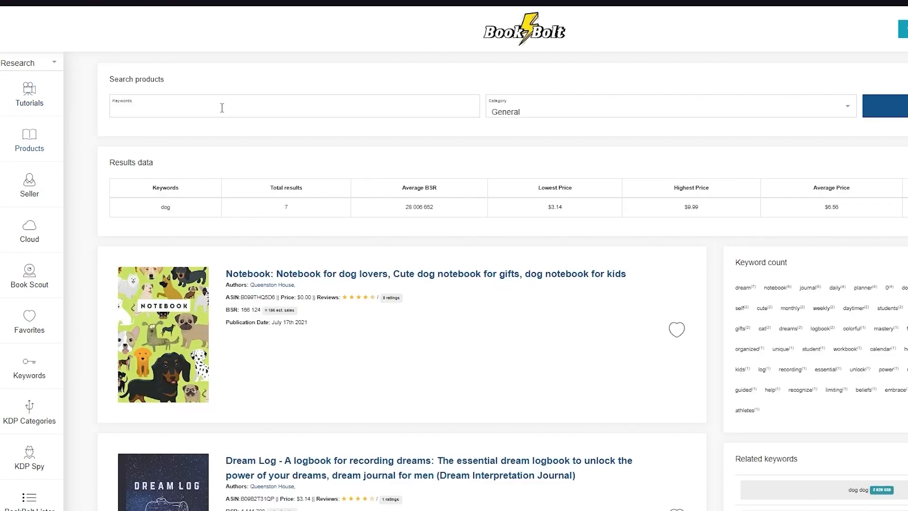
click(184, 105)
click(225, 74)
Open the seller search page and check the suggestions for the seller name field.
click(49, 180)
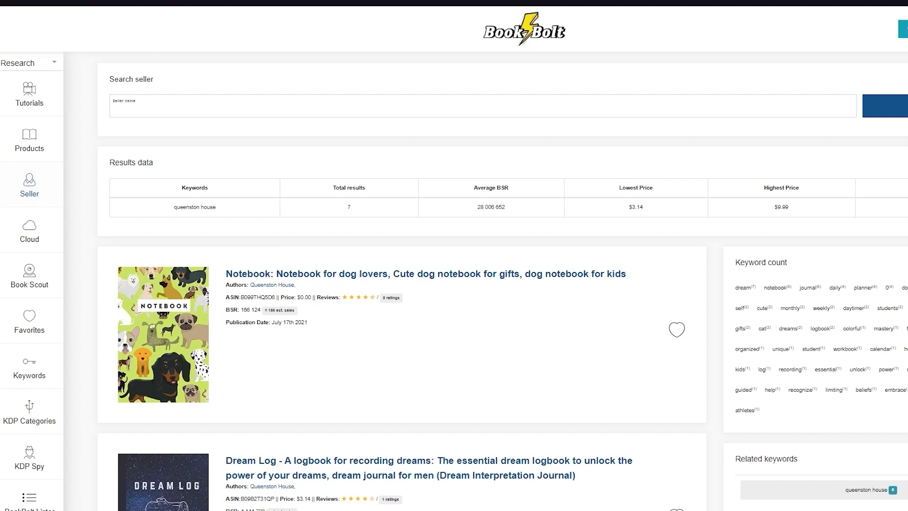
click(165, 108)
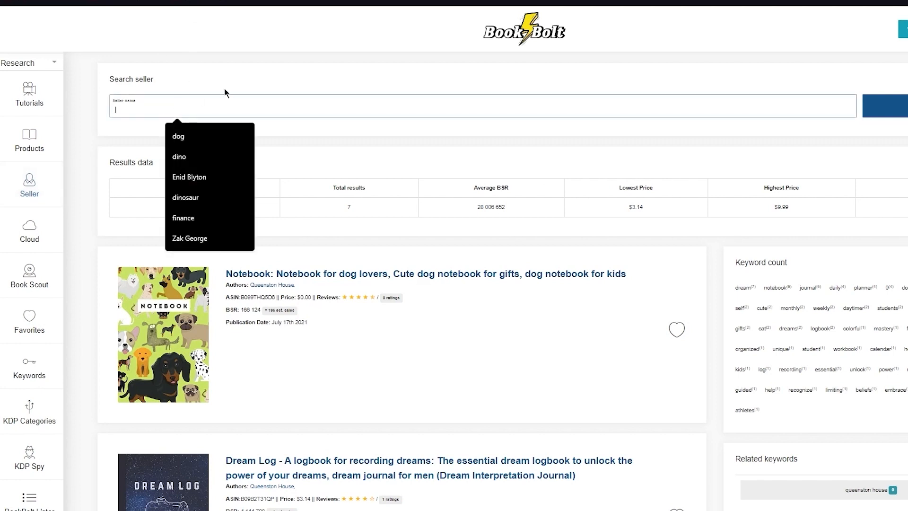
click(292, 64)
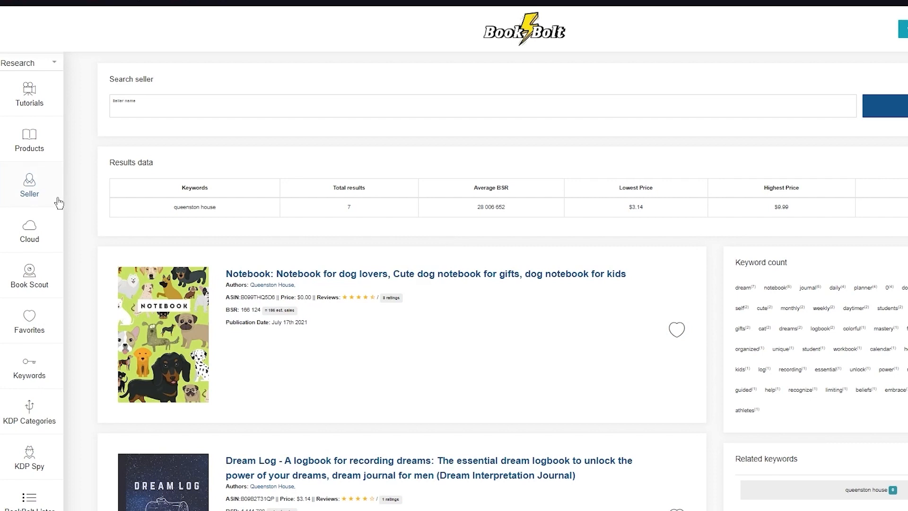
Open the Cloud search, inspect its bestseller and category filters, and raise the minimum price to $9.
click(53, 230)
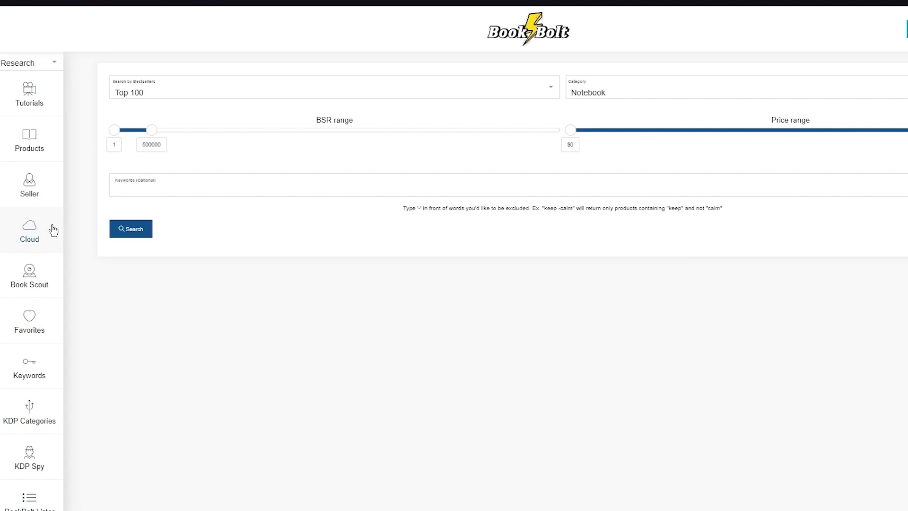
click(234, 99)
click(220, 93)
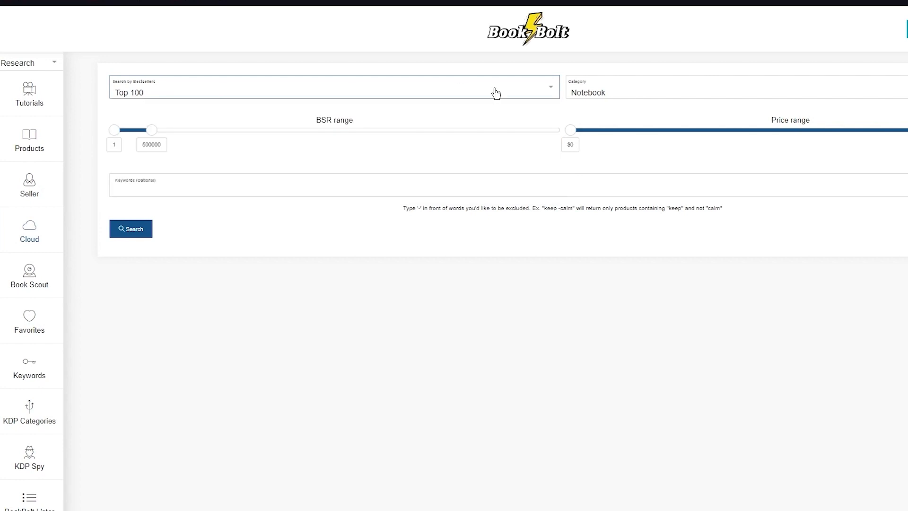
click(624, 92)
click(624, 93)
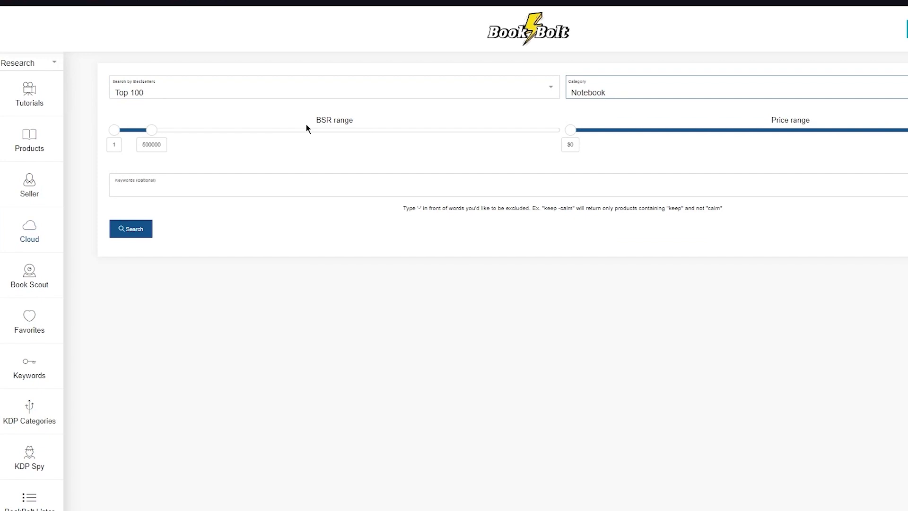
drag(572, 131, 603, 148)
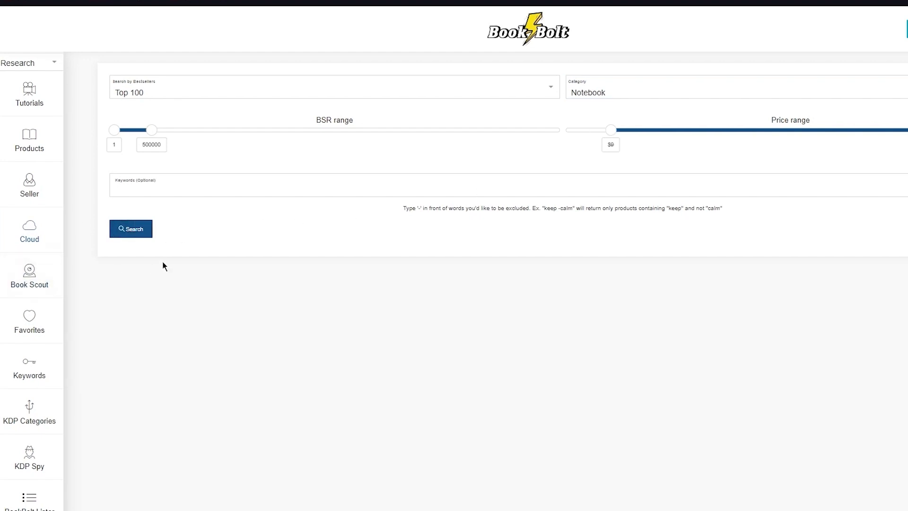
click(175, 93)
click(174, 93)
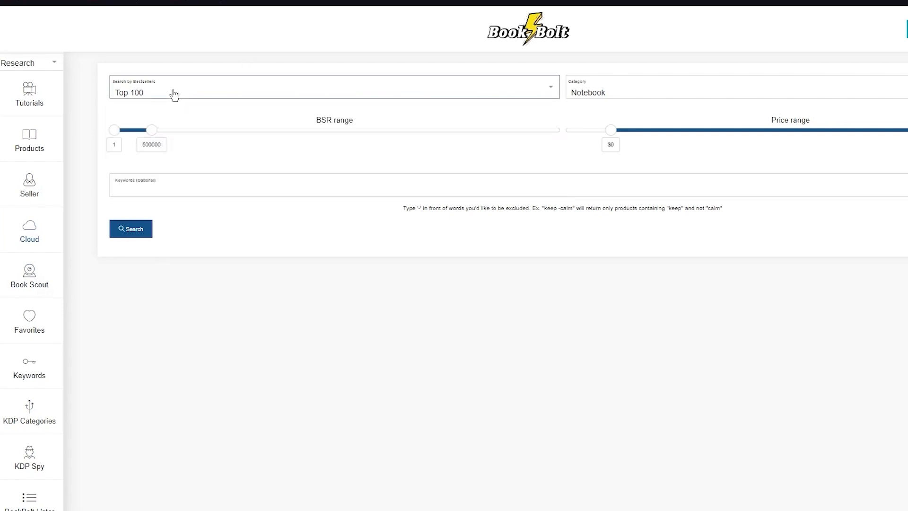
Open Book Scout and examine the dog notebook's product details and keyword ranking table.
click(31, 290)
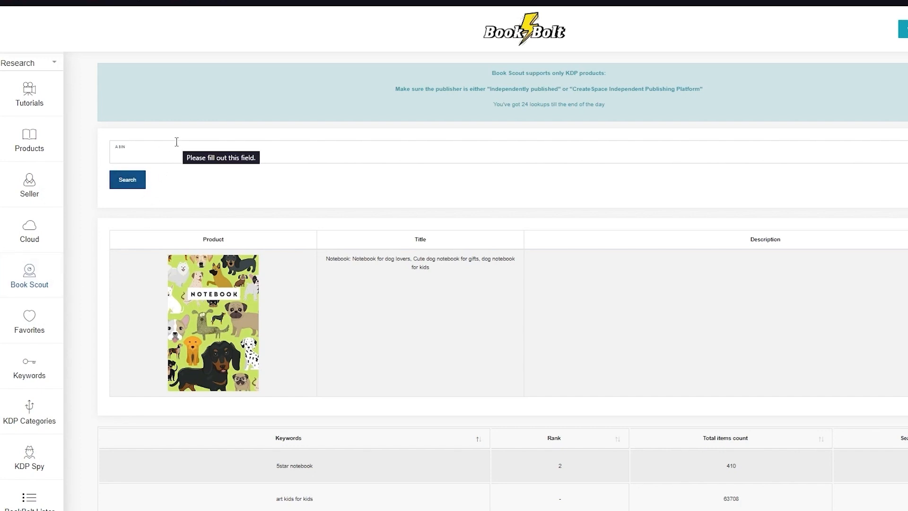
scroll(89, 211, down, 1)
scroll(90, 217, down, 3)
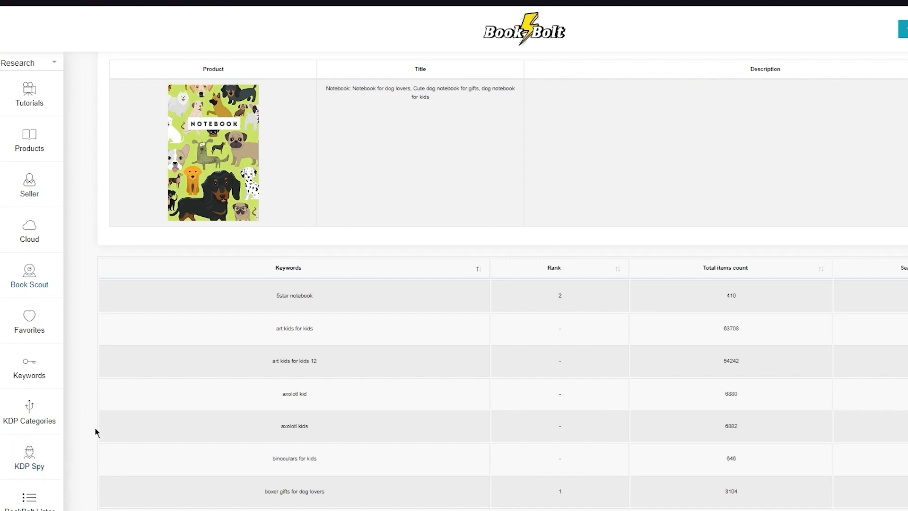
scroll(326, 383, up, 3)
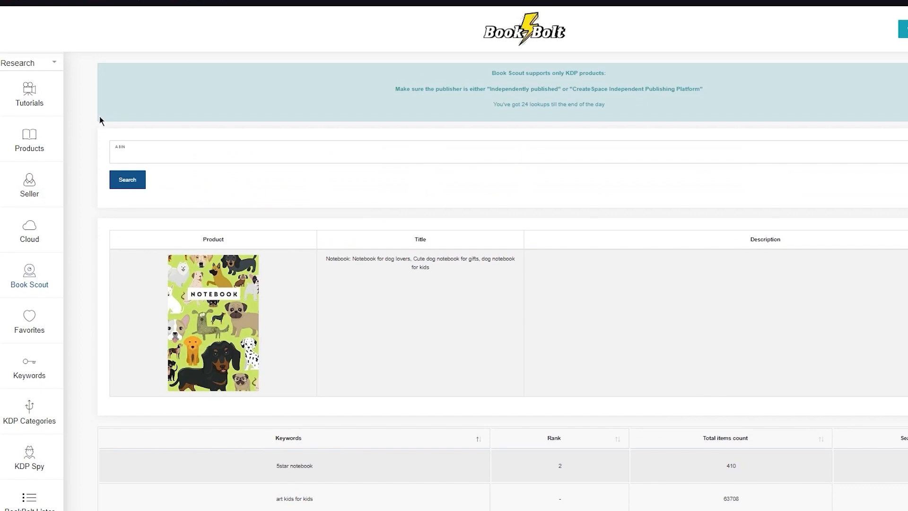
Switch from the Research tools to the Create tools and open BookBolt Studio.
click(47, 66)
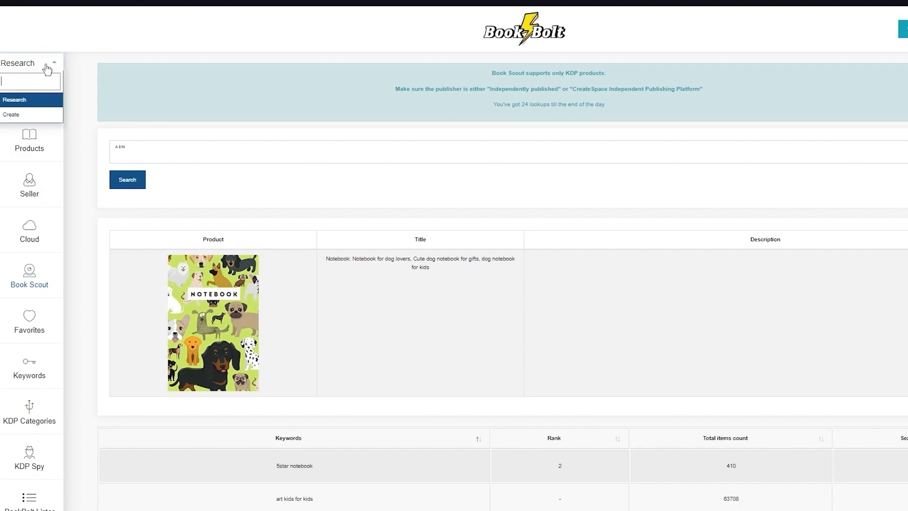
click(43, 116)
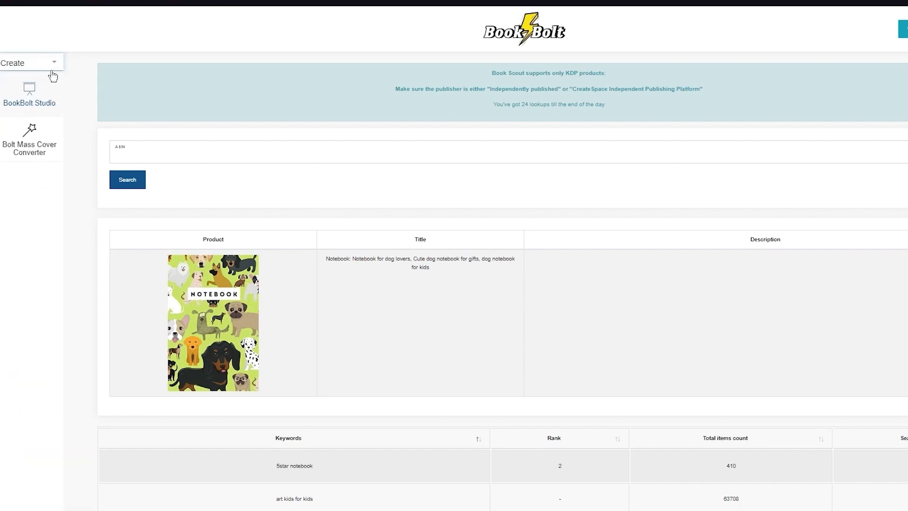
click(29, 97)
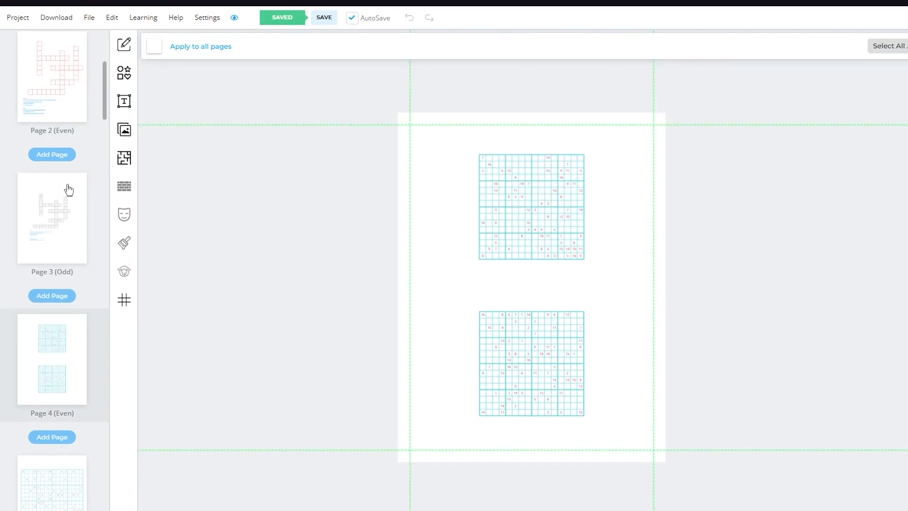
Start a new project and choose Paperback: Cover as its project type.
scroll(68, 189, up, 5)
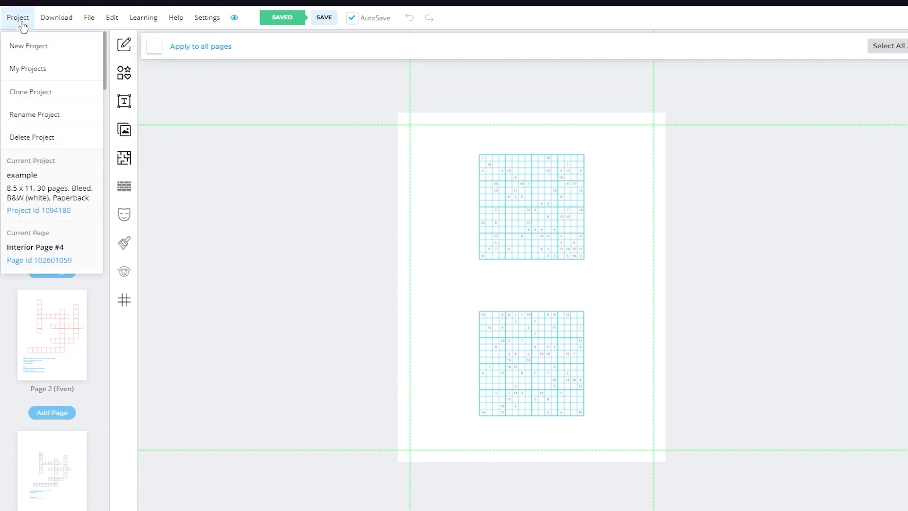
click(20, 41)
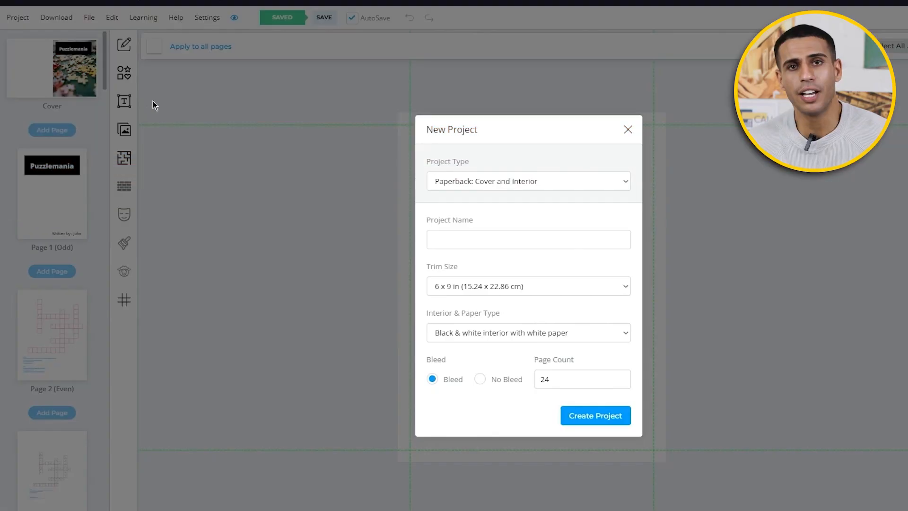
click(470, 186)
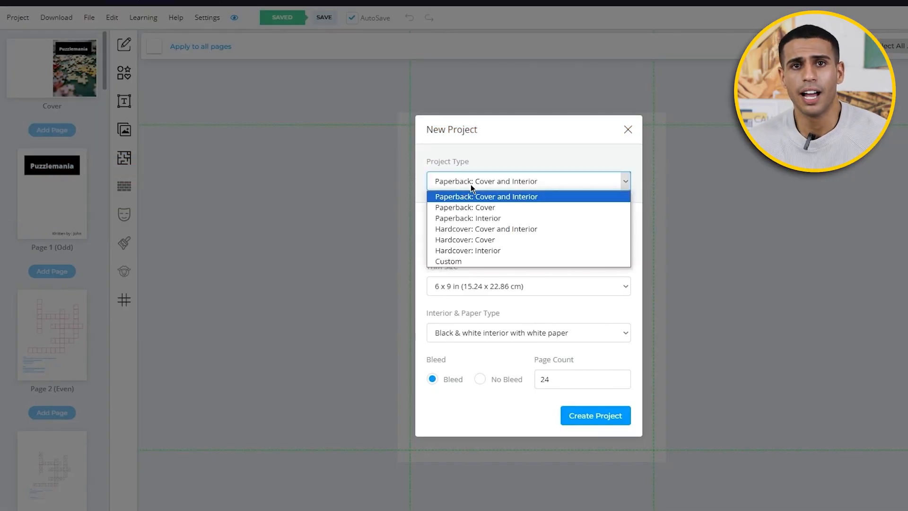
click(474, 209)
click(504, 185)
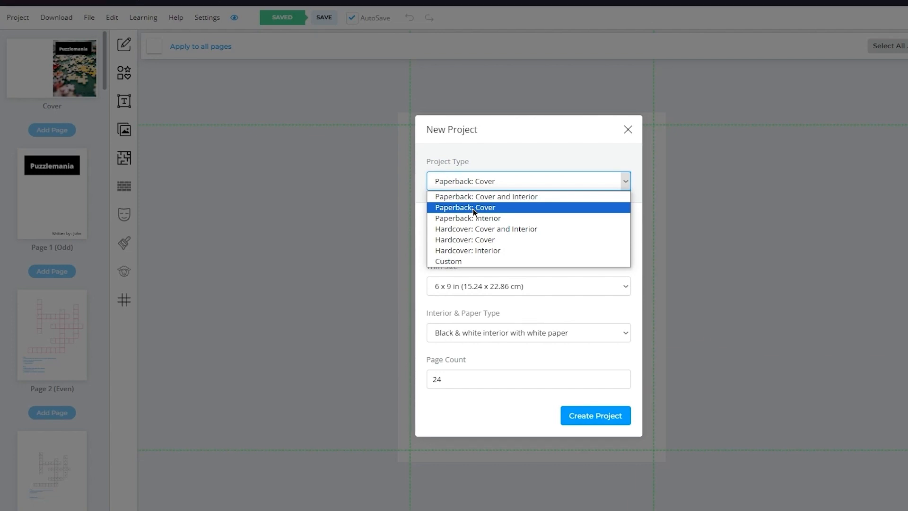
click(474, 211)
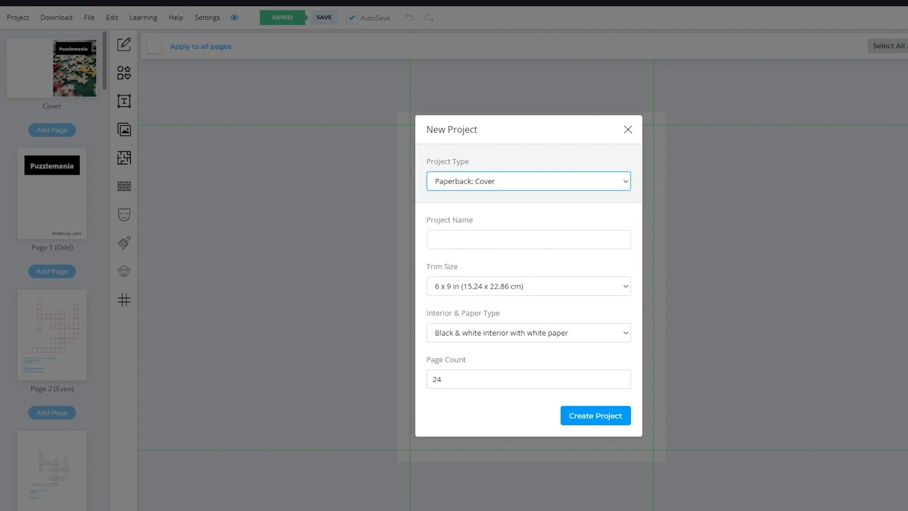
Name the new project "example" and set its trim size to 8.5 x 8.5 in.
click(486, 245)
text(examp)
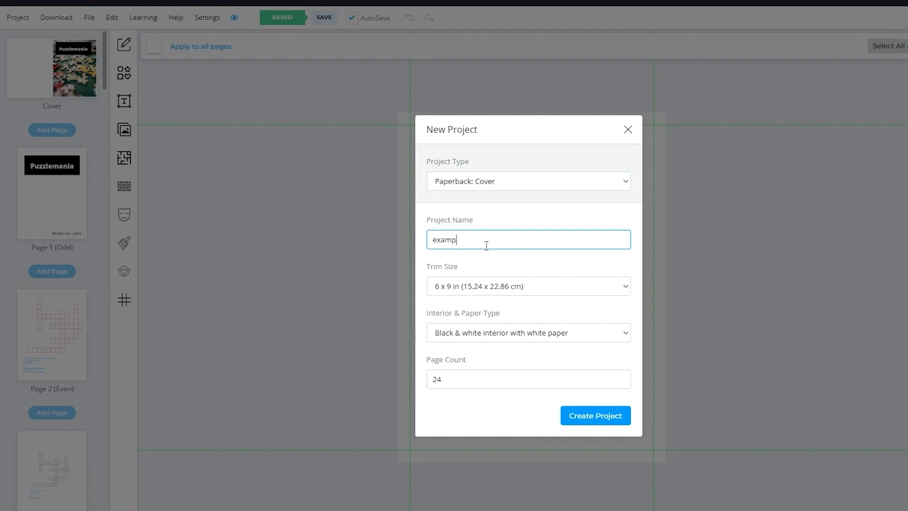
text(le)
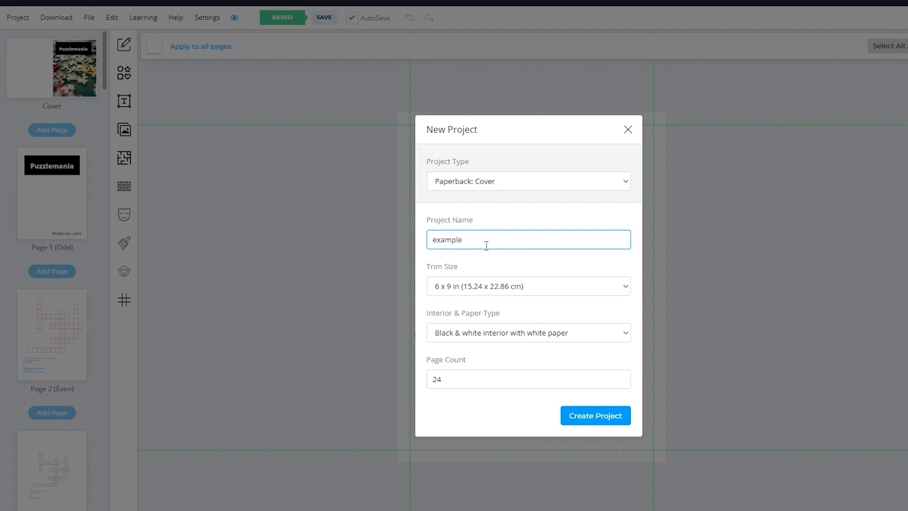
click(502, 287)
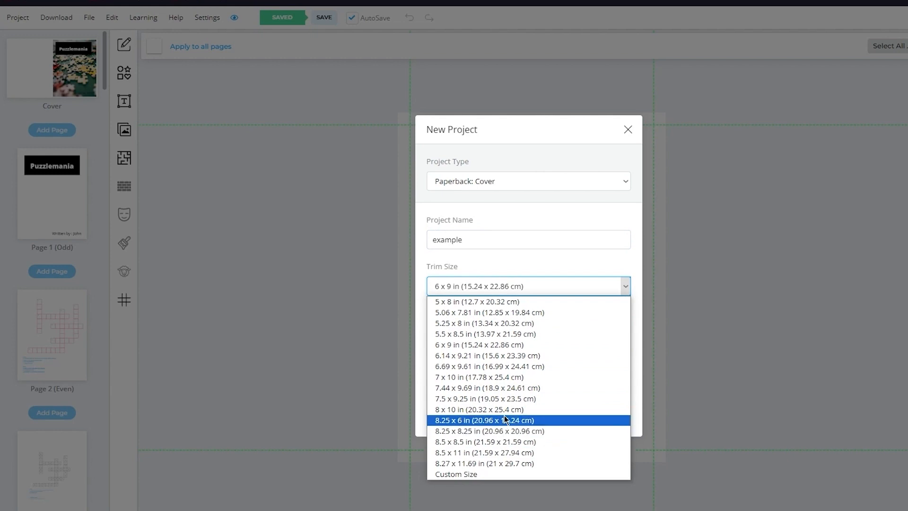
click(490, 443)
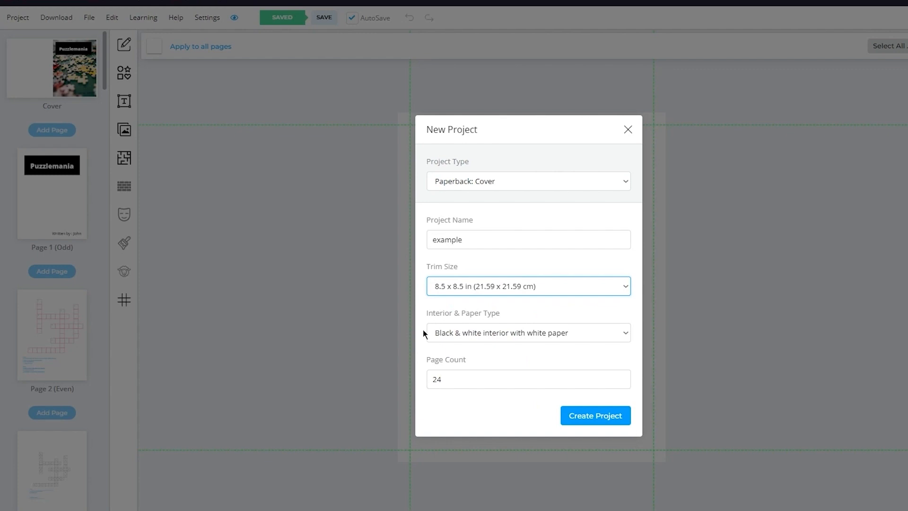
Set the interior and paper type to Premium color interior with white paper.
click(484, 329)
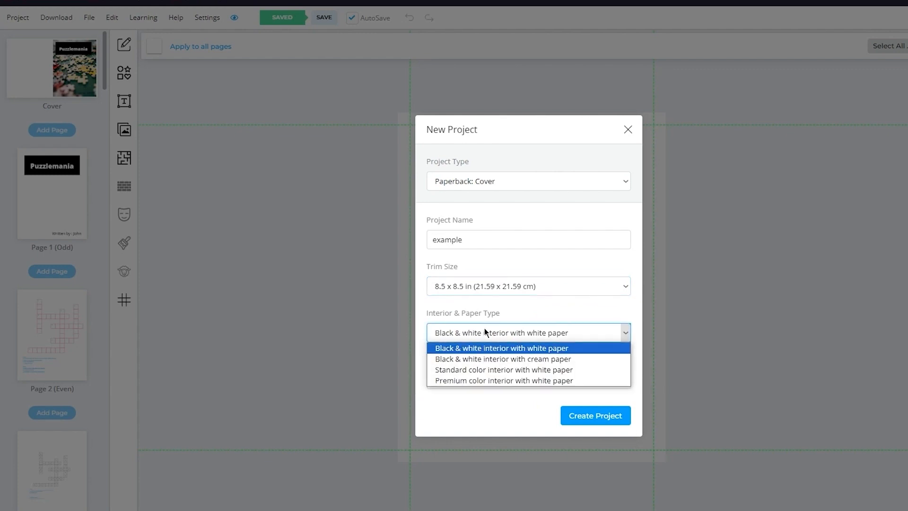
click(484, 329)
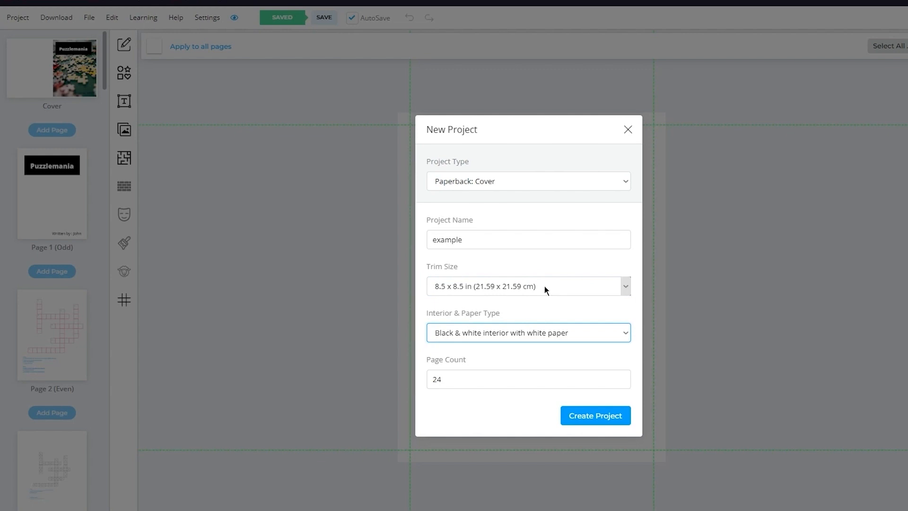
click(549, 328)
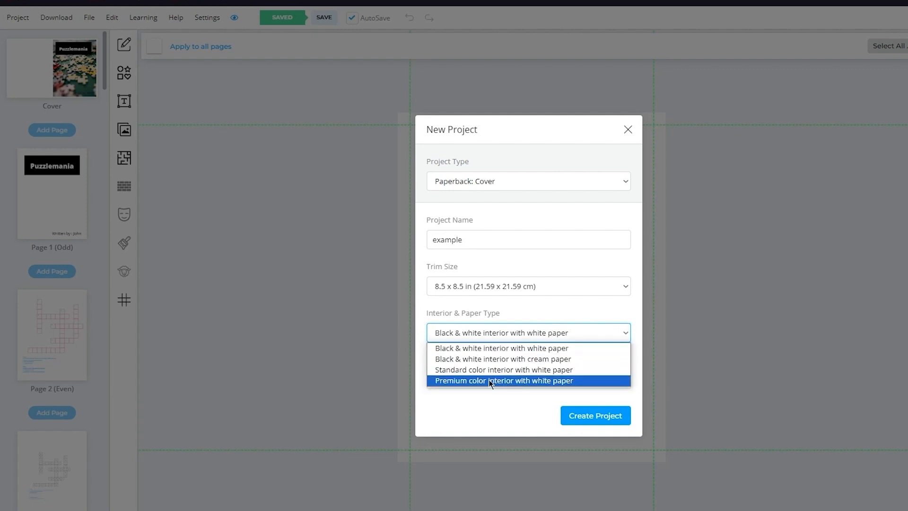
click(489, 380)
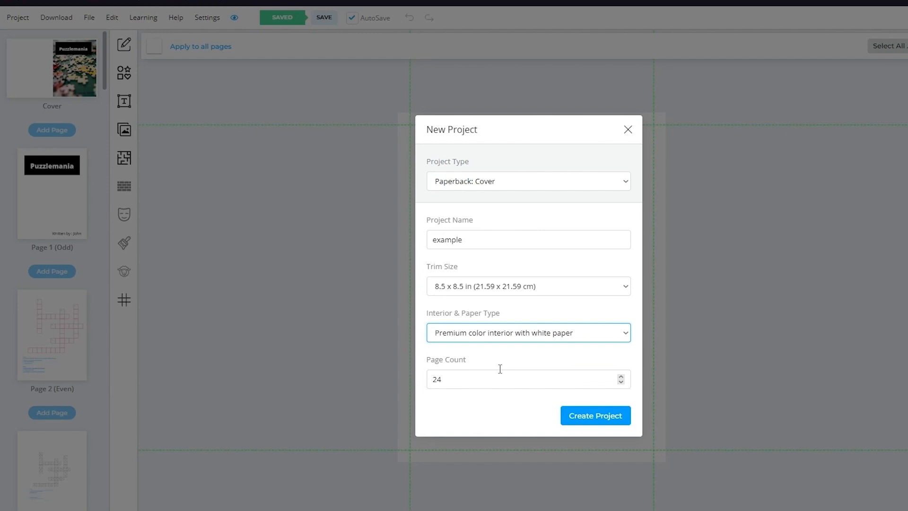
Set the page count to 30 and create the cover project.
double_click(500, 374)
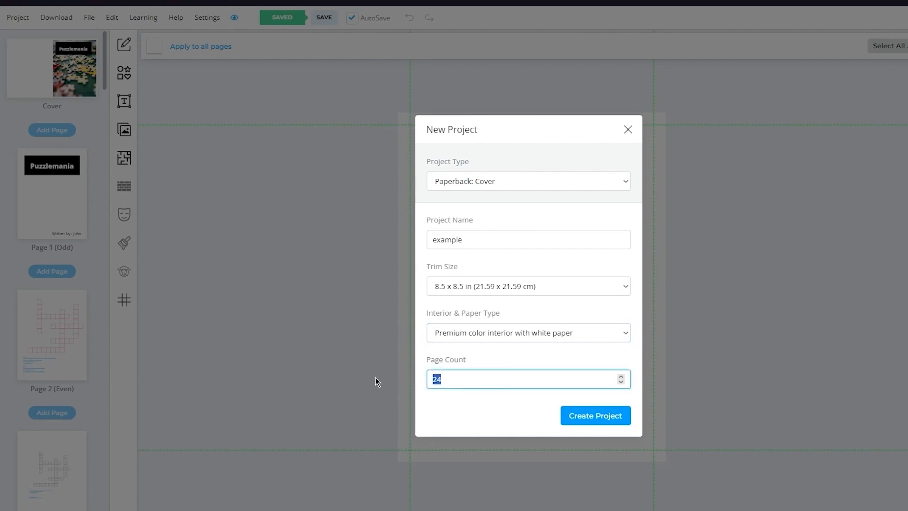
text(30)
click(594, 415)
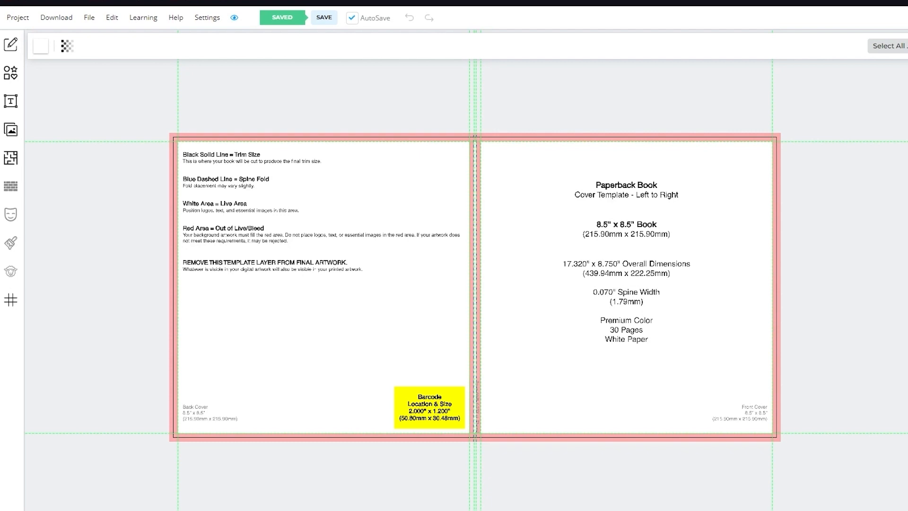
Browse the Interior Templates Library for the available page layouts.
scroll(836, 347, down, 1)
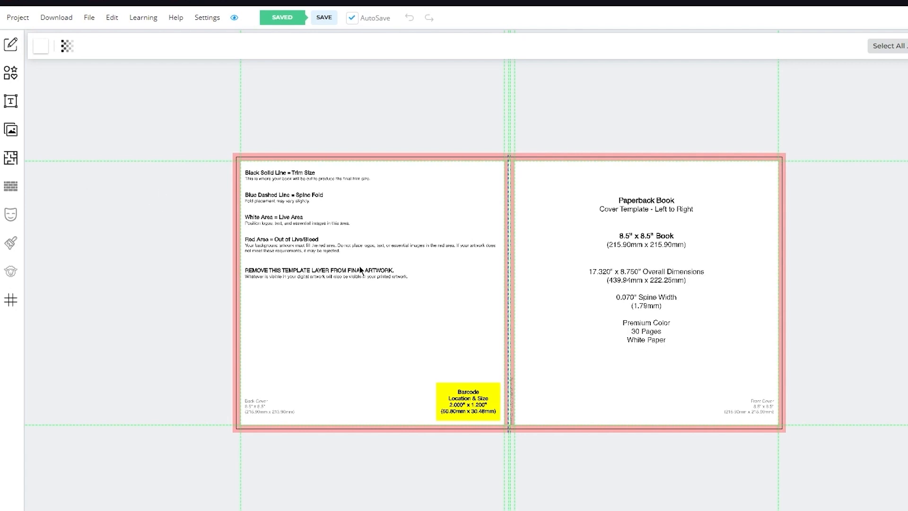
click(20, 178)
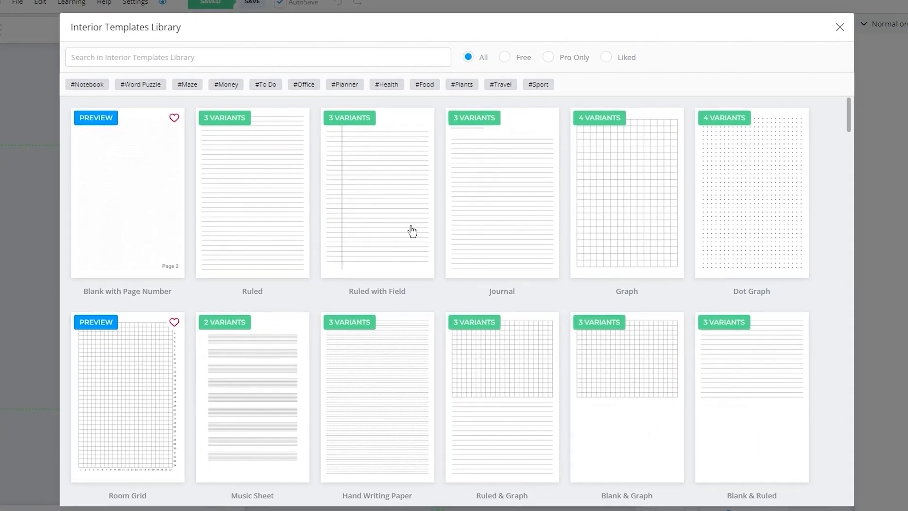
scroll(485, 246, down, 5)
scroll(414, 227, up, 1)
scroll(416, 228, down, 4)
scroll(416, 227, up, 3)
scroll(594, 255, up, 5)
Try the Wide Journal interior template on the cover with its default options, and delete it from the canvas.
click(503, 226)
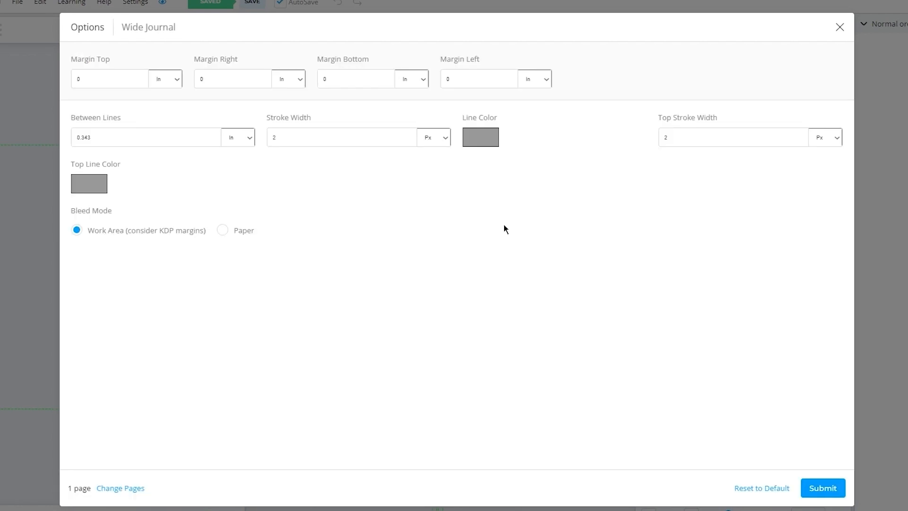
click(826, 489)
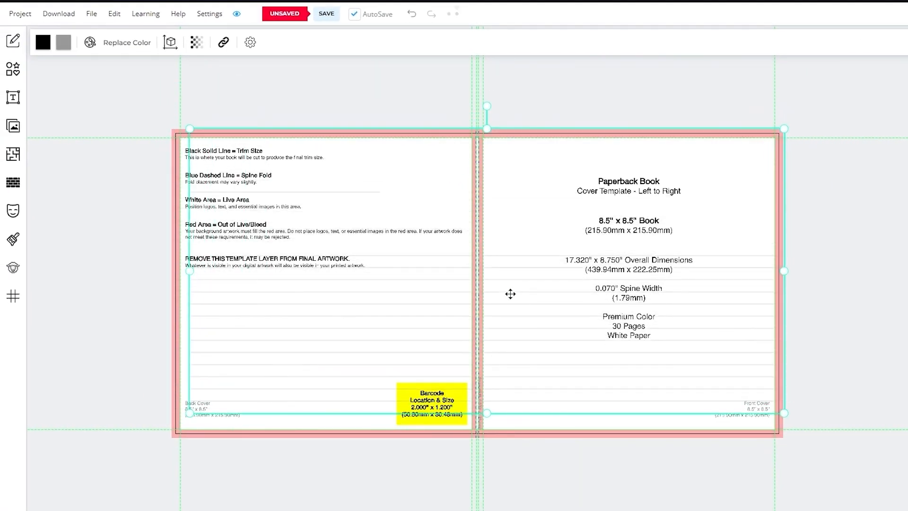
key(Delete)
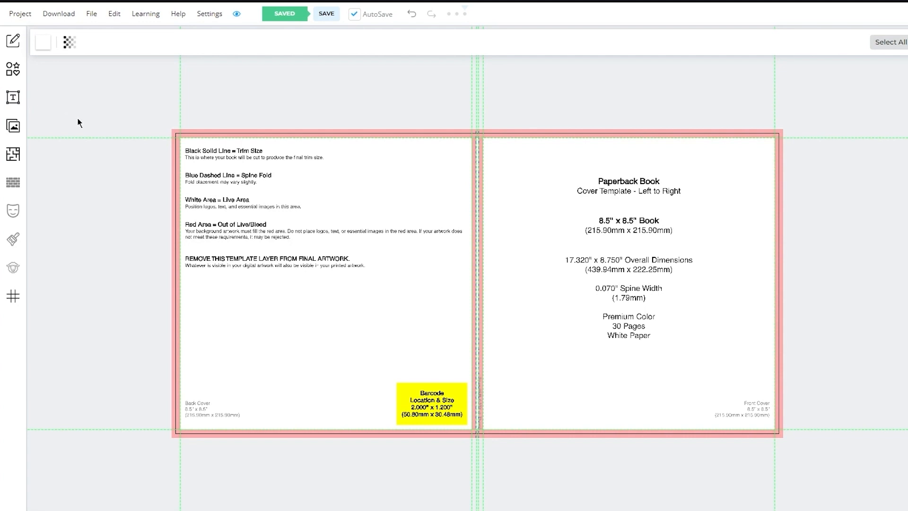
Upload the image "Untitled design (8)" and place it on the front cover.
click(13, 126)
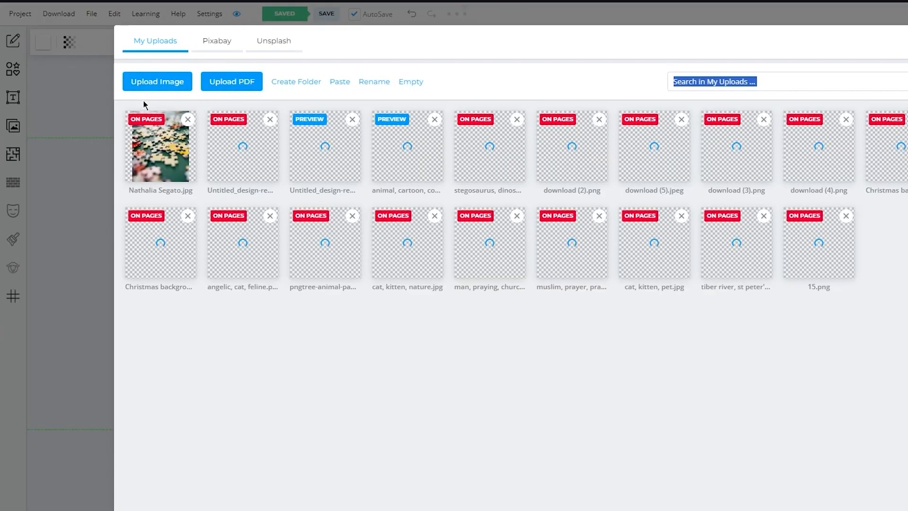
click(175, 87)
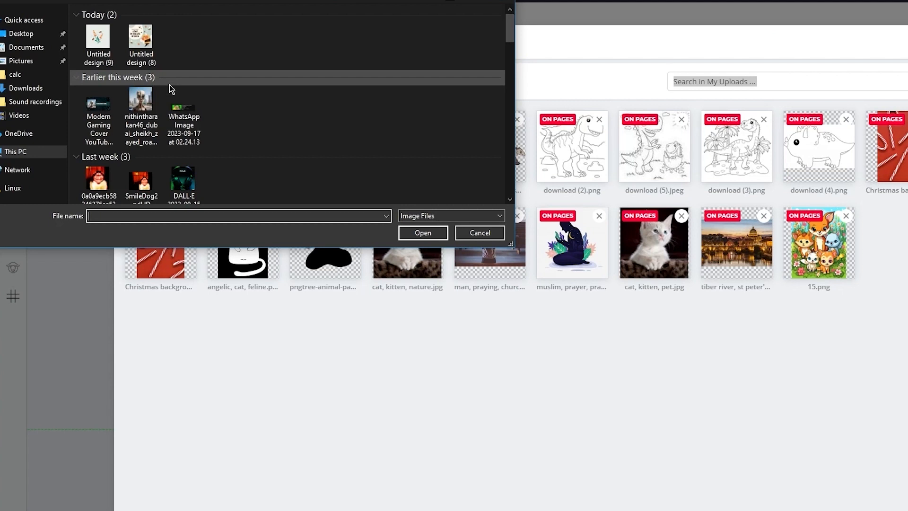
double_click(130, 52)
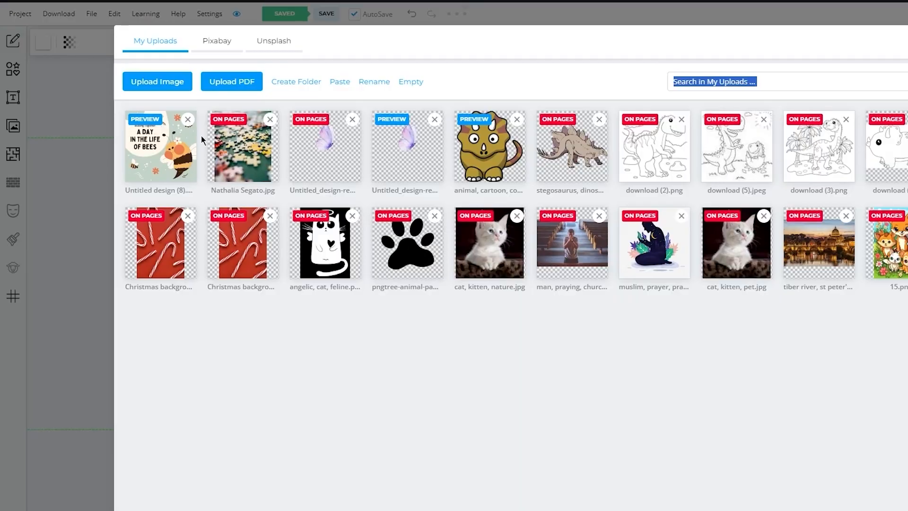
click(185, 150)
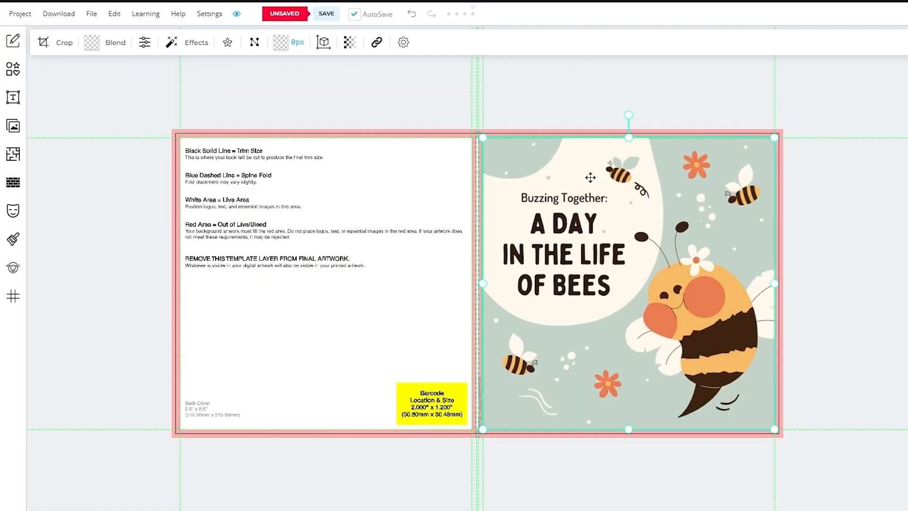
click(849, 195)
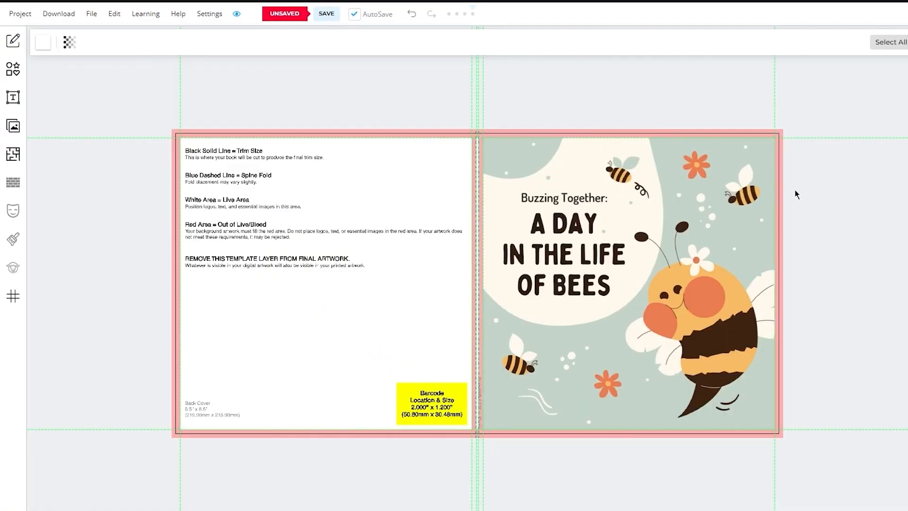
Enlarge the front cover image outward into the red bleed area on its outer sides and inward to the spine.
click(676, 191)
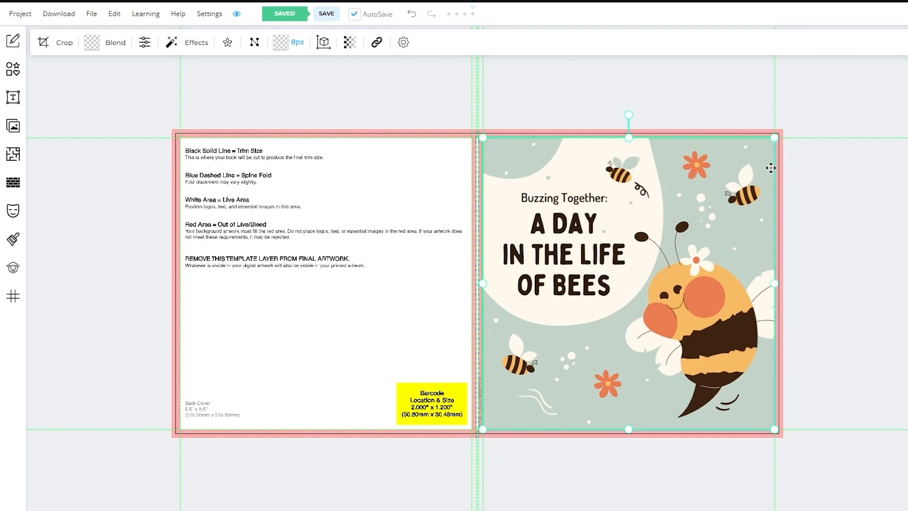
drag(773, 137, 783, 132)
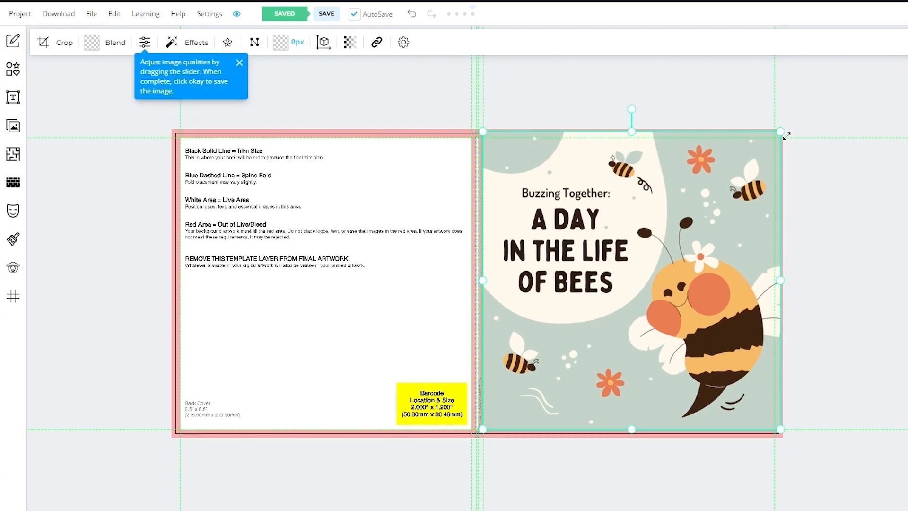
drag(780, 280, 782, 283)
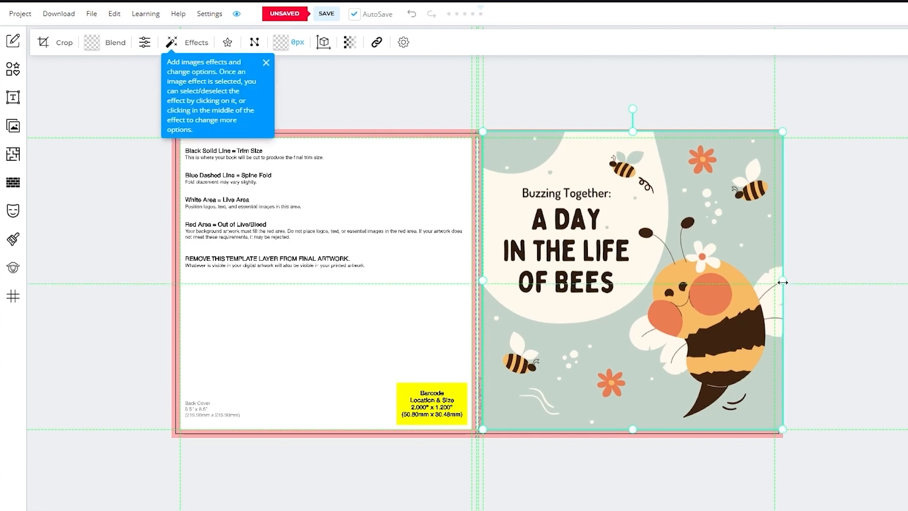
drag(632, 429, 632, 435)
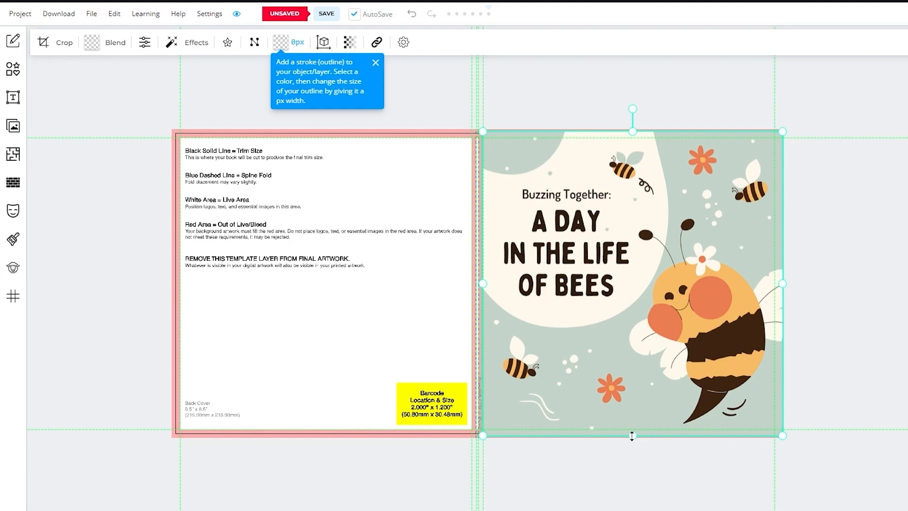
drag(633, 436, 633, 438)
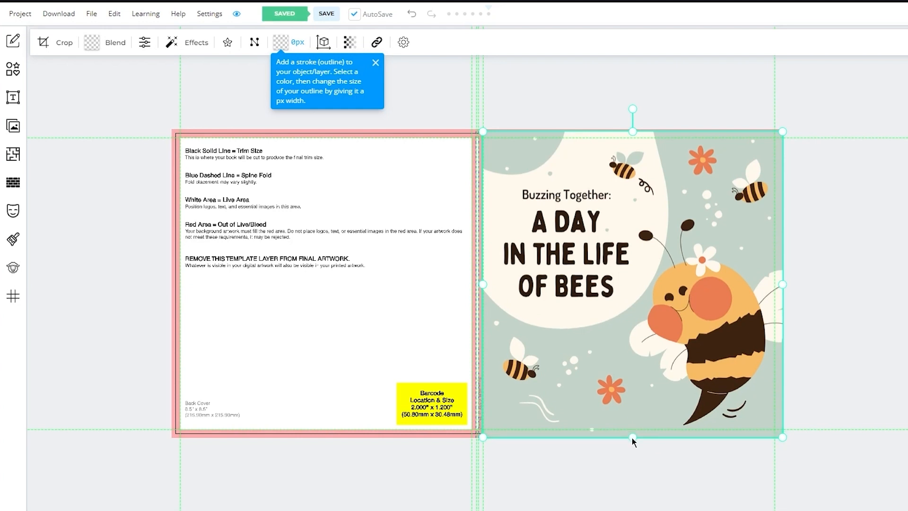
drag(482, 284, 475, 284)
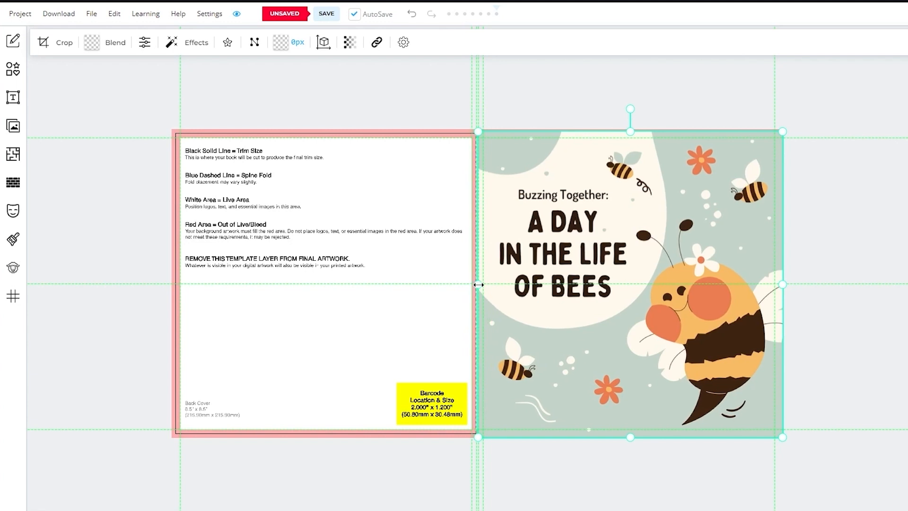
click(858, 308)
Stretch the front cover image's upper and right edges fully to the outer boundary of the red bleed area.
click(737, 132)
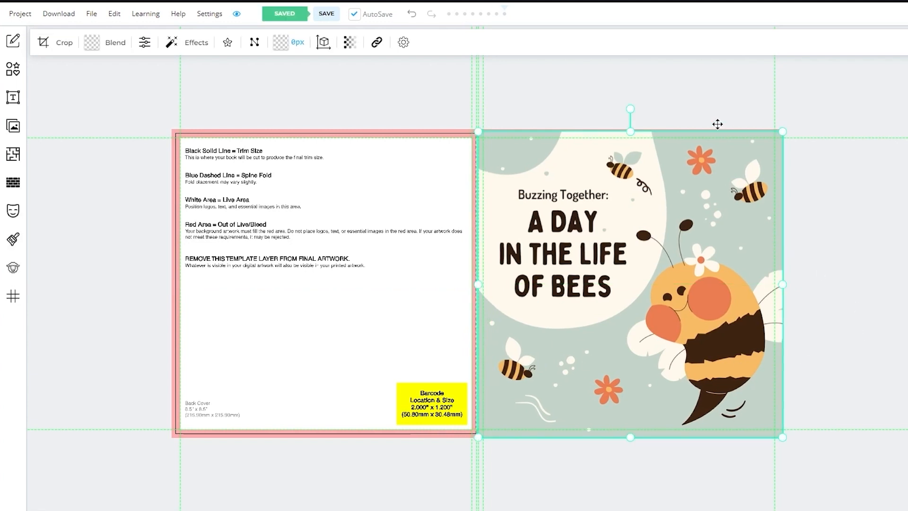
click(630, 127)
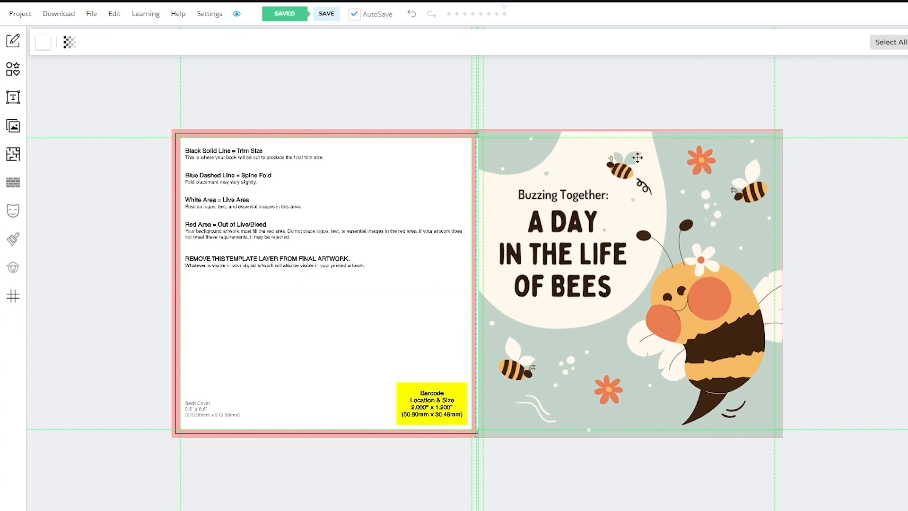
click(630, 135)
drag(629, 131, 630, 129)
click(897, 139)
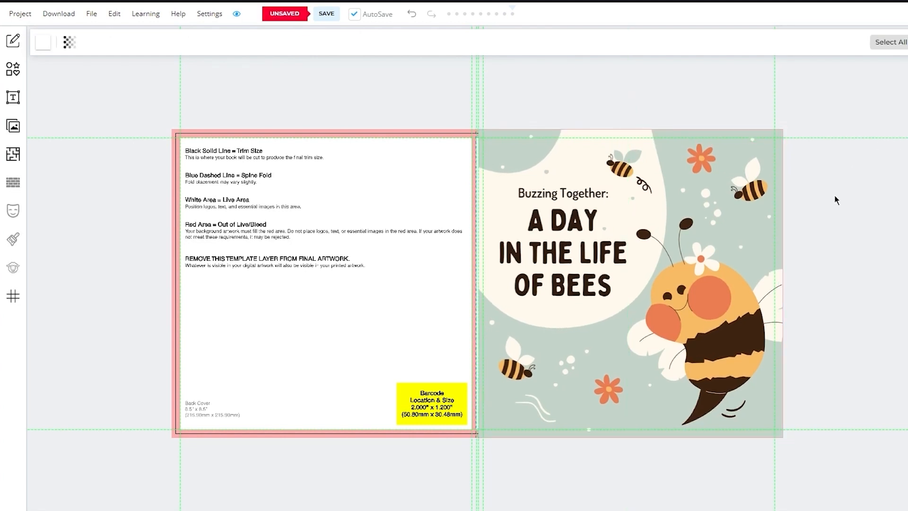
click(786, 273)
click(821, 278)
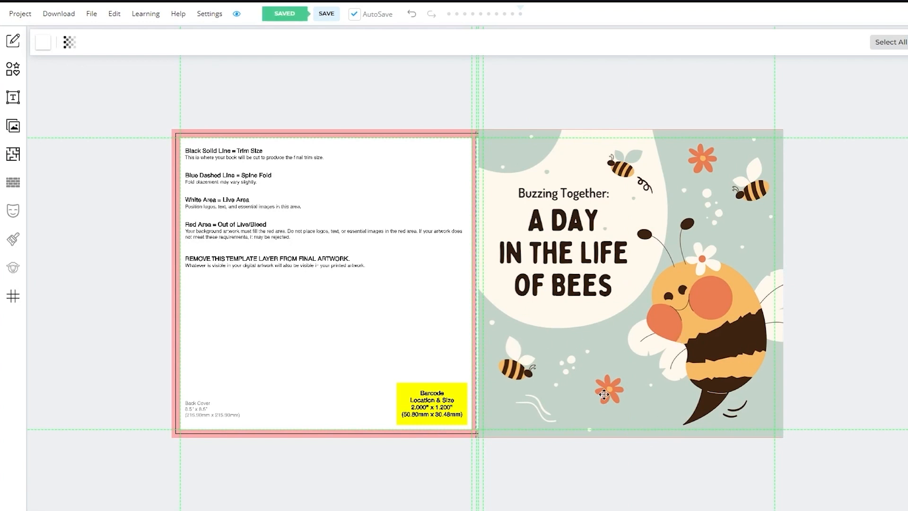
Shrink the front cover image so its upper, right and lower edges align with the live-area guides inside the bleed.
click(688, 136)
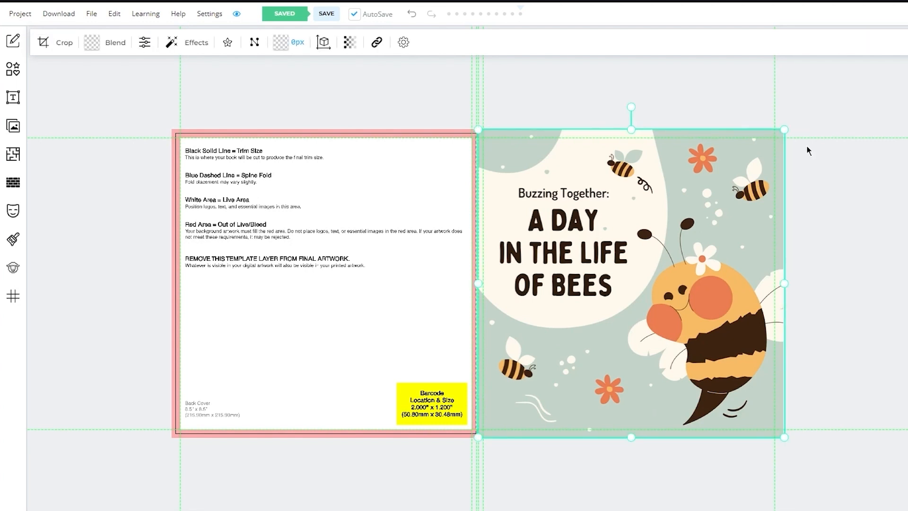
mouse_move(782, 133)
mouse_down()
mouse_move(725, 156)
mouse_move(776, 138)
mouse_up()
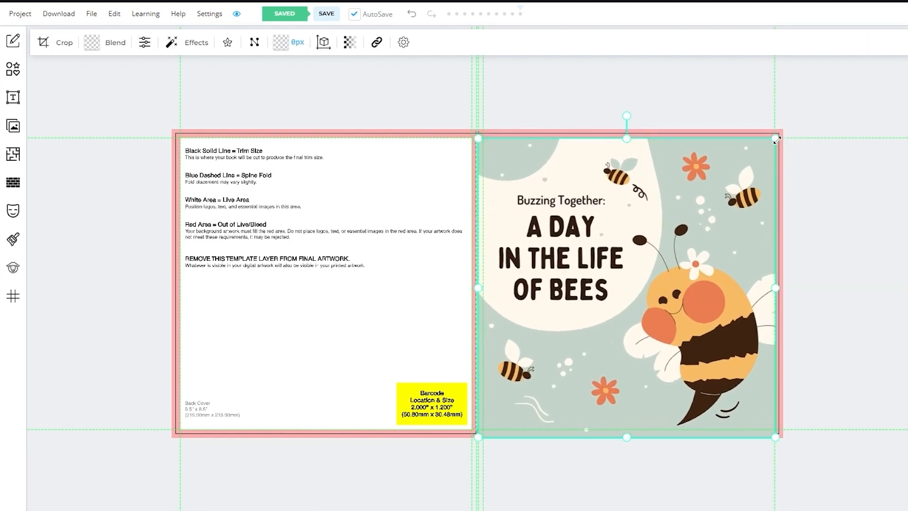
click(882, 161)
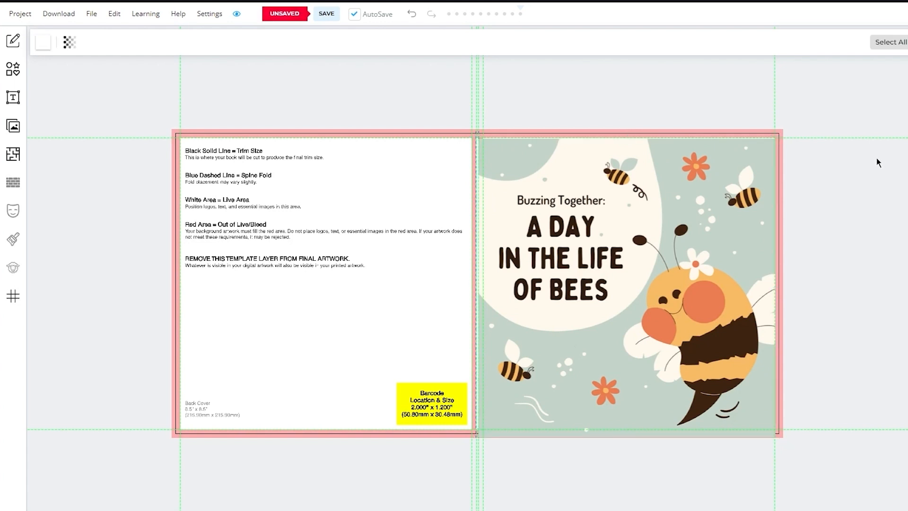
click(729, 242)
drag(777, 436, 769, 426)
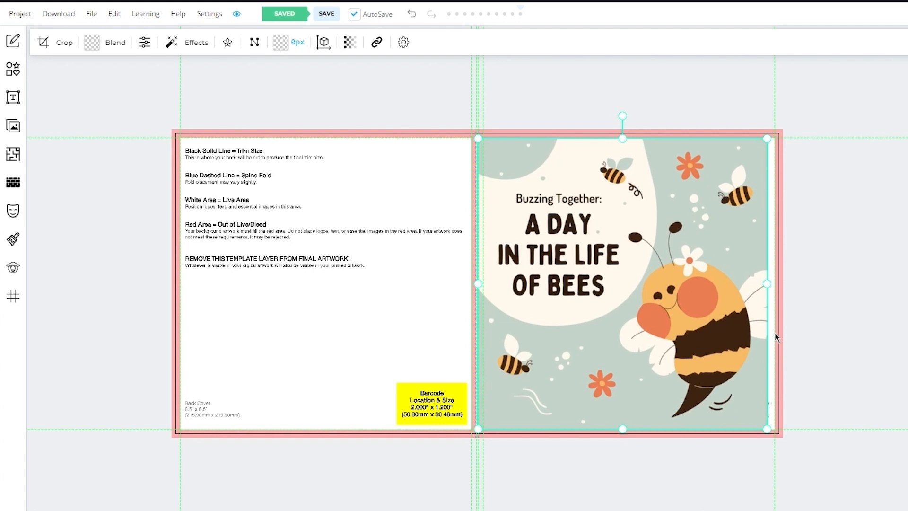
drag(765, 286, 774, 286)
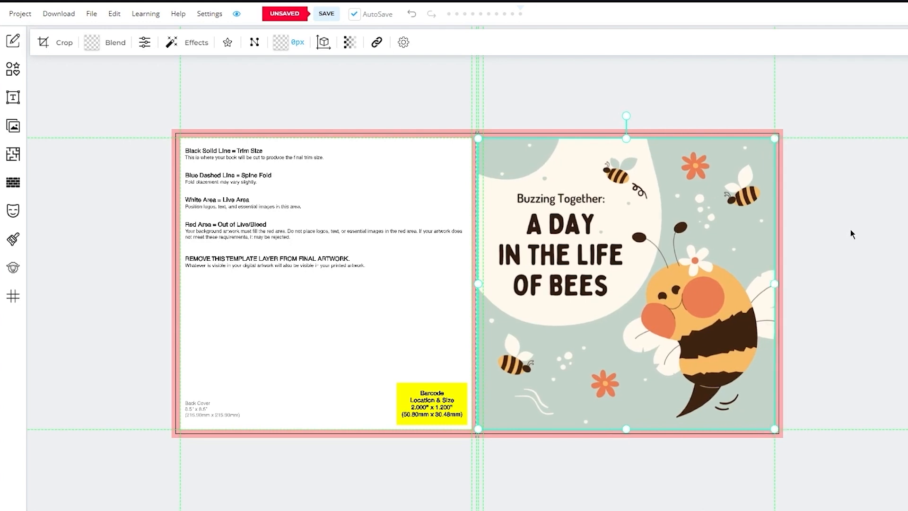
click(850, 229)
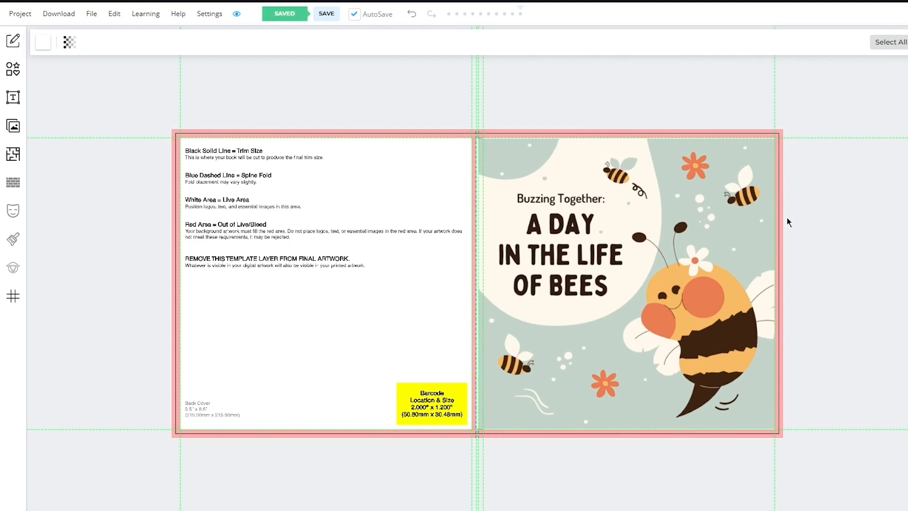
click(549, 185)
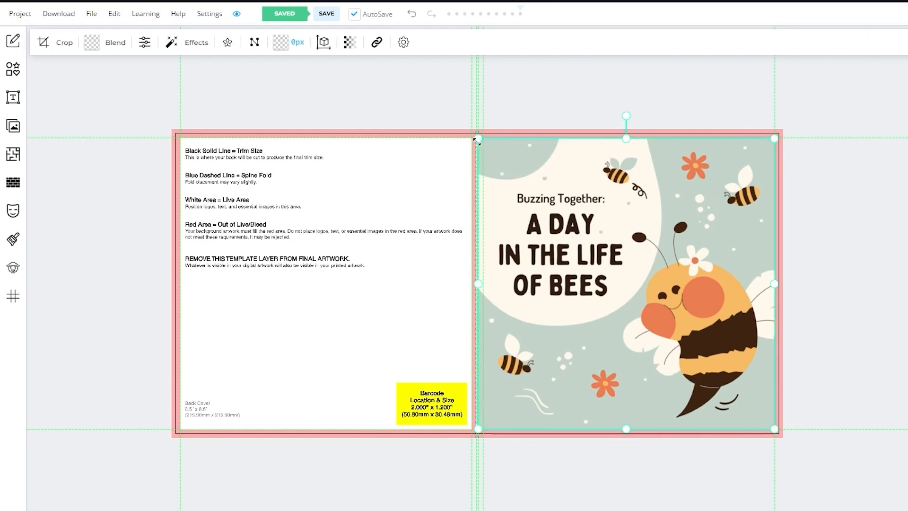
drag(478, 284, 478, 283)
click(807, 269)
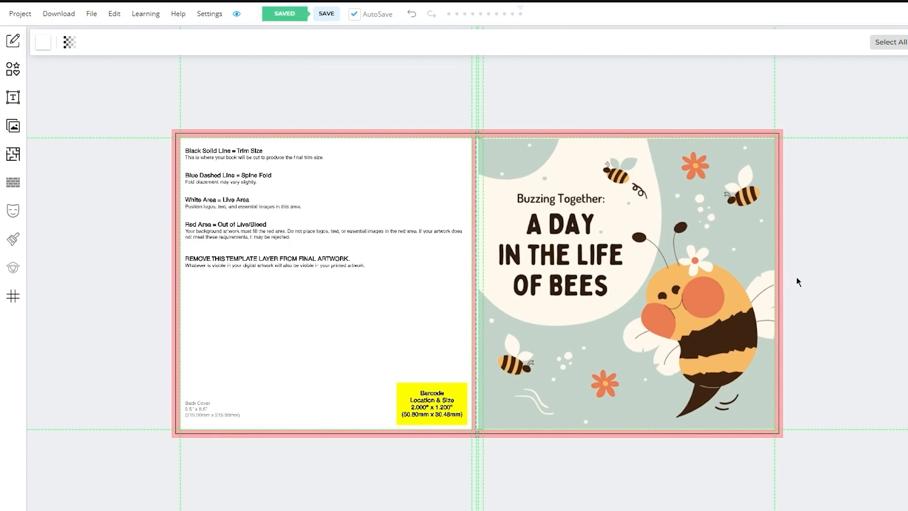
Upload the image "Untitled design (9)" and position it over the back cover's live area.
click(13, 126)
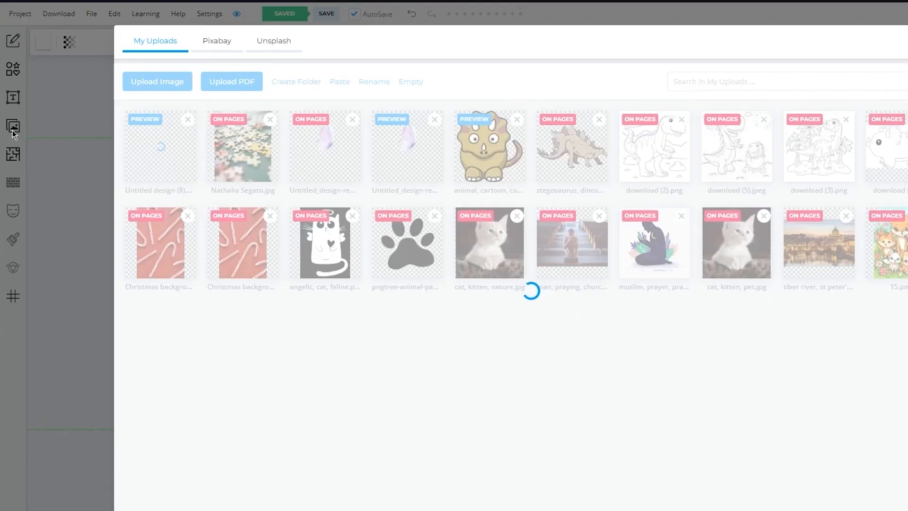
click(178, 79)
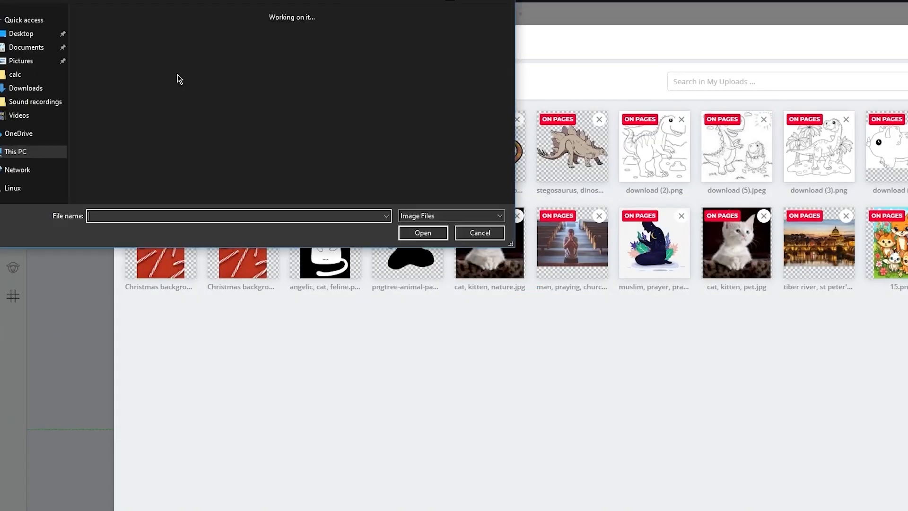
double_click(98, 44)
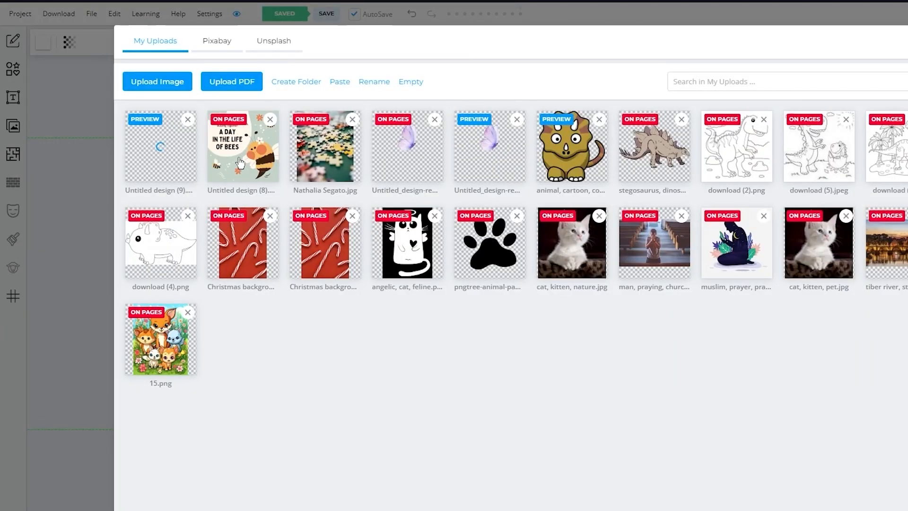
click(240, 162)
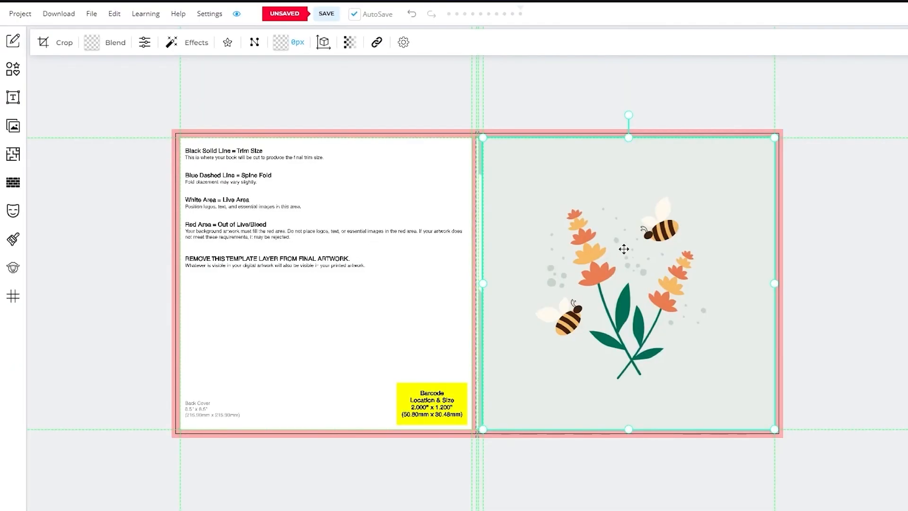
drag(411, 241, 320, 251)
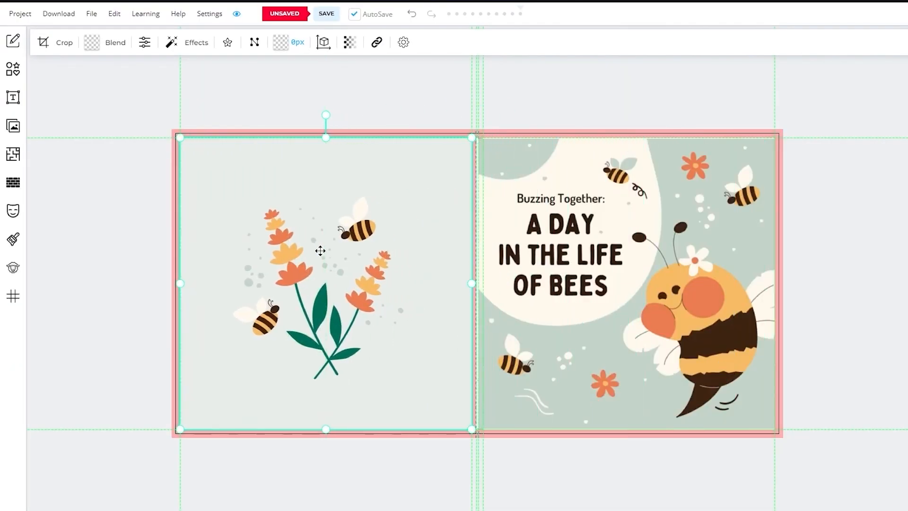
click(435, 85)
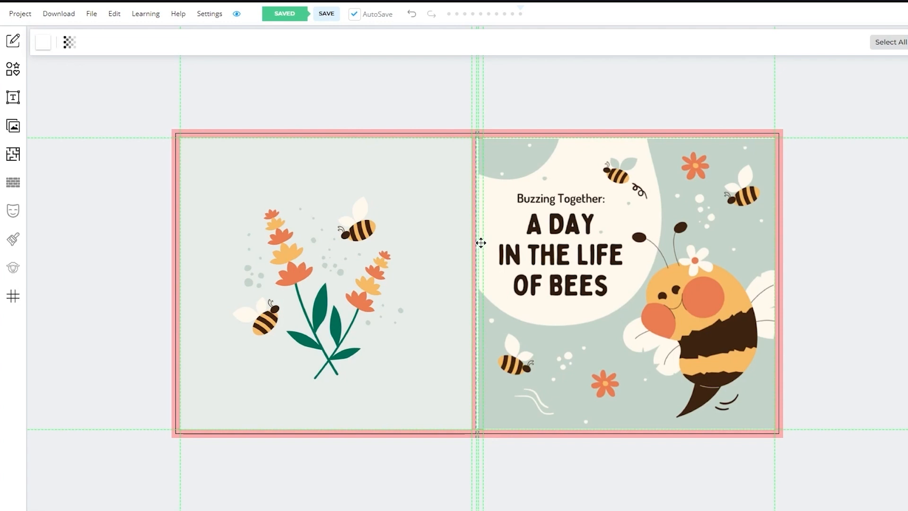
Extend the front cover image's left edge slightly farther across the spine toward the back cover.
click(479, 275)
drag(477, 283, 476, 282)
click(822, 245)
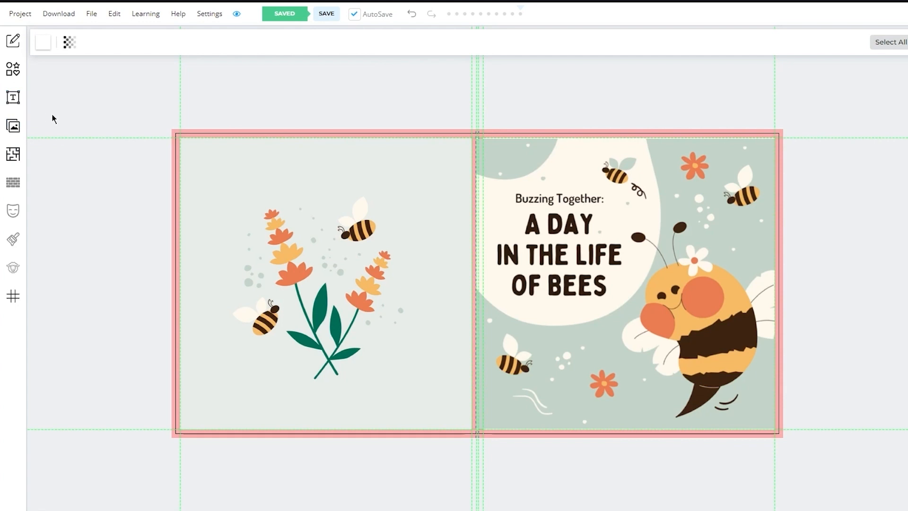
Add a heading text reading "bzzz...." above the flowers on the back cover.
click(14, 99)
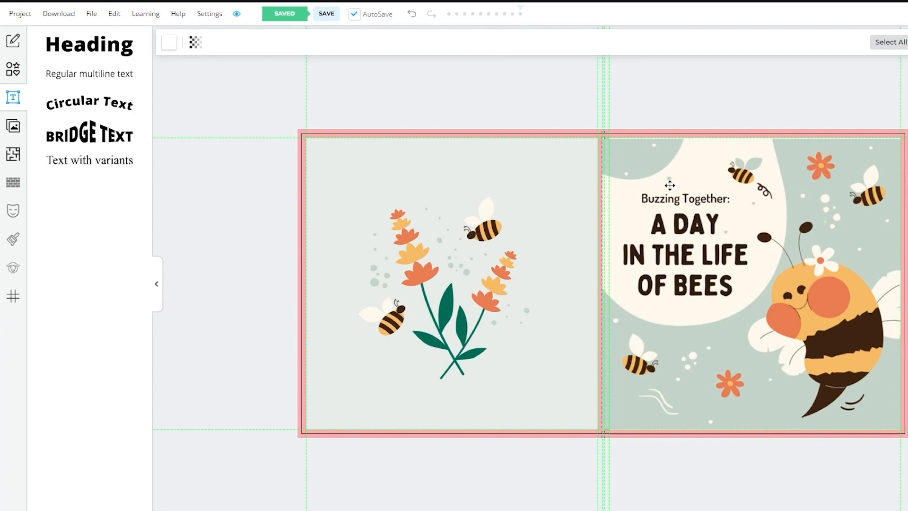
click(100, 57)
drag(586, 282, 435, 172)
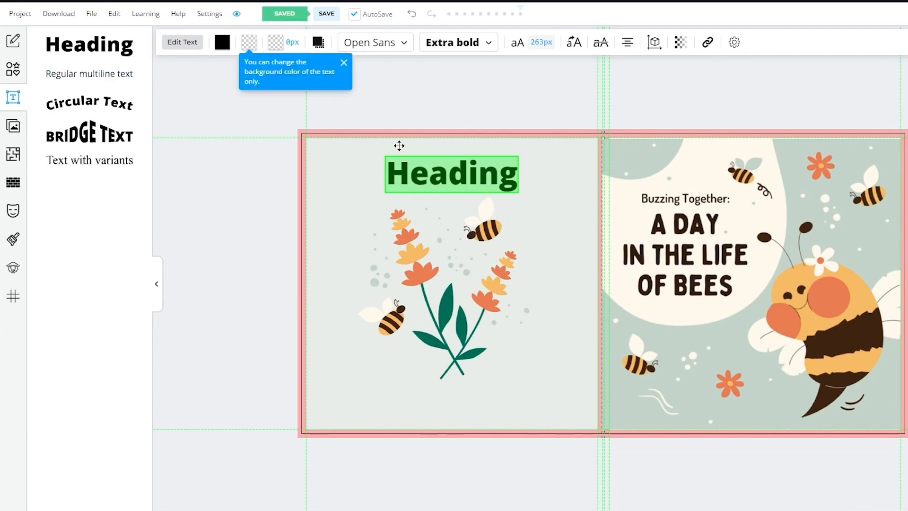
text(b)
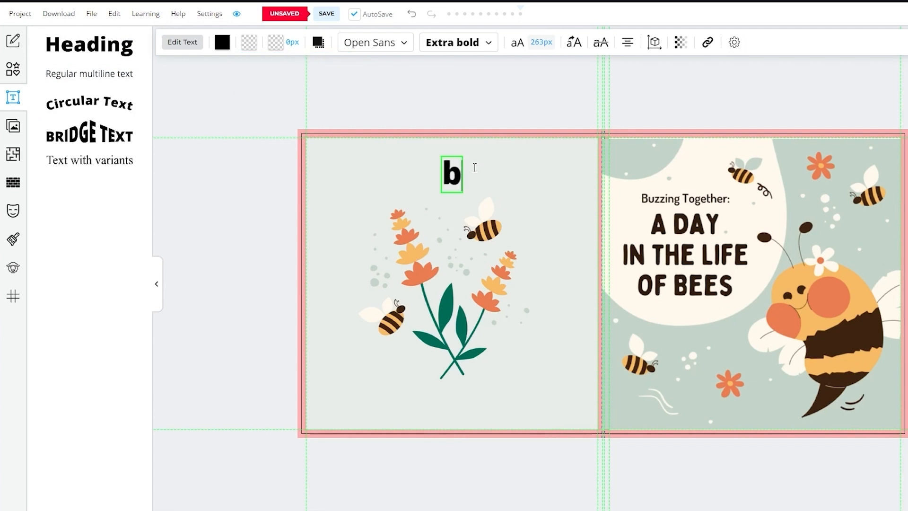
text(zzz....)
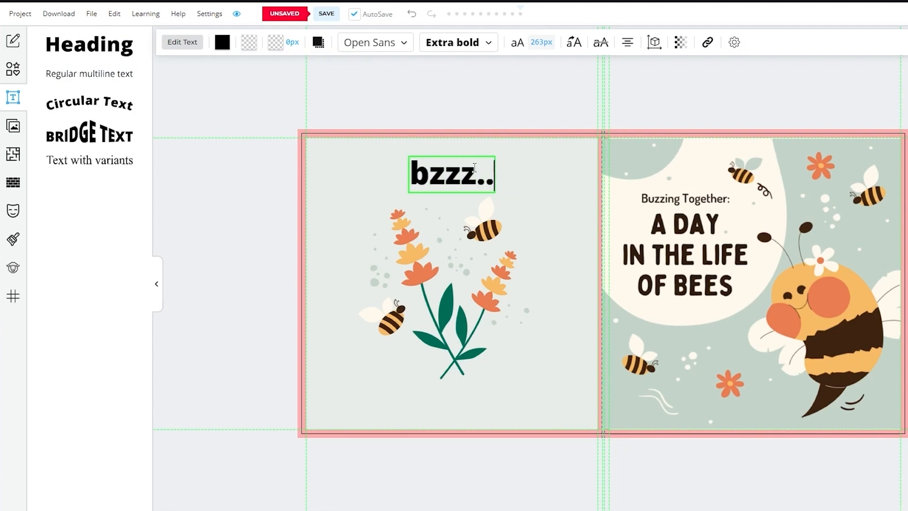
click(479, 126)
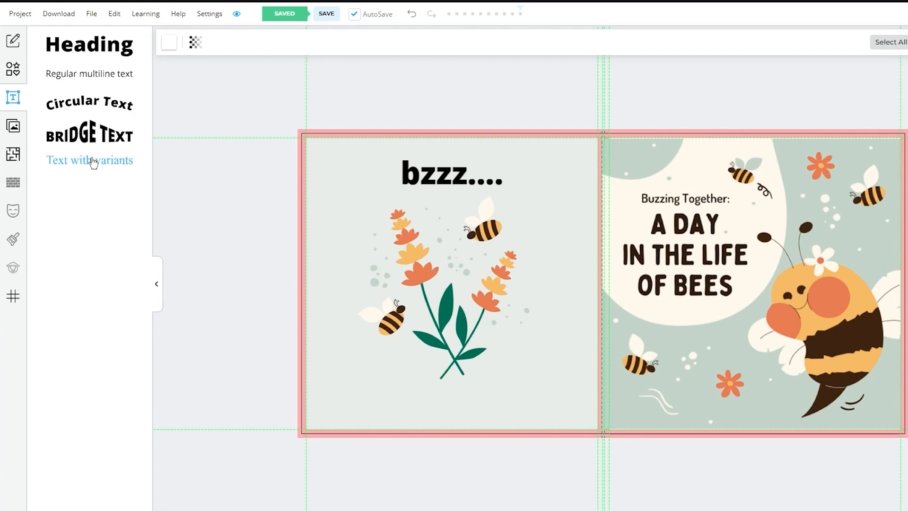
Try grey and white Multiply blend colours on the back cover image, and switch blending off again.
click(529, 163)
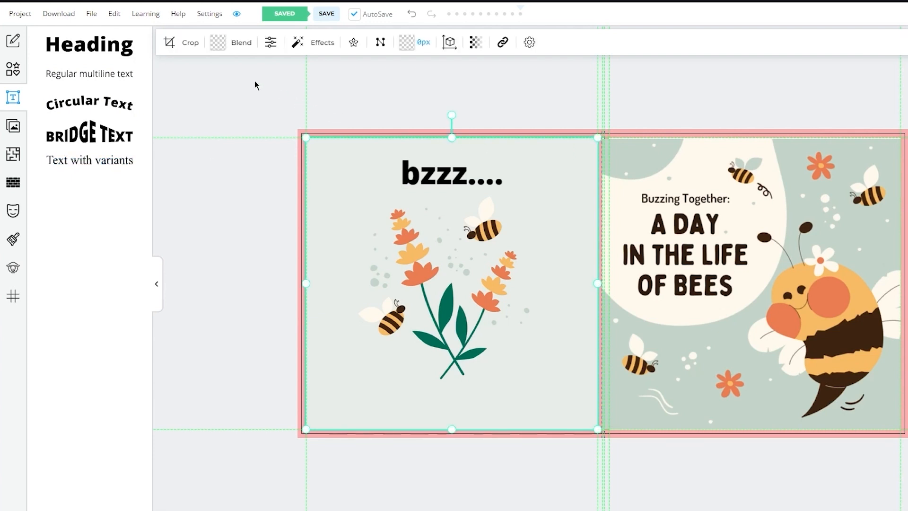
click(220, 45)
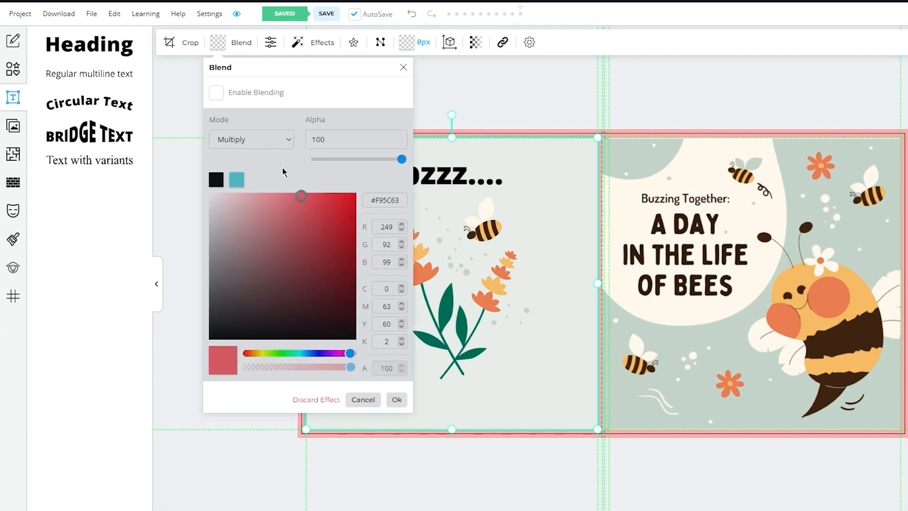
click(217, 93)
mouse_move(314, 233)
mouse_down()
mouse_move(336, 304)
mouse_move(203, 265)
mouse_move(171, 232)
mouse_move(204, 257)
mouse_move(209, 209)
mouse_up()
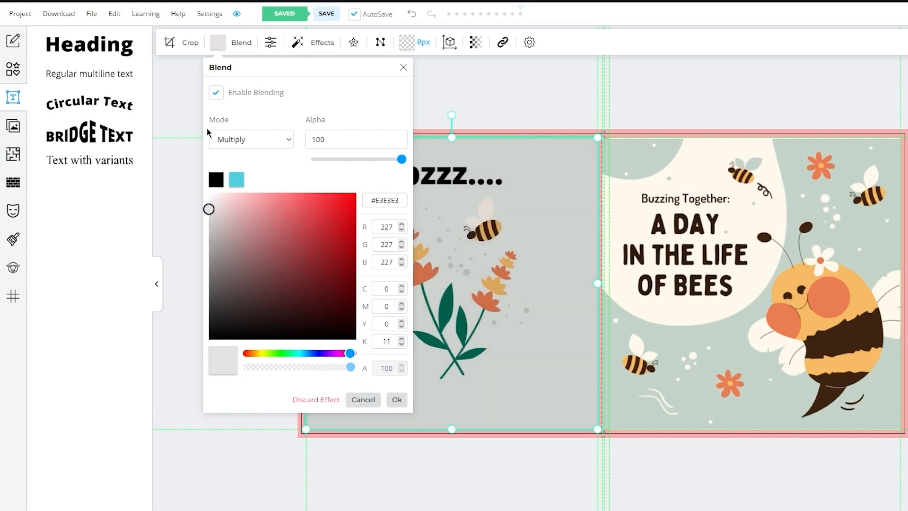
click(215, 93)
click(215, 93)
click(216, 93)
click(278, 292)
drag(283, 313, 144, 165)
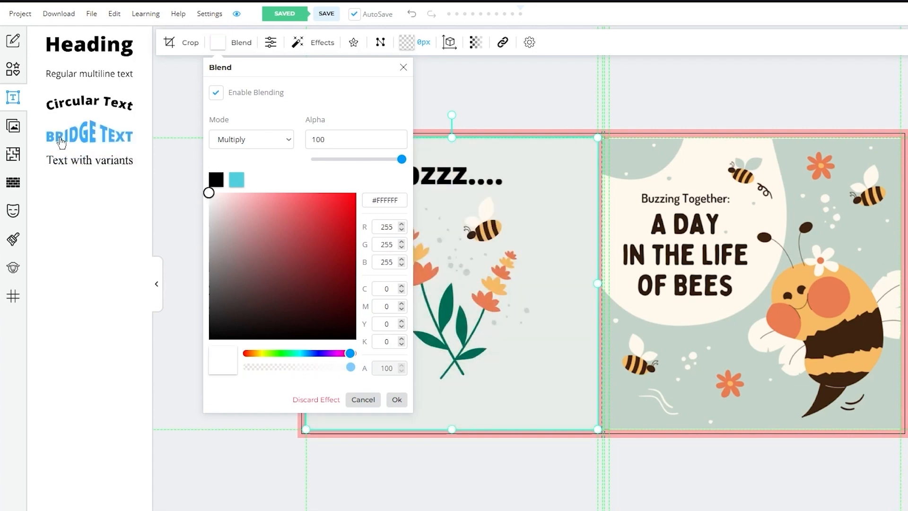
click(220, 99)
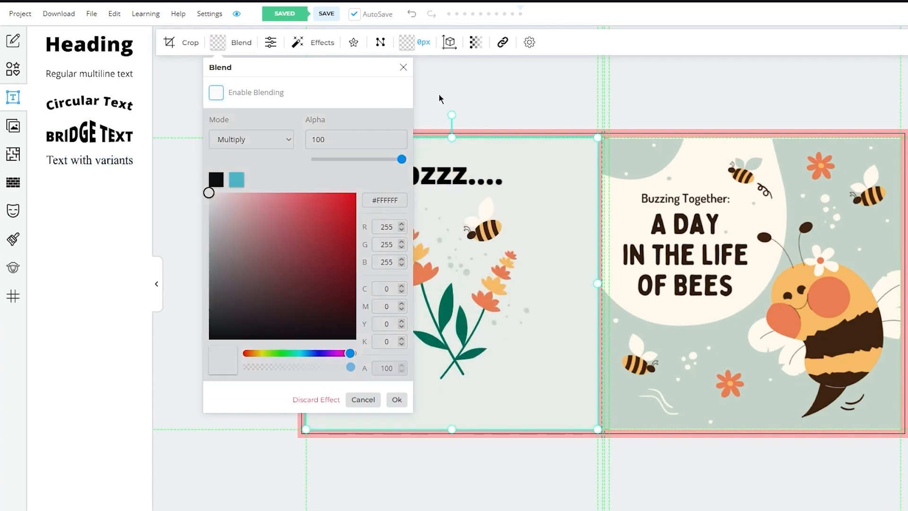
Try Multiply blend tints on the front cover image, from near-black to pale yellow #FAFDB6, and switch blending off again.
click(739, 165)
click(228, 46)
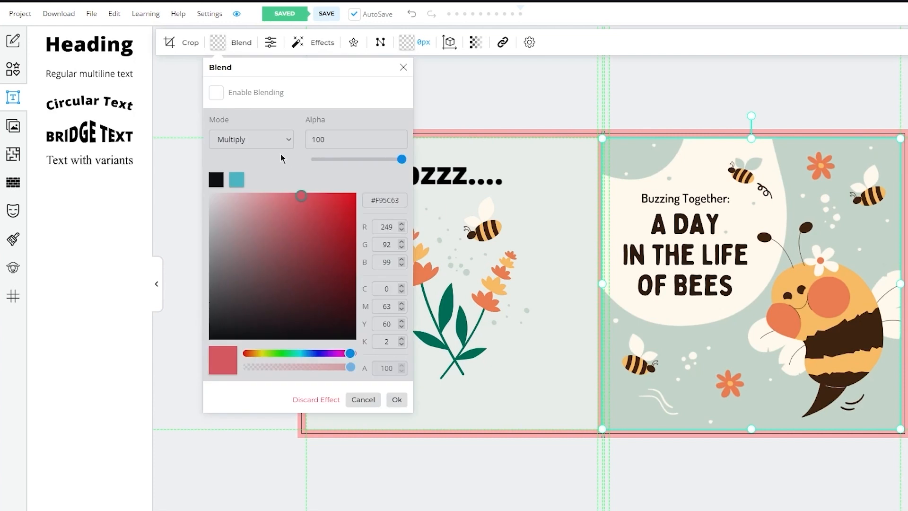
click(223, 100)
mouse_move(282, 257)
mouse_down()
mouse_move(173, 305)
mouse_move(36, 253)
mouse_move(36, 186)
mouse_move(29, 426)
mouse_up()
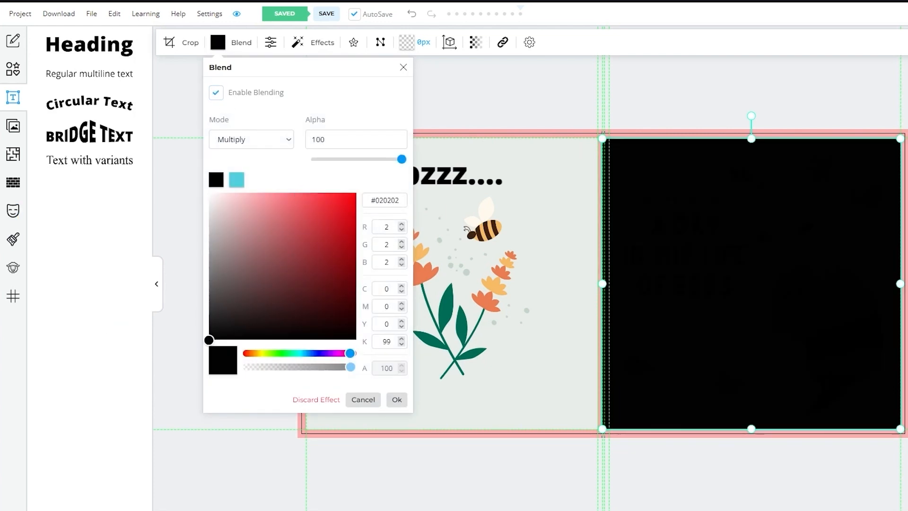
mouse_move(209, 339)
mouse_down()
mouse_move(208, 218)
mouse_move(356, 231)
mouse_move(353, 211)
mouse_move(244, 232)
mouse_up()
drag(289, 355, 302, 353)
mouse_move(282, 290)
mouse_down()
mouse_move(214, 211)
mouse_move(229, 229)
mouse_move(265, 209)
mouse_move(232, 232)
mouse_move(232, 247)
mouse_up()
drag(302, 353, 268, 354)
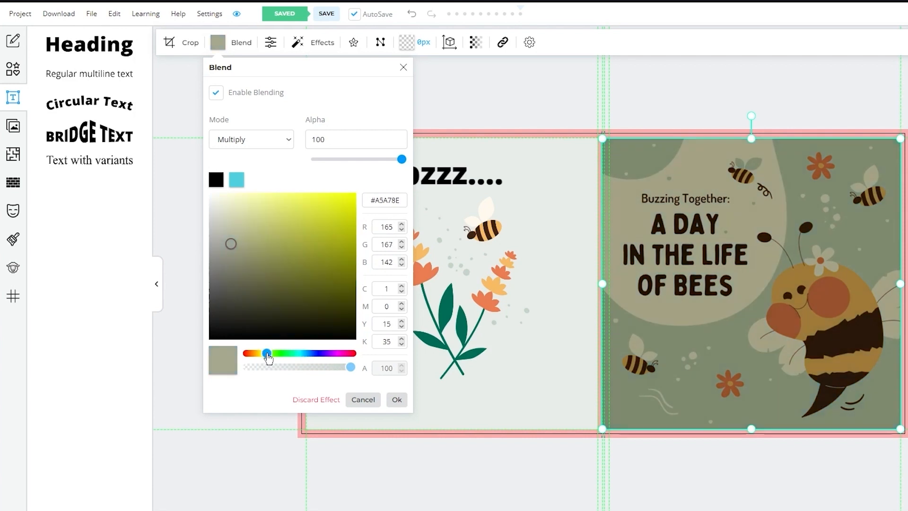
mouse_move(267, 260)
mouse_down()
mouse_move(286, 254)
mouse_move(225, 226)
mouse_move(219, 240)
mouse_move(229, 226)
mouse_move(249, 226)
mouse_move(239, 215)
mouse_move(251, 197)
mouse_up()
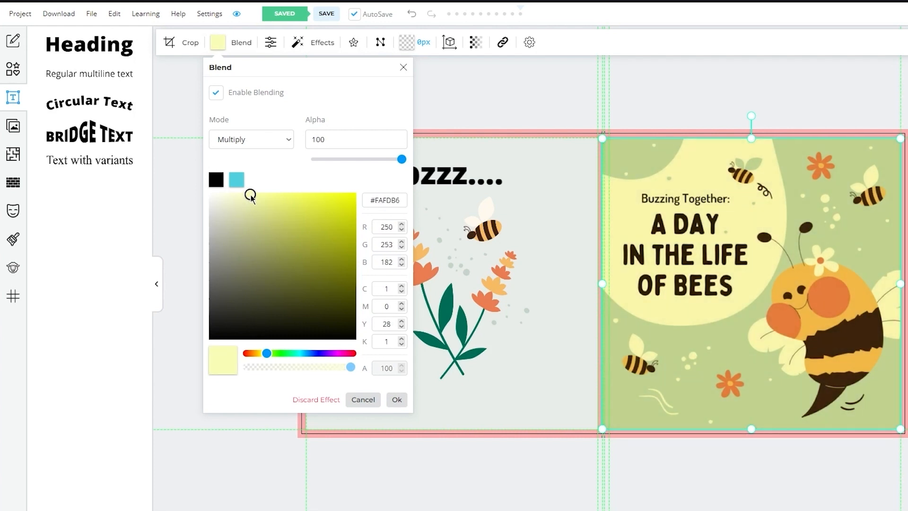
click(216, 92)
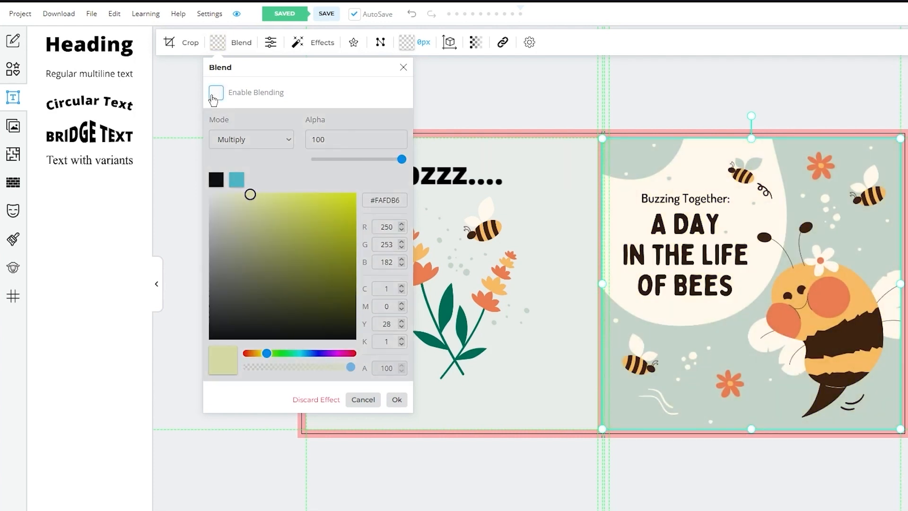
click(475, 85)
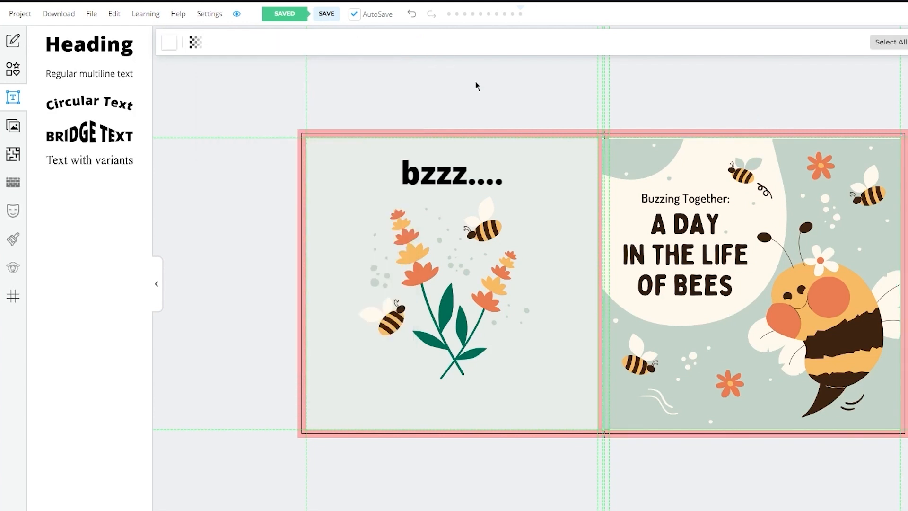
Insert a black rectangle from the shapes library and resize it into a banner on the back cover.
click(12, 69)
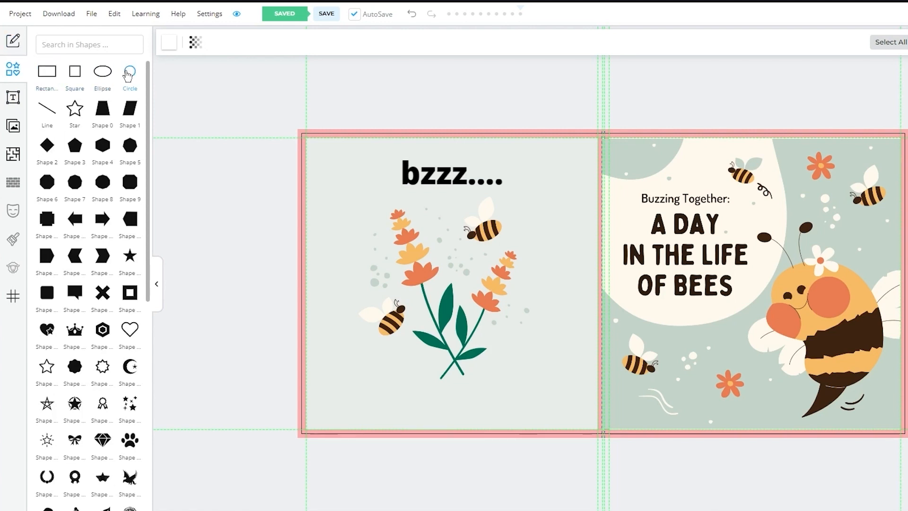
scroll(57, 152, down, 8)
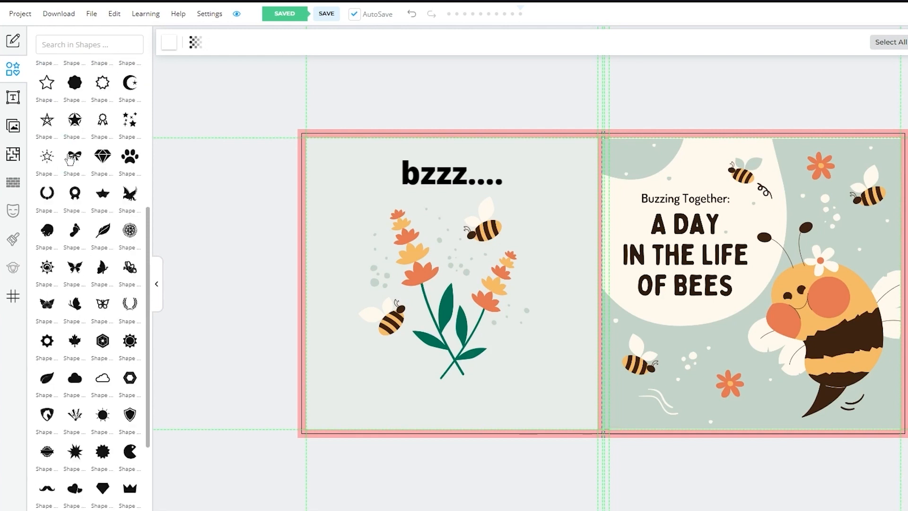
scroll(114, 333, down, 1)
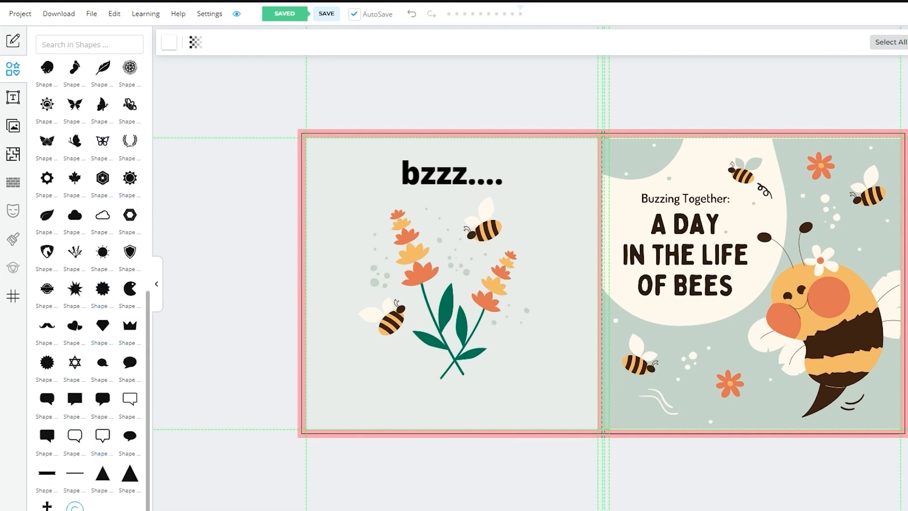
scroll(71, 283, up, 9)
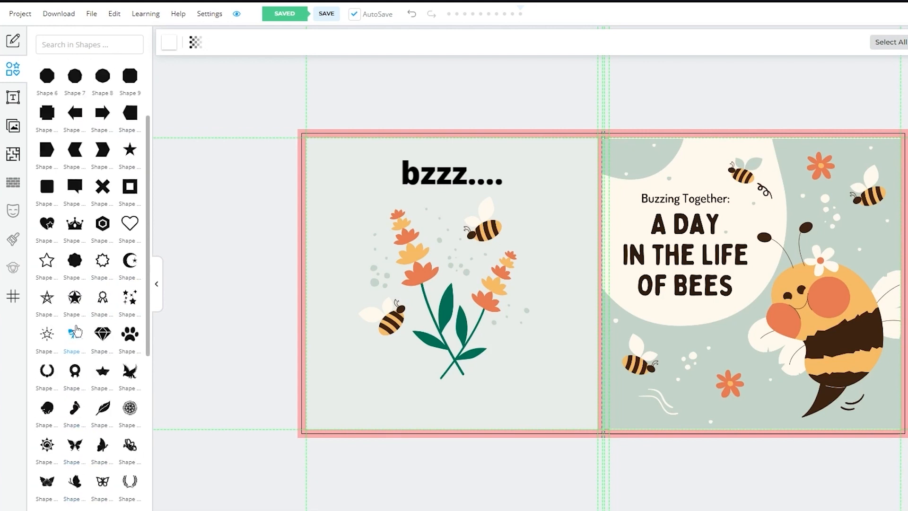
click(46, 93)
drag(546, 250, 396, 163)
drag(451, 131, 334, 229)
Move the "bzzz...." heading beside the flower stems and place the black rectangle above the flowers.
click(446, 193)
drag(447, 193, 529, 353)
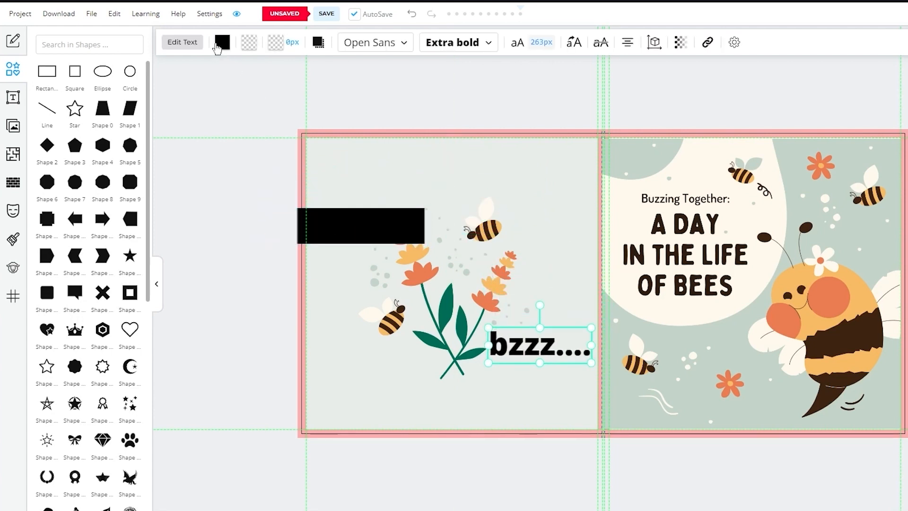
drag(365, 219, 487, 165)
Set the "bzzz...." heading's text colour to white.
click(522, 343)
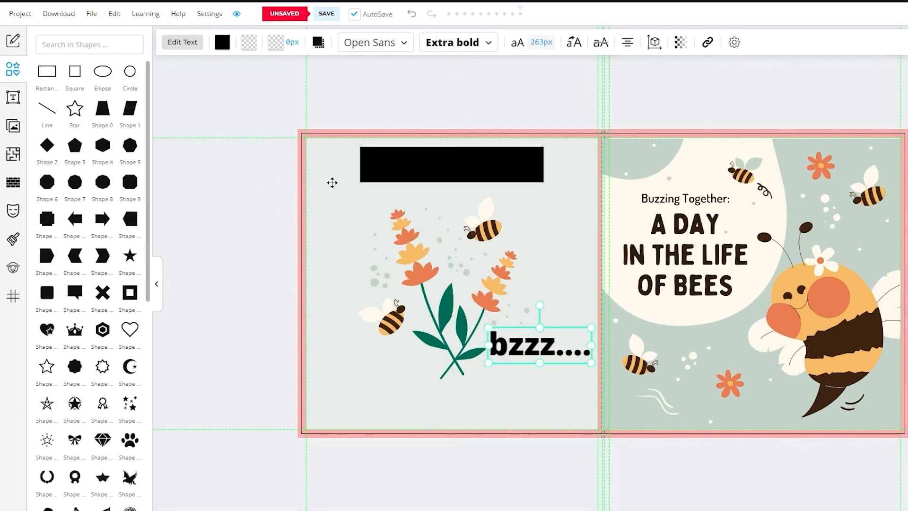
click(226, 41)
drag(244, 138, 108, 54)
click(490, 129)
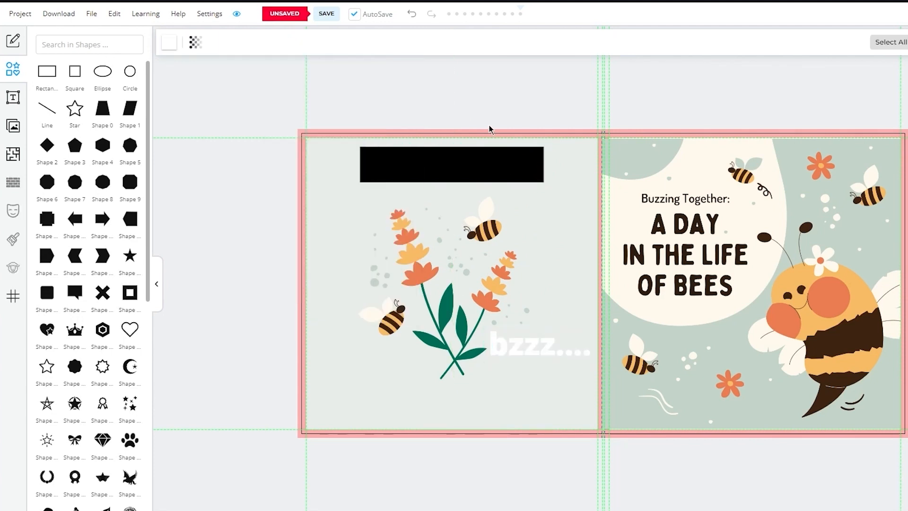
Centre the "bzzz...." heading on the black rectangle and send the rectangle backward so it sits behind the text.
drag(523, 357, 428, 170)
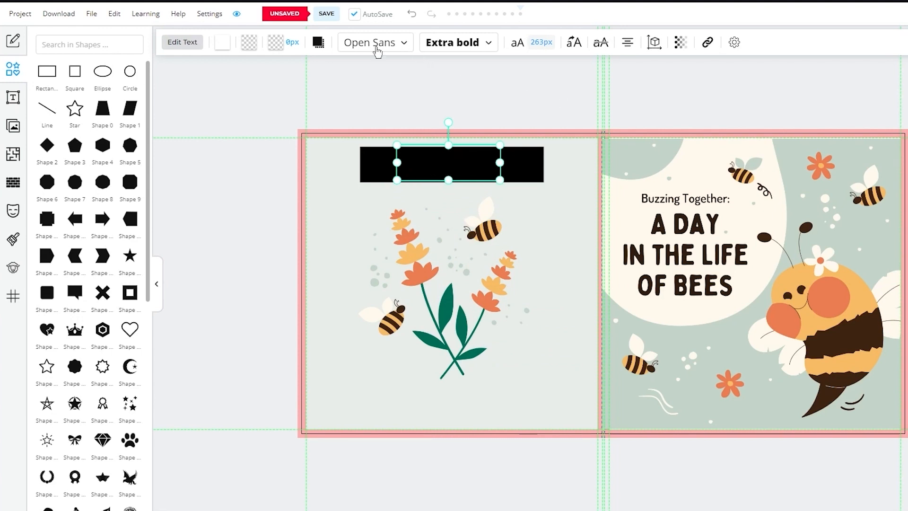
right_click(483, 159)
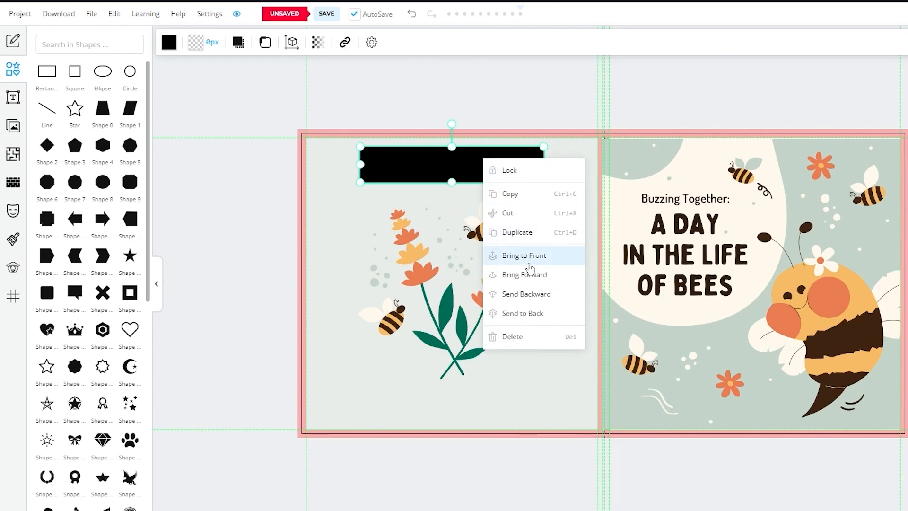
click(532, 295)
click(564, 174)
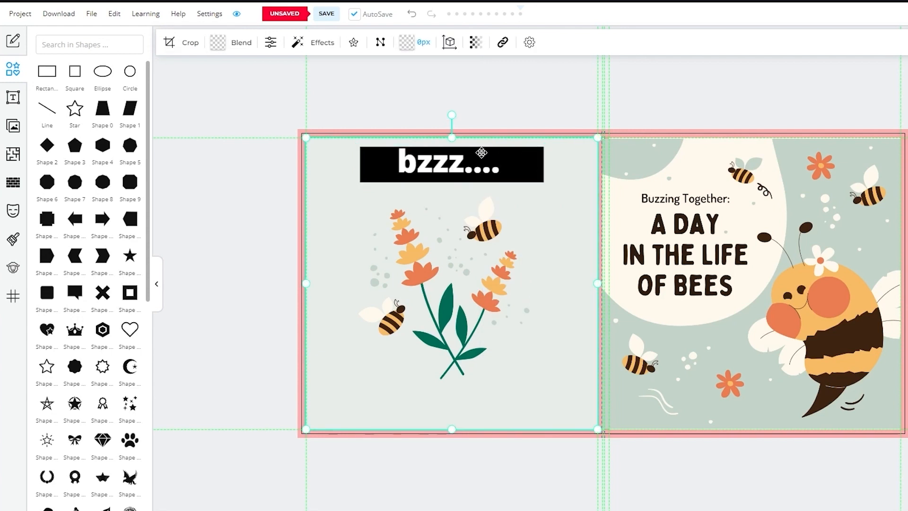
click(460, 166)
mouse_move(465, 164)
mouse_down()
mouse_move(475, 165)
mouse_move(452, 166)
mouse_up()
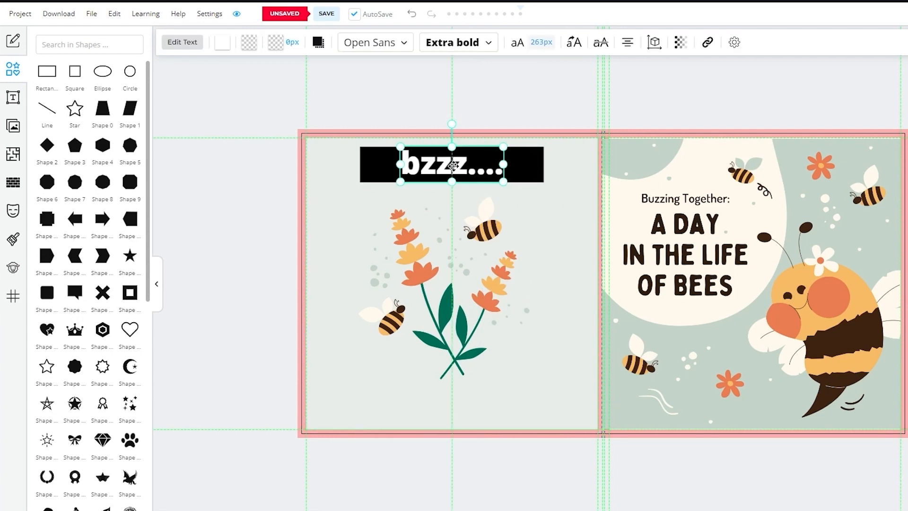
click(496, 111)
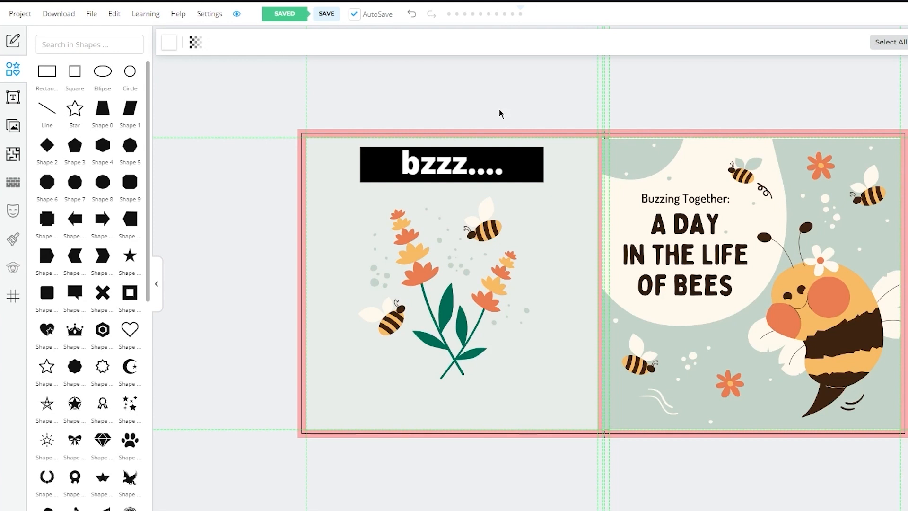
Add a small circle beside the back cover's flower stems and fill it with the grey-green sampled from the artwork's dots.
click(130, 71)
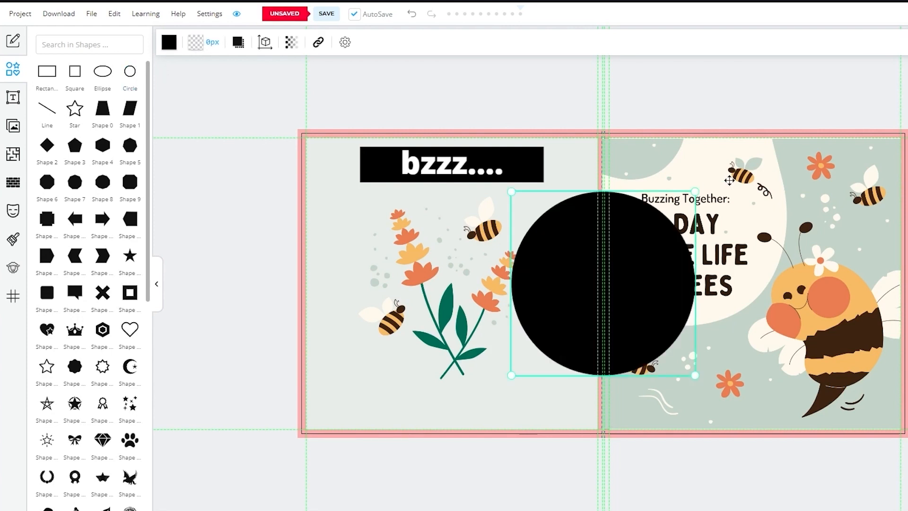
drag(698, 188, 506, 339)
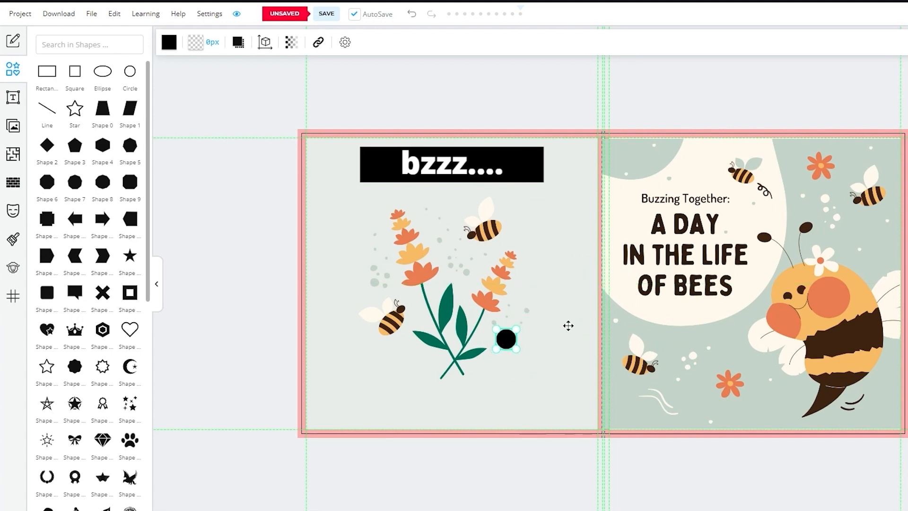
click(169, 42)
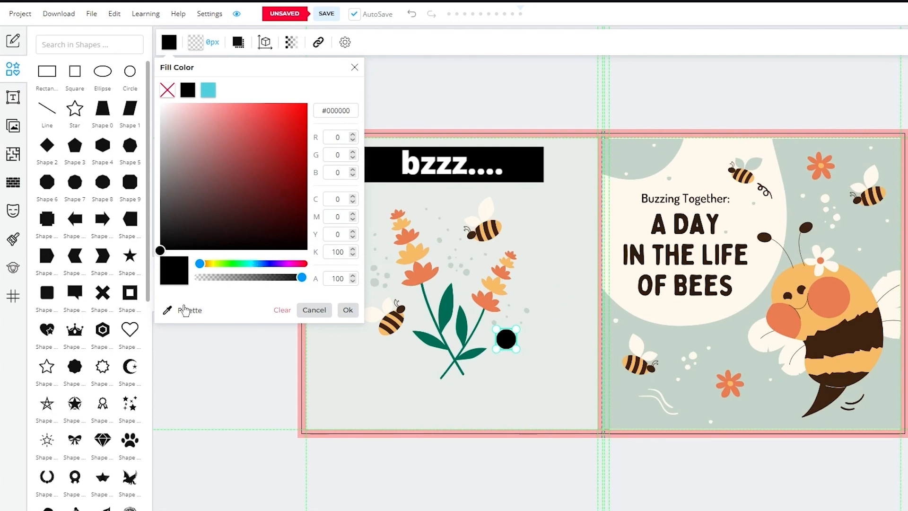
click(184, 310)
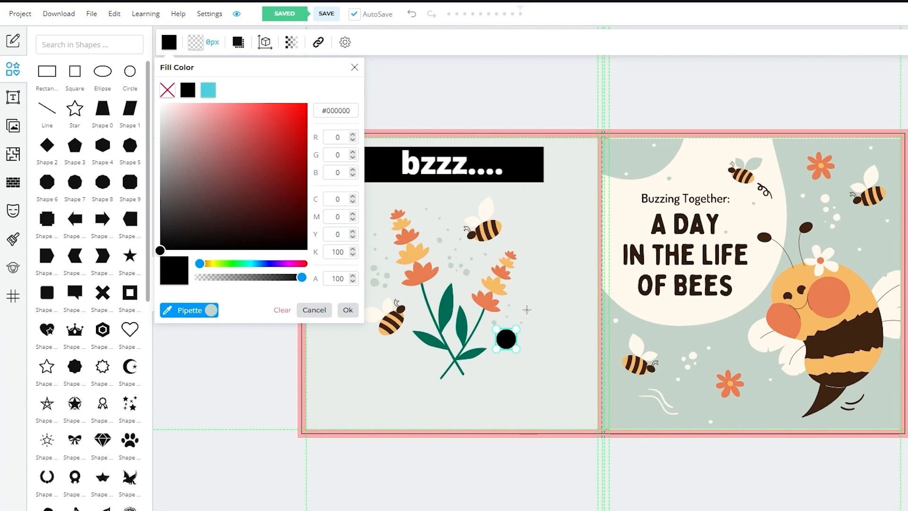
click(550, 301)
click(269, 343)
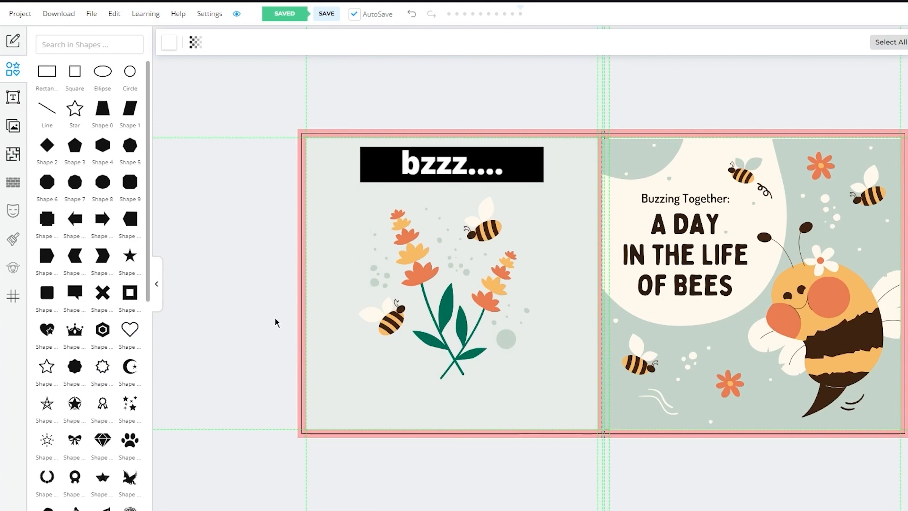
Shrink the grey-green circle to the size of the surrounding speckles and place it among them near the flower stems.
mouse_move(513, 341)
mouse_down()
mouse_move(491, 351)
mouse_move(498, 339)
mouse_up()
click(525, 337)
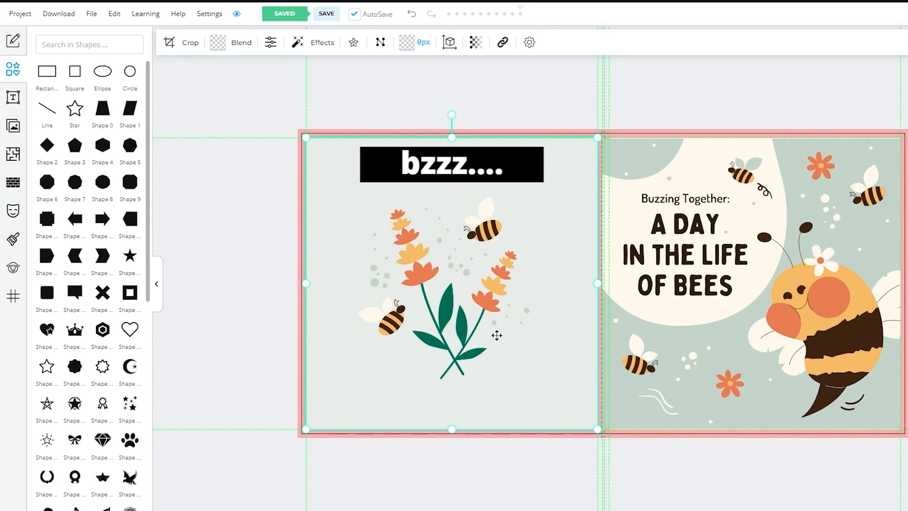
click(497, 337)
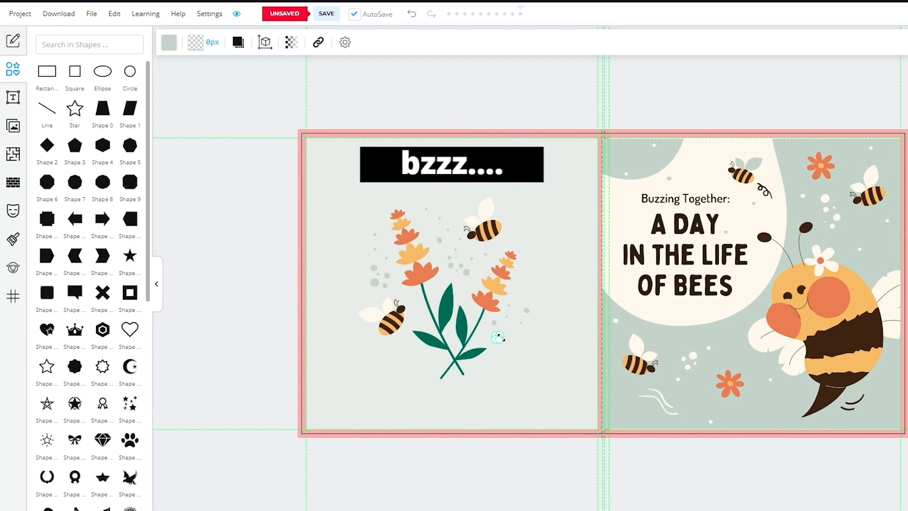
Enlarge the circle beside the flower stems and fill it with the orange sampled from the large bee's cheek.
click(169, 42)
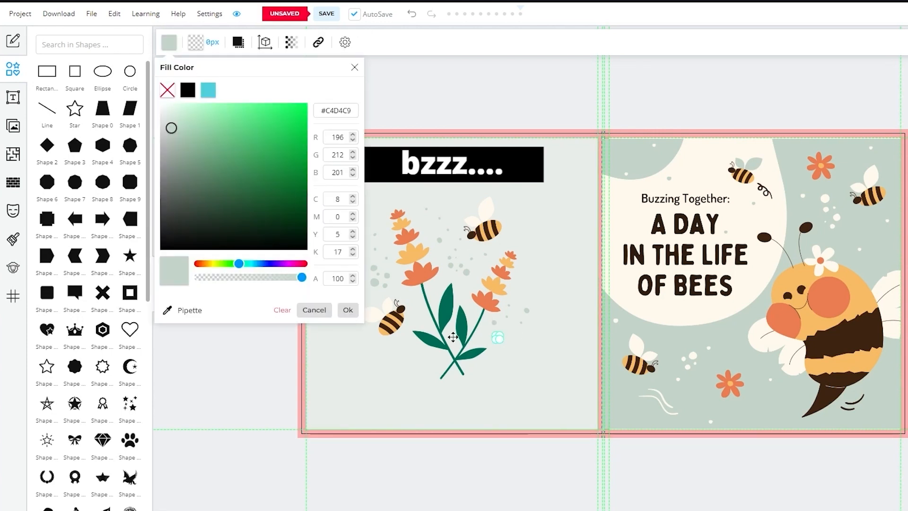
drag(500, 337, 511, 352)
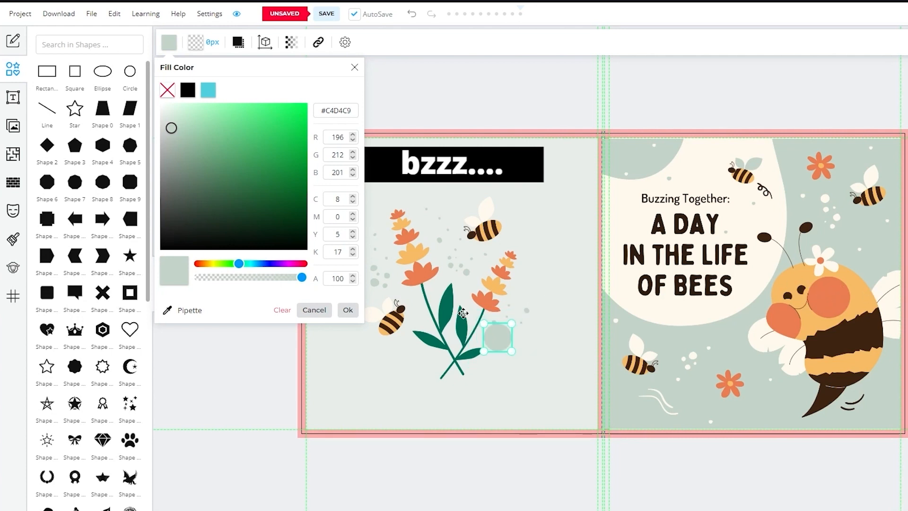
click(187, 311)
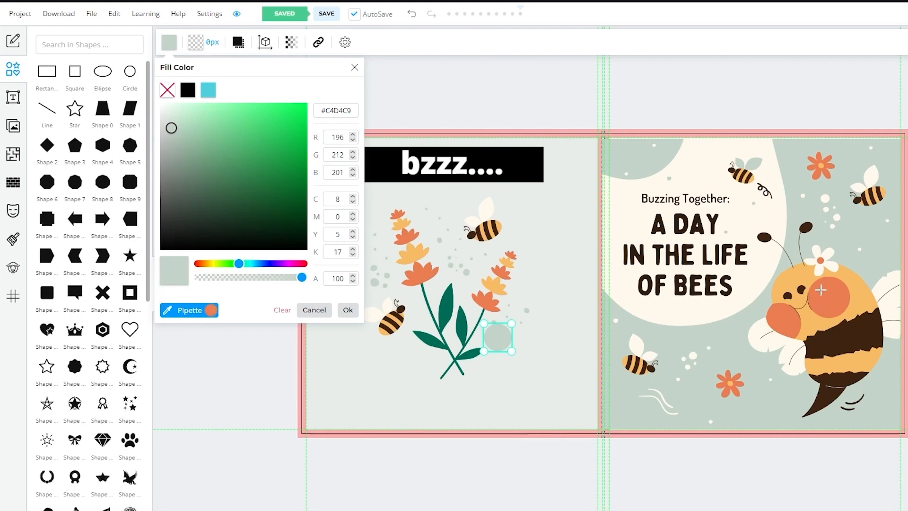
click(825, 295)
click(507, 319)
Place the orange circle on the large bee's striped body, and return it beside the back cover's flower stems.
drag(498, 335, 833, 347)
click(853, 289)
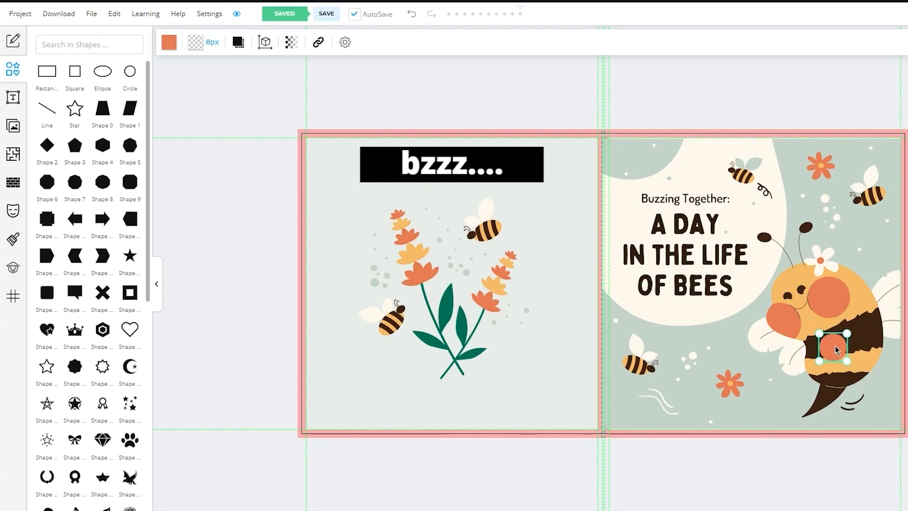
click(854, 344)
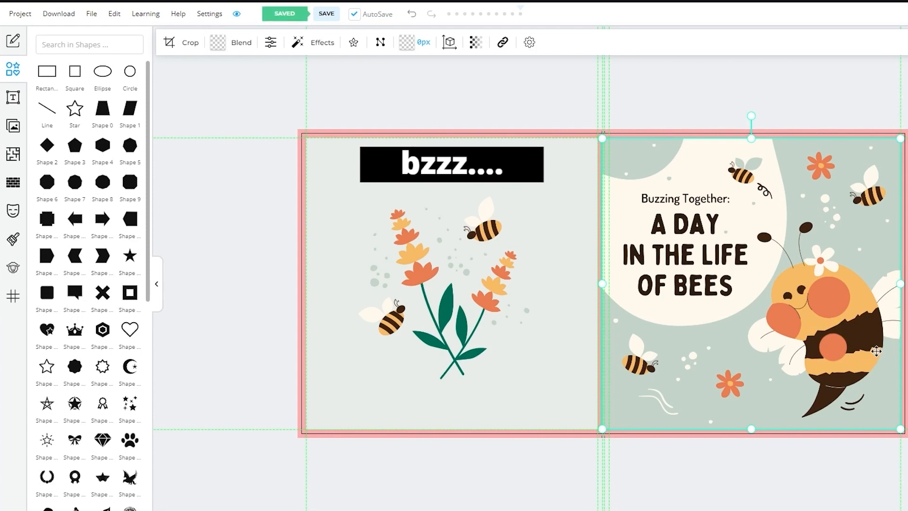
drag(837, 353, 509, 357)
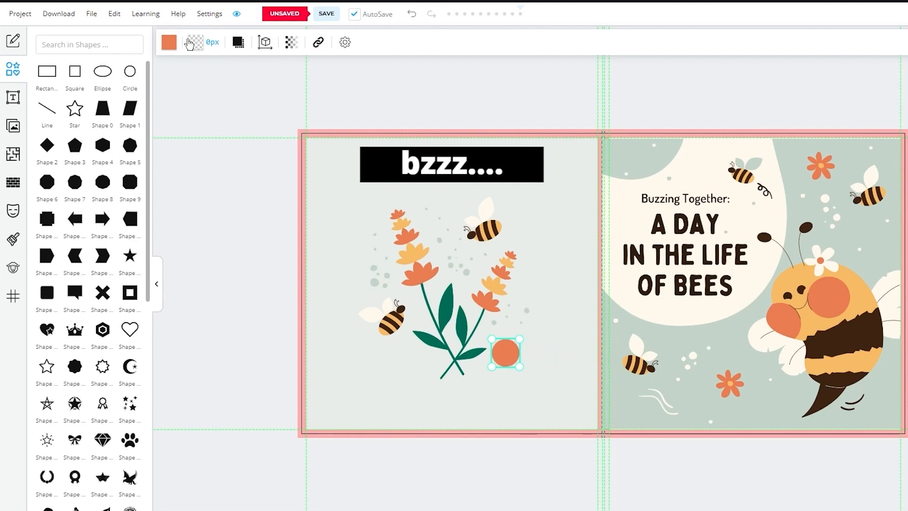
Fill the orange circle with the grey-green sampled from the speckles around the flowers.
click(169, 42)
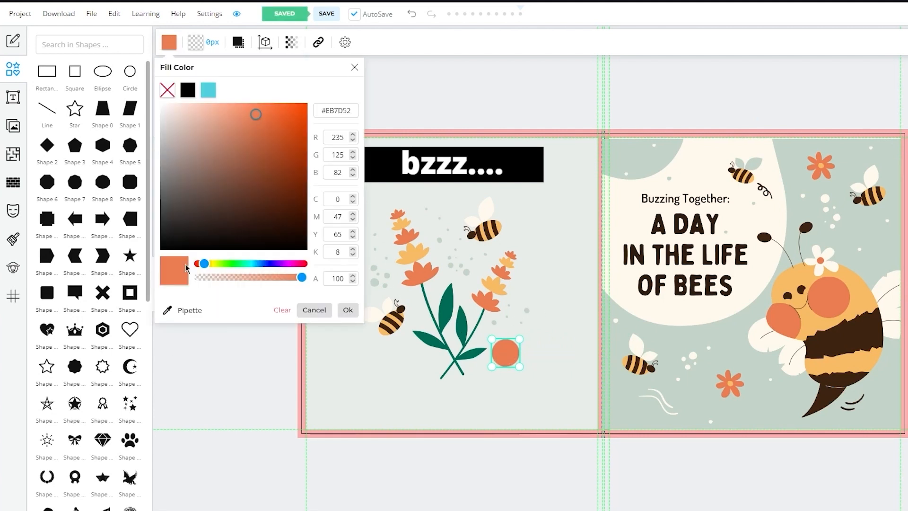
click(175, 305)
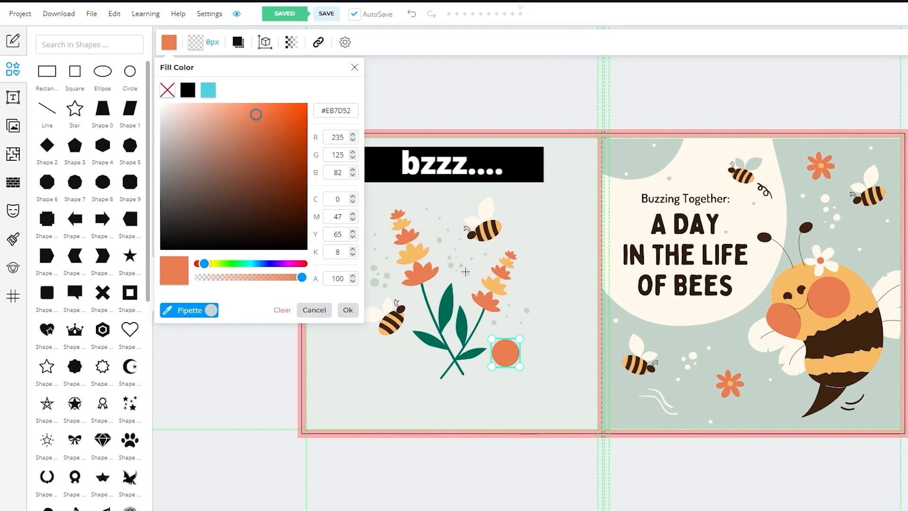
click(462, 271)
click(561, 287)
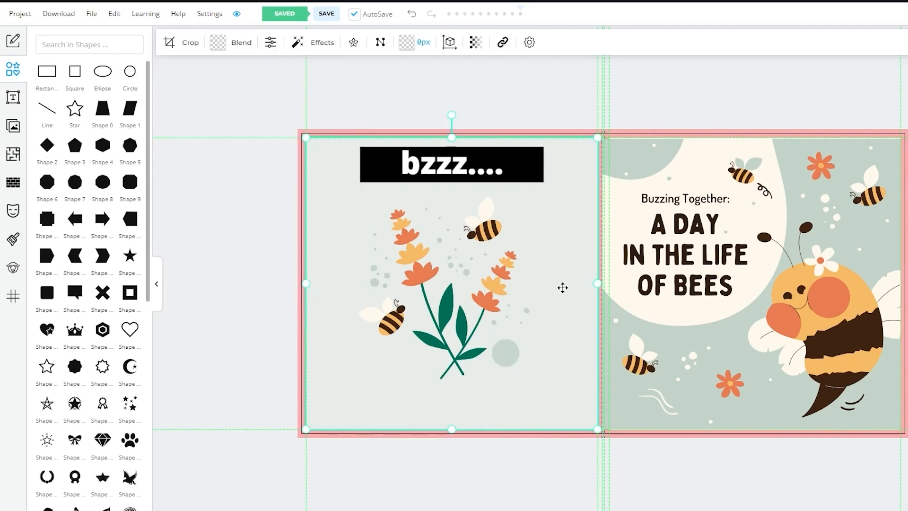
Shrink the grey-green circle and place it among the speckles beside the flower stems.
click(509, 352)
drag(520, 336, 495, 338)
click(532, 333)
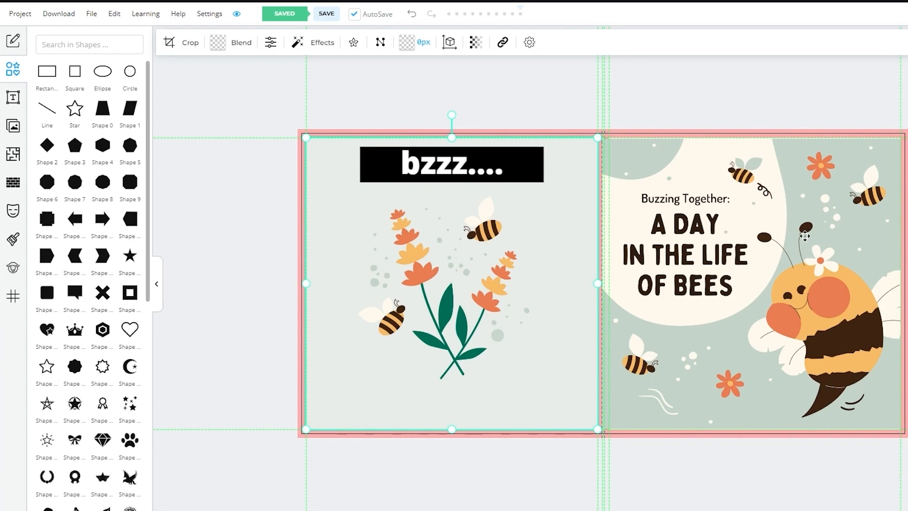
click(269, 225)
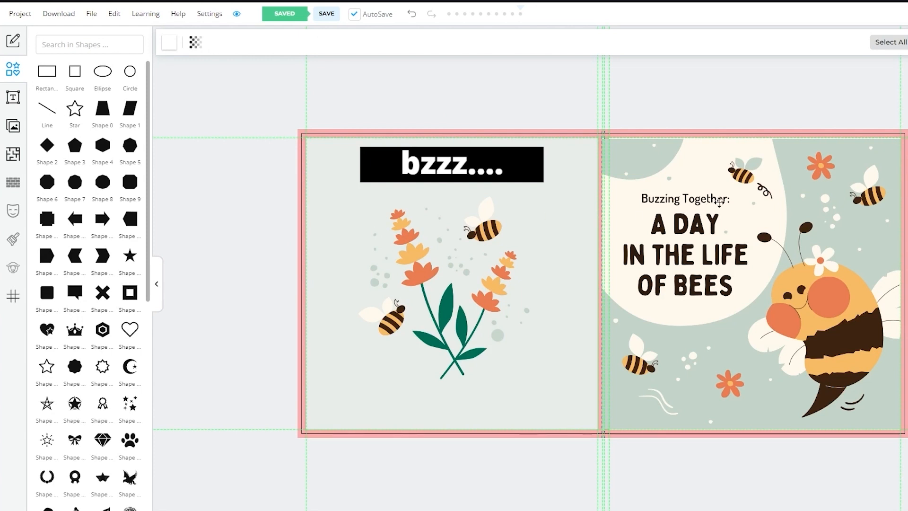
Move the front cover artwork aside to expose the paper and set the paper colour to red.
drag(750, 148, 745, 208)
click(792, 169)
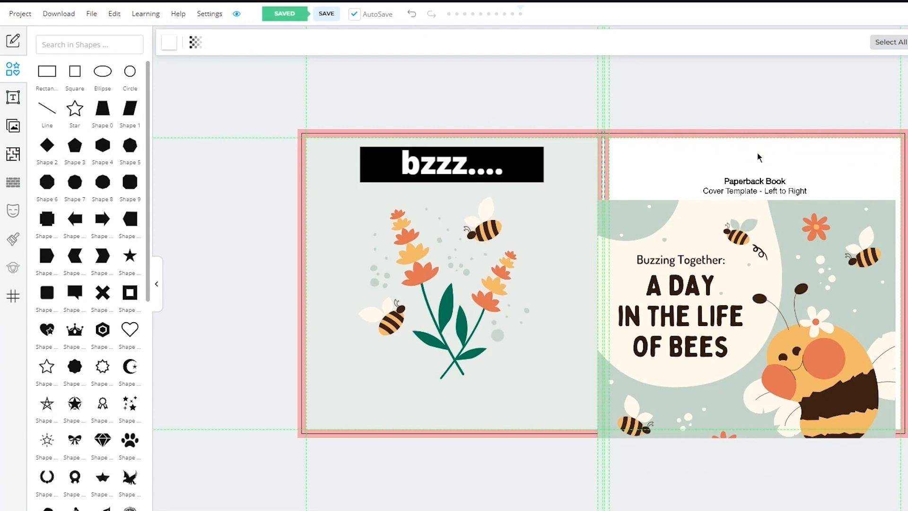
click(167, 43)
mouse_move(305, 138)
mouse_down()
mouse_move(298, 211)
mouse_move(270, 164)
mouse_move(294, 115)
mouse_up()
drag(720, 241, 560, 290)
click(789, 199)
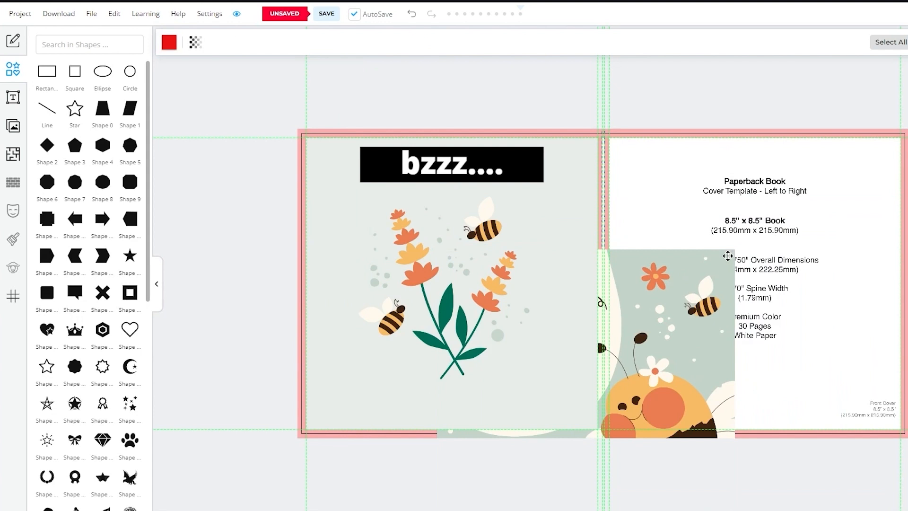
Undo the red paper colour and the moves of the front cover artwork.
key(ctrl+z)
key(ctrl+z)
key(ctrl+z)
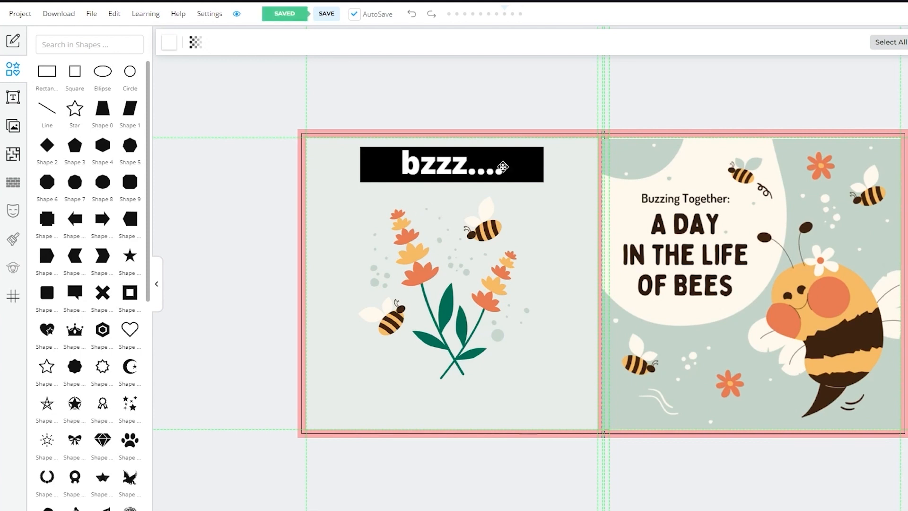
Fill the rectangle behind the "bzzz...." heading with red.
click(522, 164)
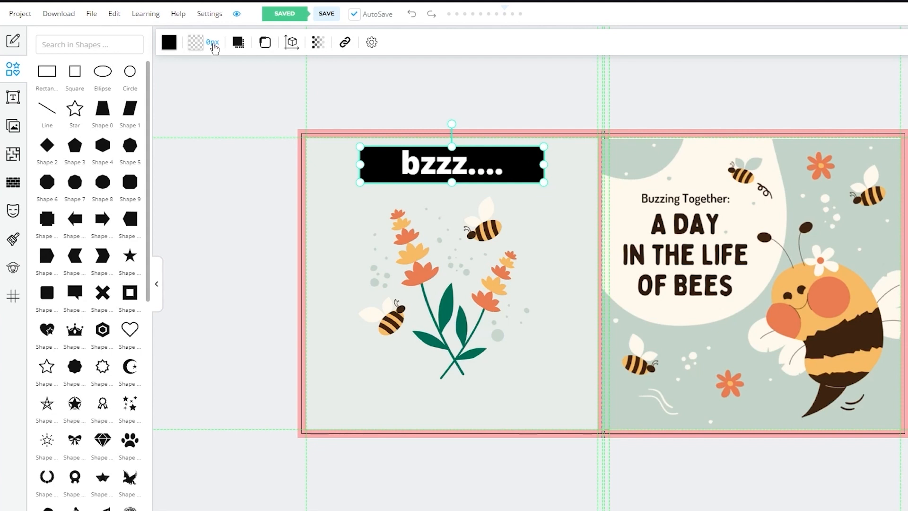
click(168, 42)
drag(225, 147, 333, 125)
click(399, 101)
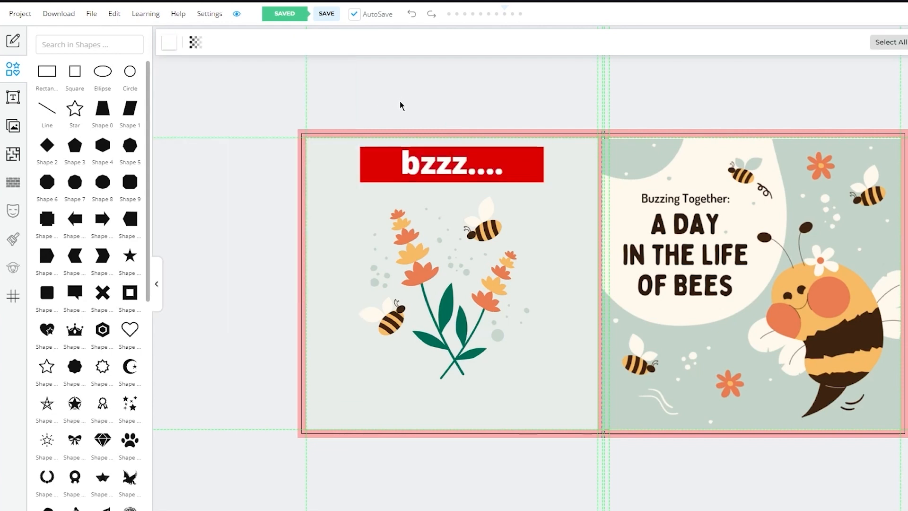
Set the paper colour to the orange-yellow #EFB147.
click(169, 46)
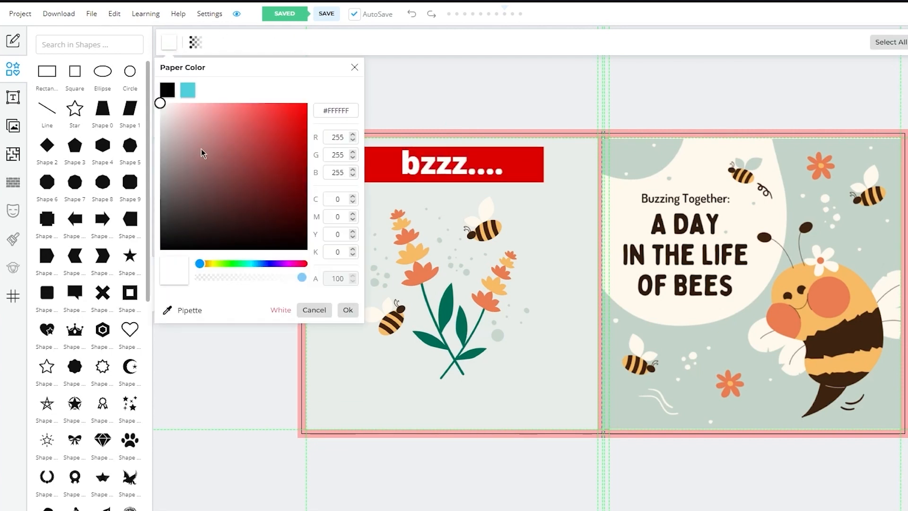
click(211, 265)
drag(222, 192, 262, 112)
Fill the rectangle behind the "bzzz...." heading with the yellow #EBCA60.
click(516, 159)
click(169, 42)
click(213, 264)
click(286, 142)
drag(286, 136, 249, 116)
click(535, 110)
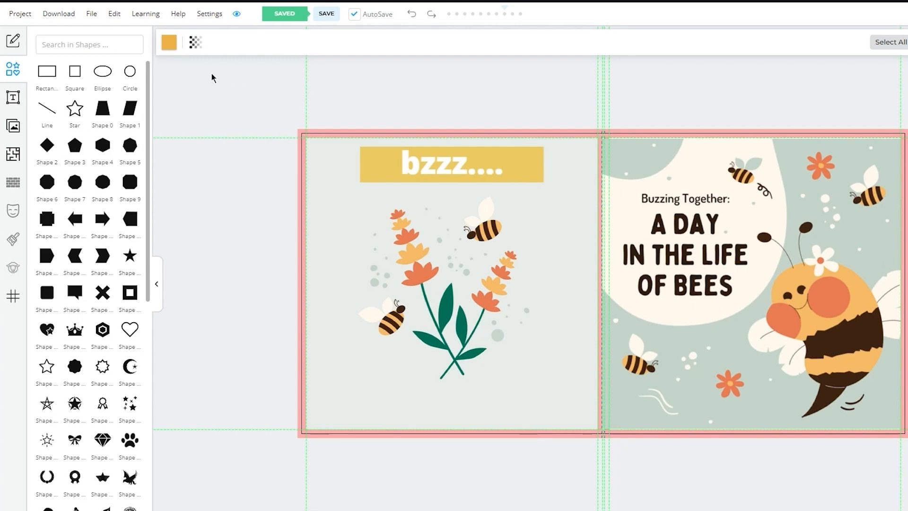
Set the paper colour to the grey-green #C7D7CD sampled from a speckle in the back cover artwork.
click(165, 46)
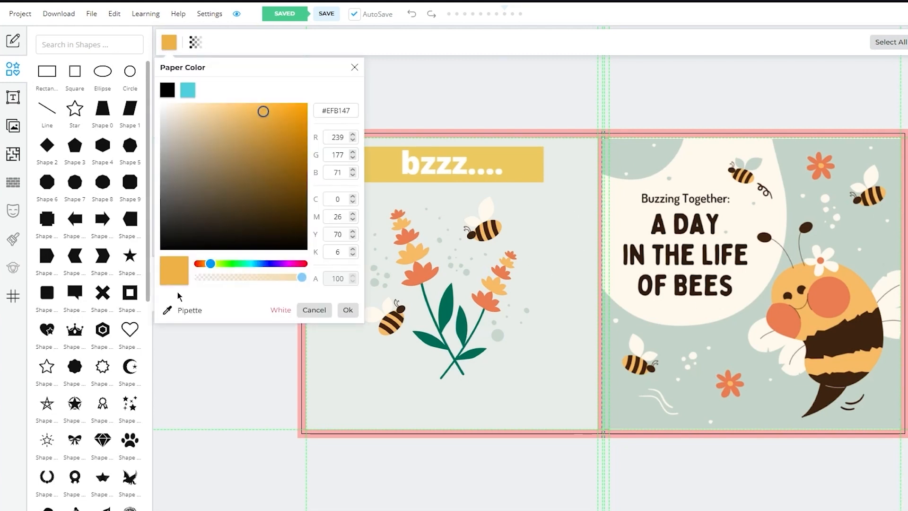
click(180, 310)
click(494, 313)
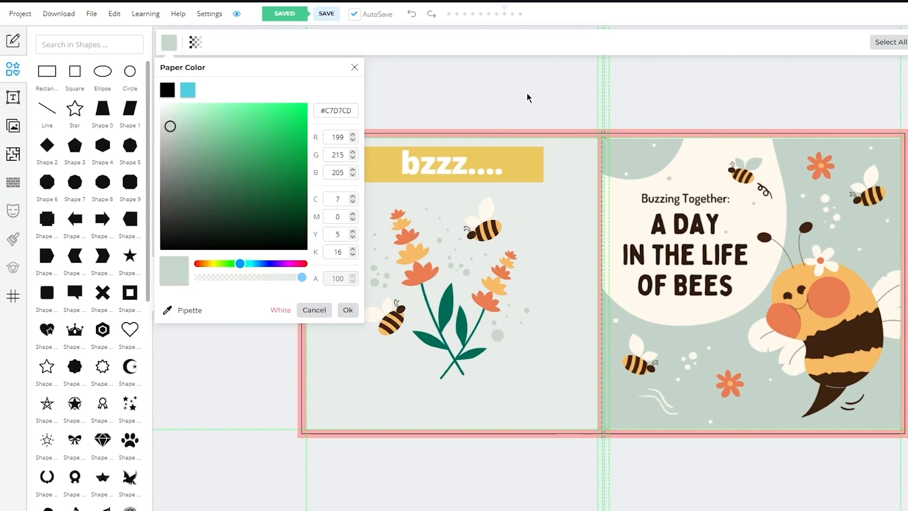
click(347, 310)
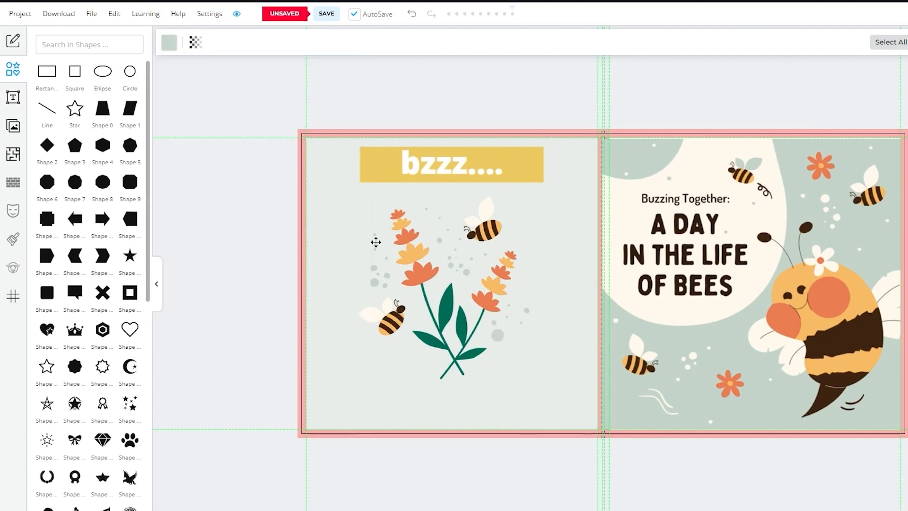
Fill the rectangle behind the "bzzz...." heading with the grey-green sampled from the circle near the flower stems.
click(497, 159)
click(378, 156)
click(169, 42)
click(173, 310)
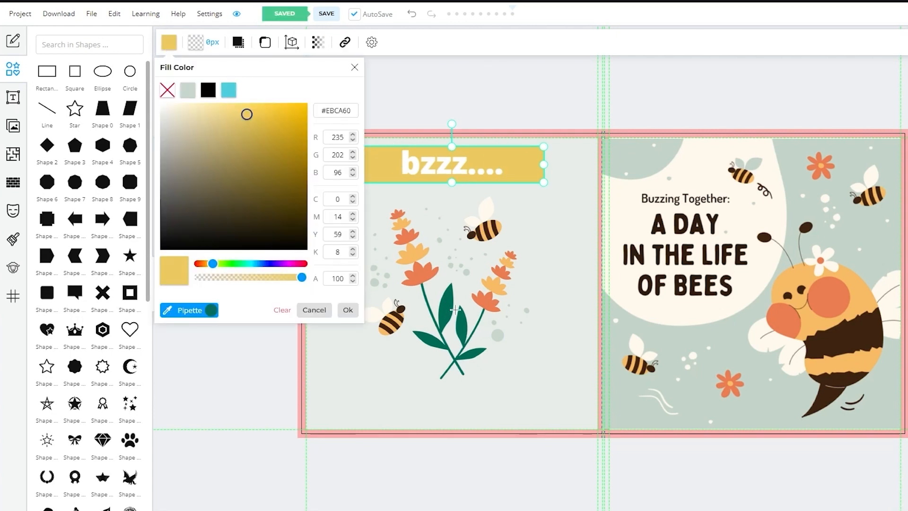
click(494, 335)
click(500, 341)
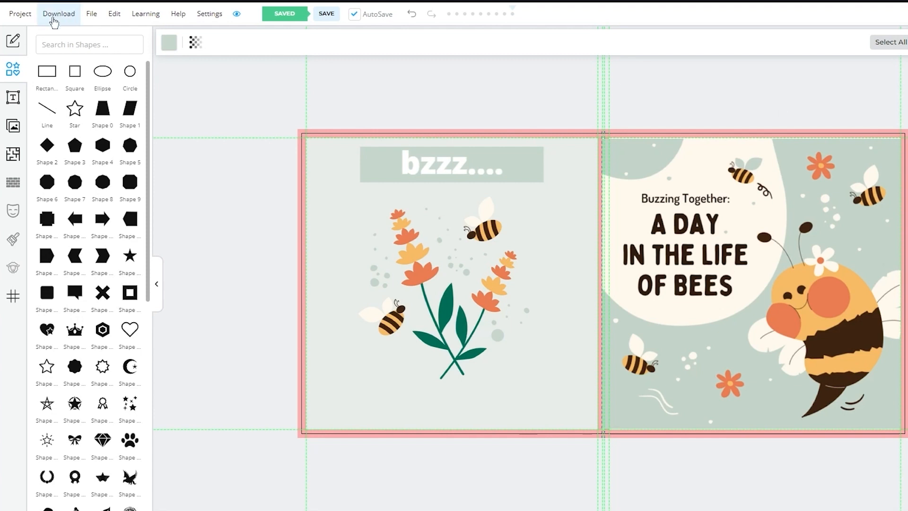
Download the current cover page in CMYK for printed books and dismiss the download message.
click(53, 19)
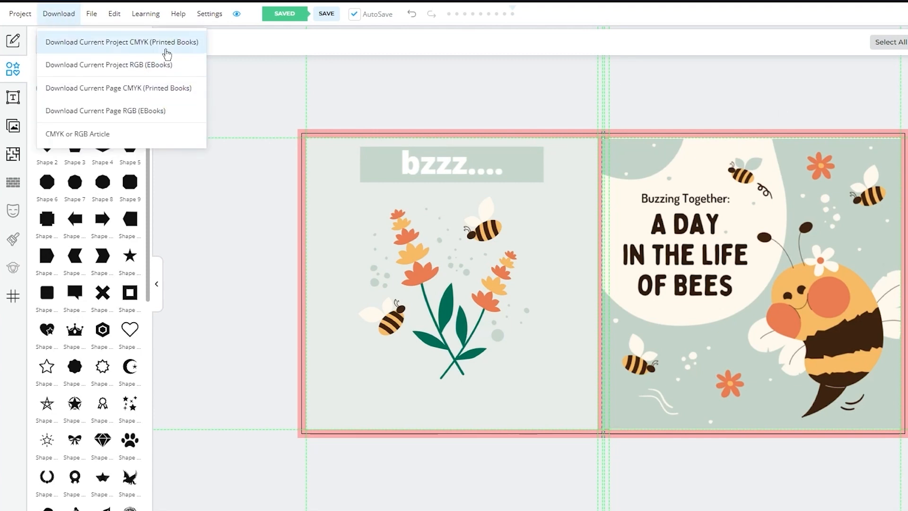
click(137, 98)
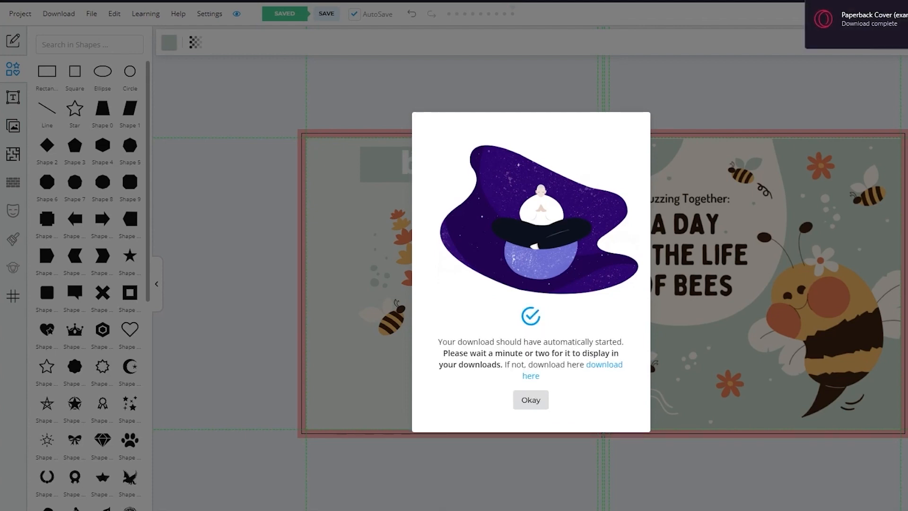
click(801, 21)
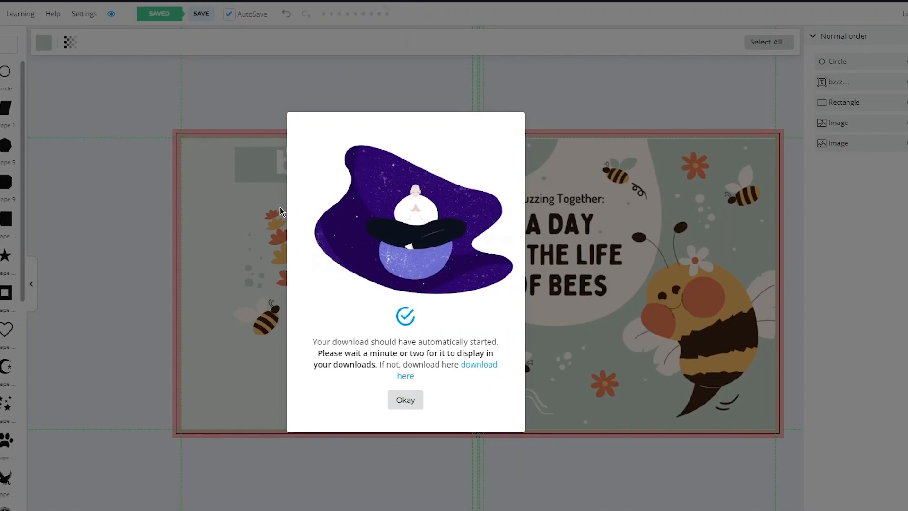
click(406, 399)
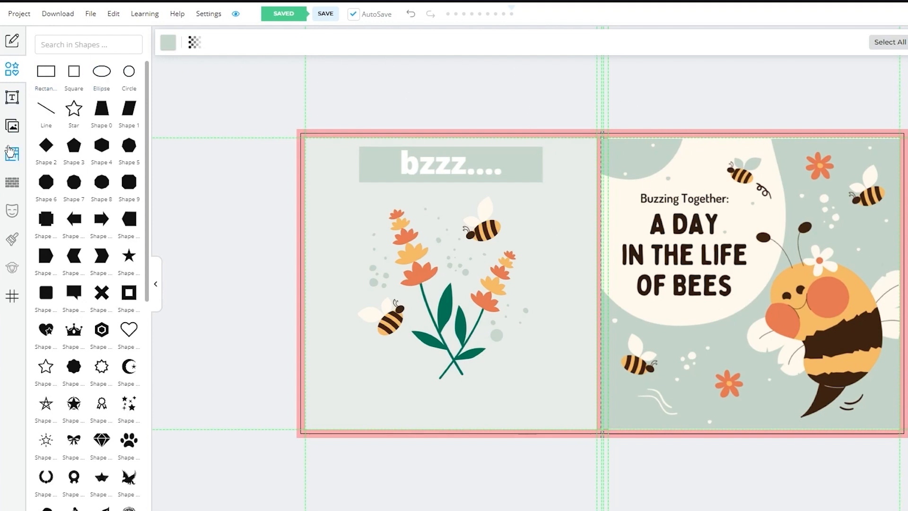
View the freehand drawing options and the list of saved projects, closing each without changes.
click(14, 41)
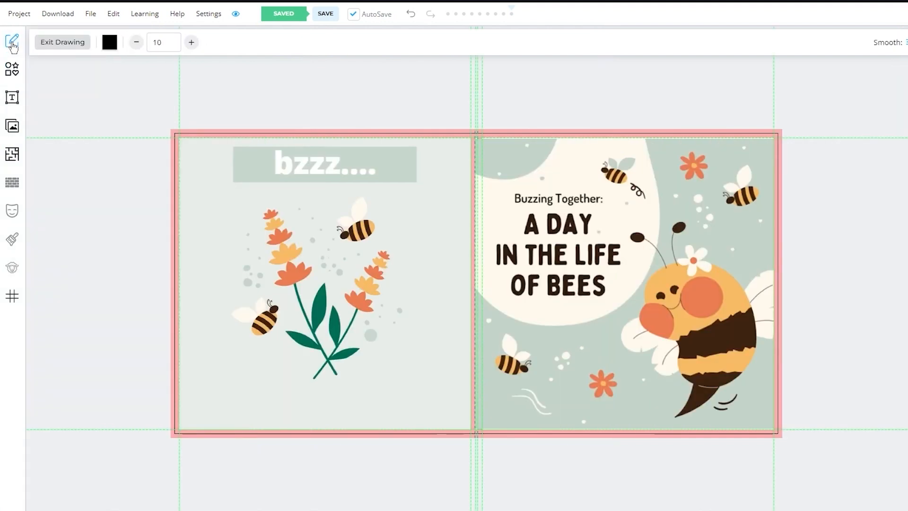
click(47, 43)
click(27, 17)
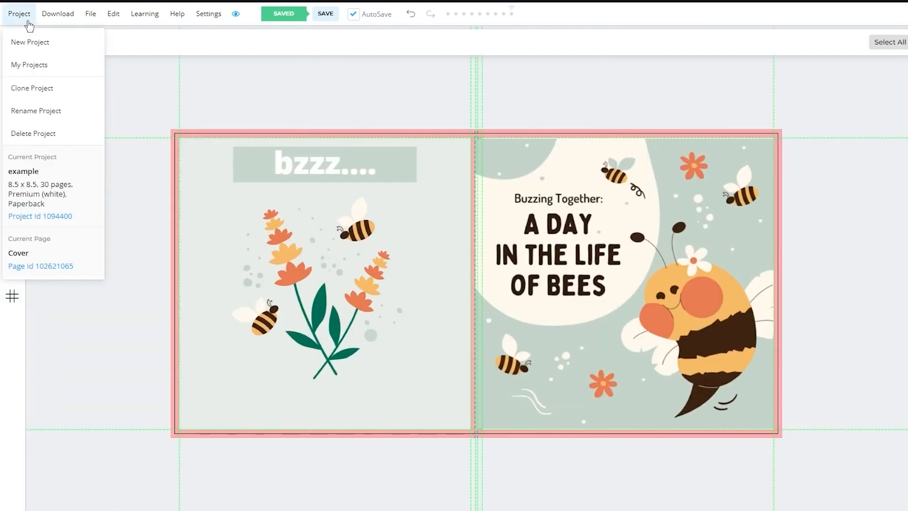
click(32, 63)
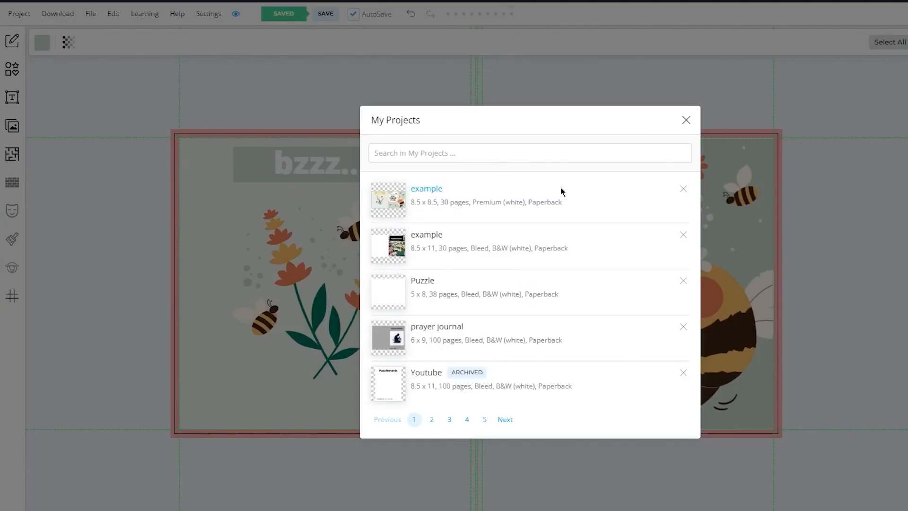
click(684, 120)
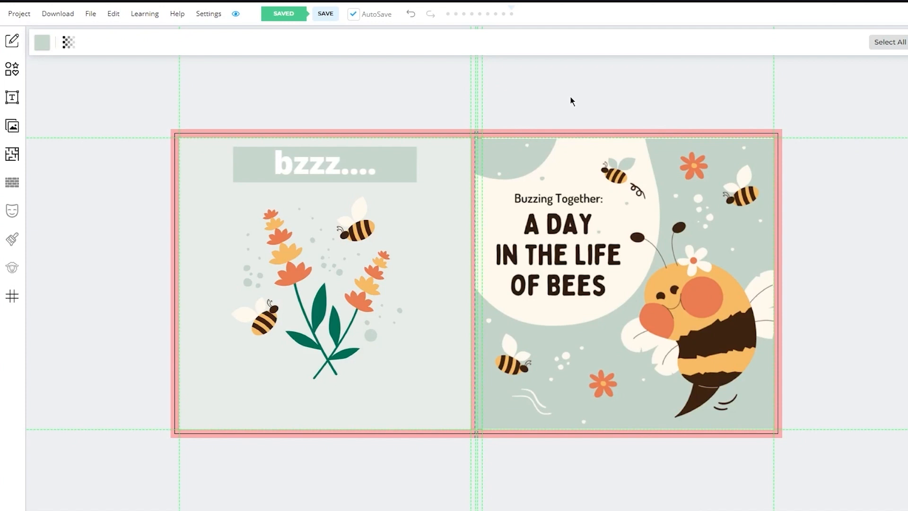
right_click(655, 476)
click(134, 154)
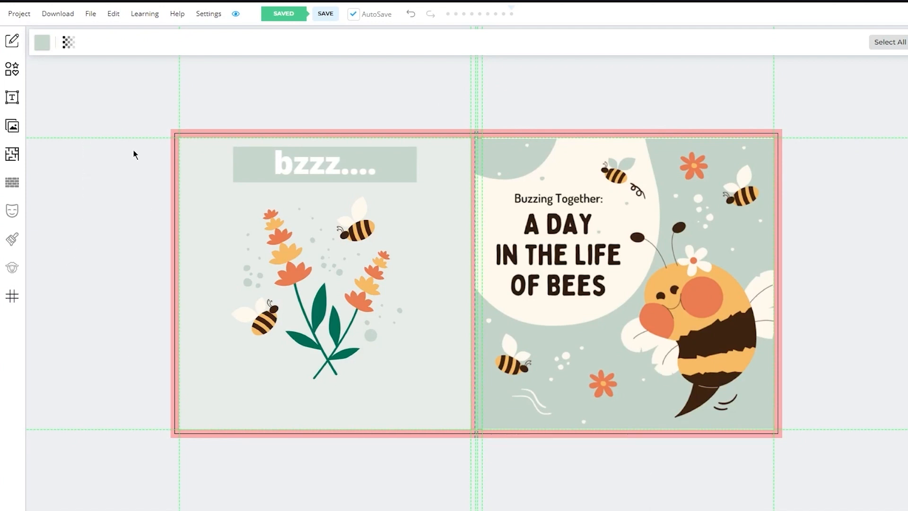
click(90, 11)
click(114, 14)
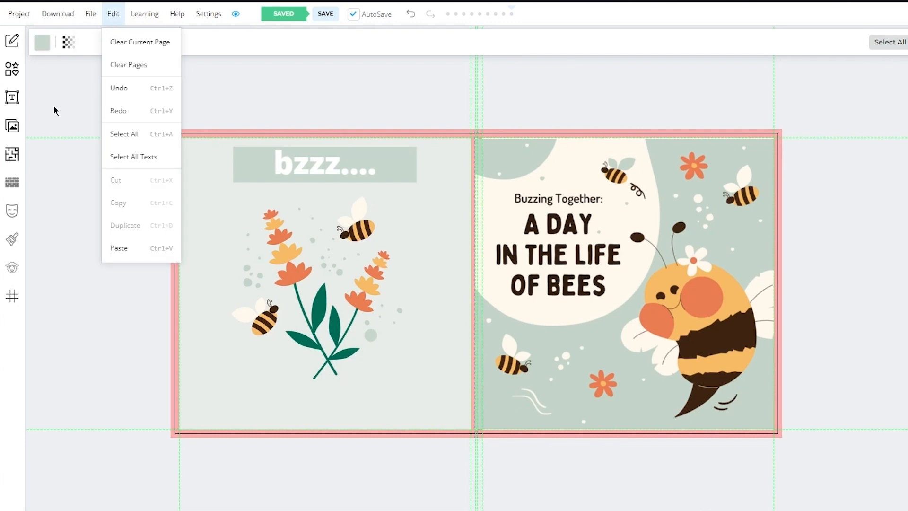
Open the options of the Blank with Page Number template from the Interior Templates Library.
click(12, 154)
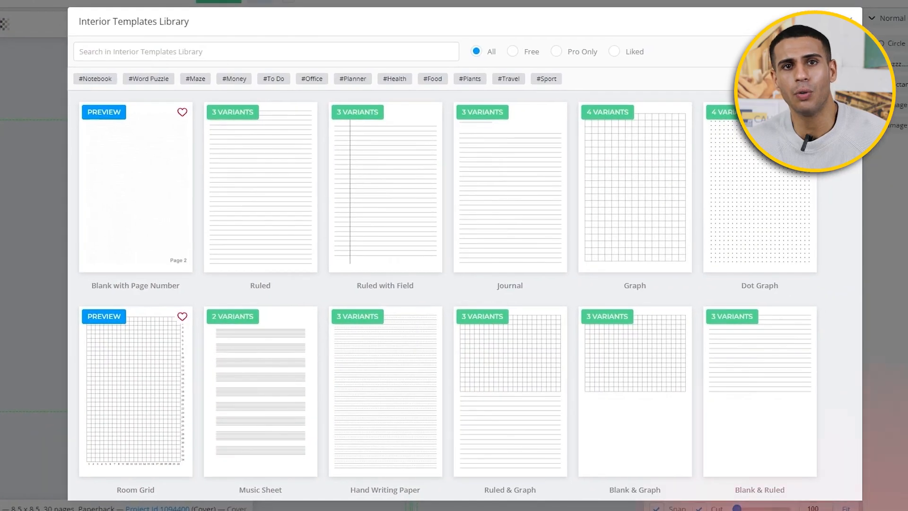
click(137, 179)
click(359, 223)
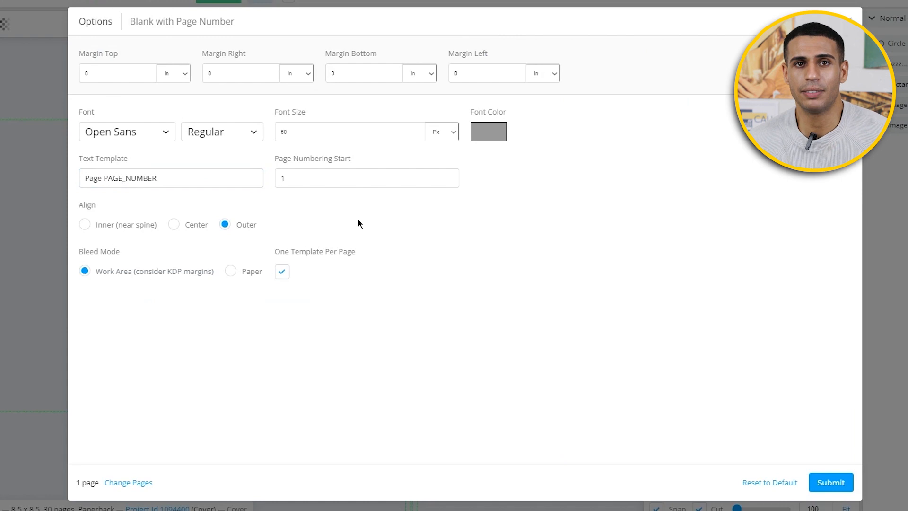
Apply the Blank with Page Number template to the cover with its current options.
click(846, 483)
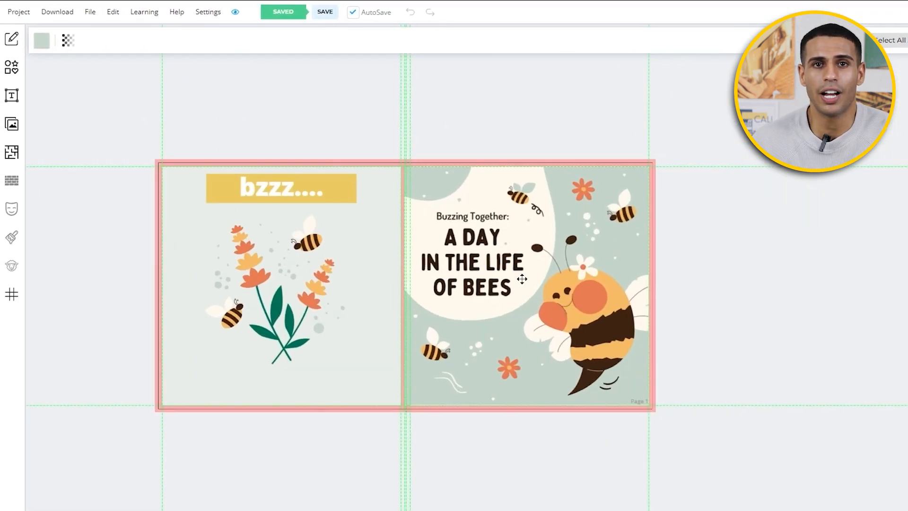
drag(177, 174, 206, 173)
drag(186, 139, 231, 139)
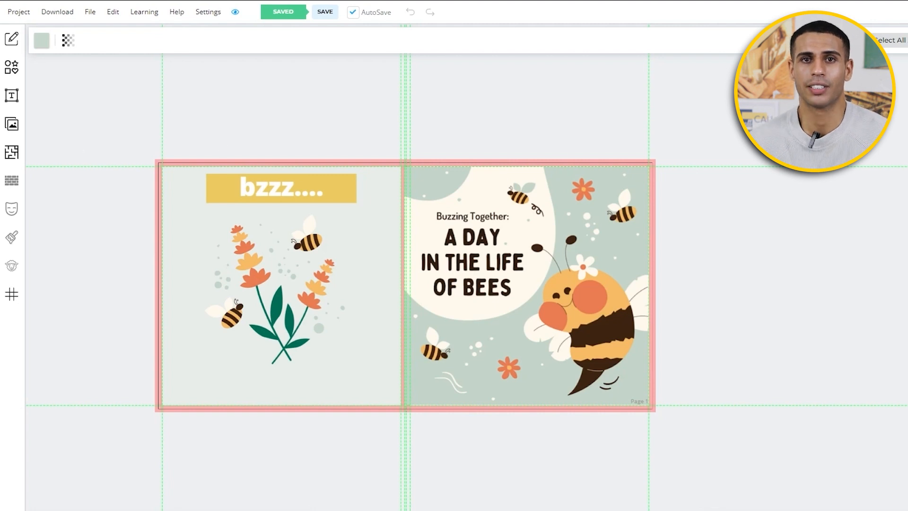
Start a new project of type Paperback: Interior with a trim size of 8.5 x 8.5 in.
click(19, 12)
click(57, 12)
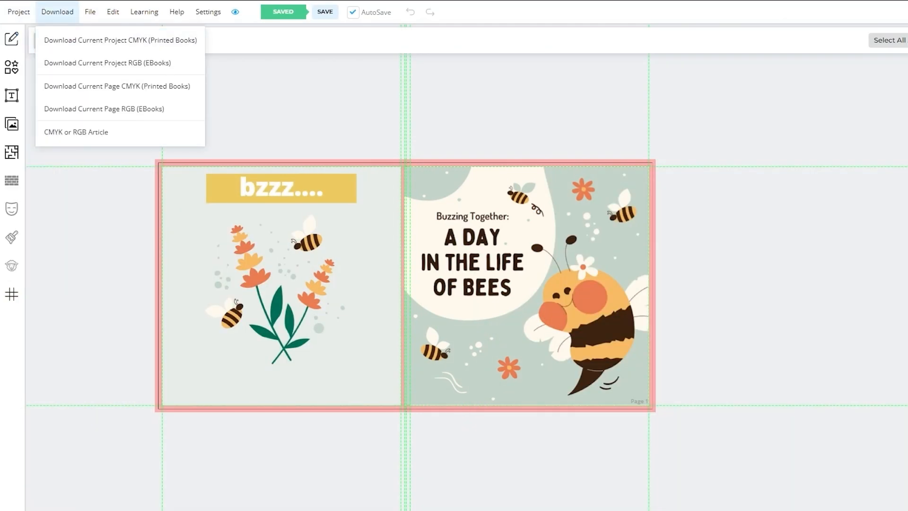
click(11, 11)
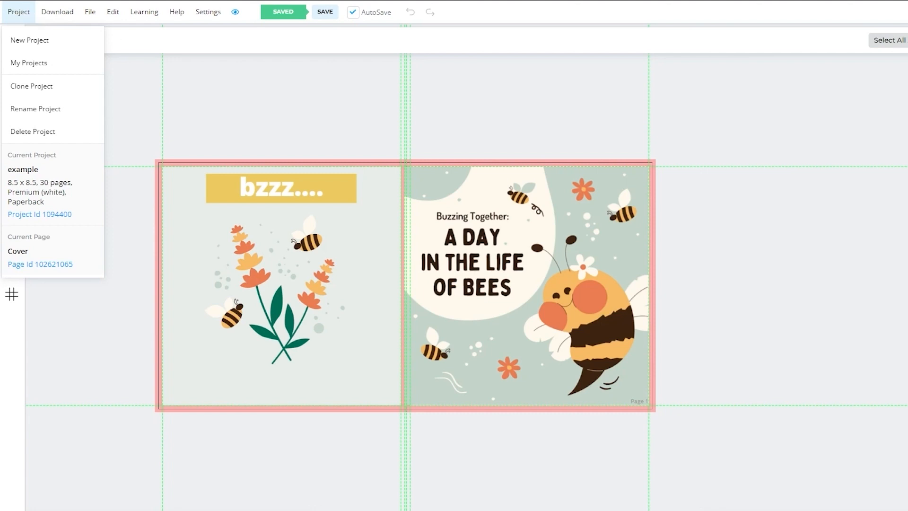
click(66, 40)
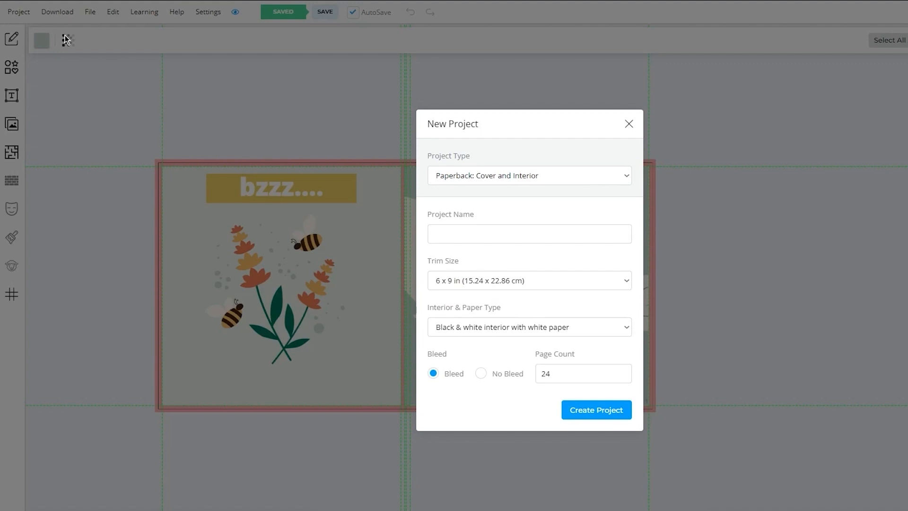
click(482, 177)
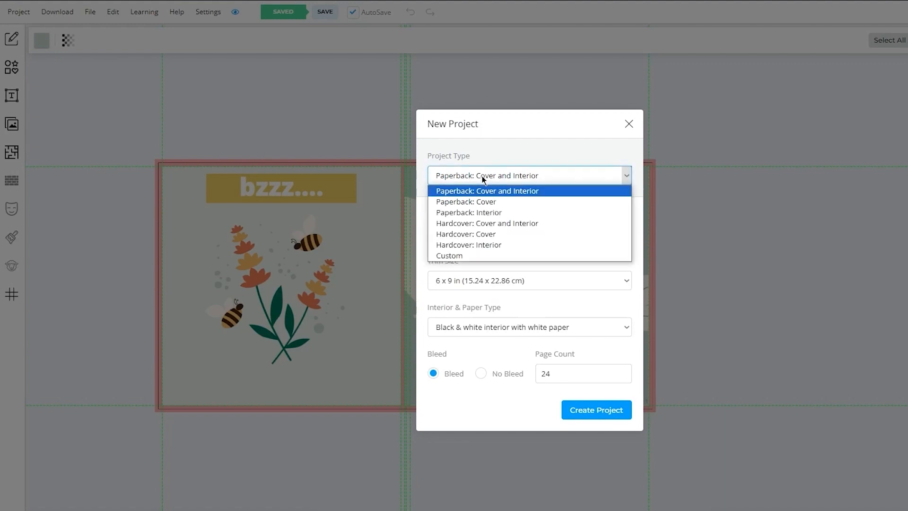
click(477, 213)
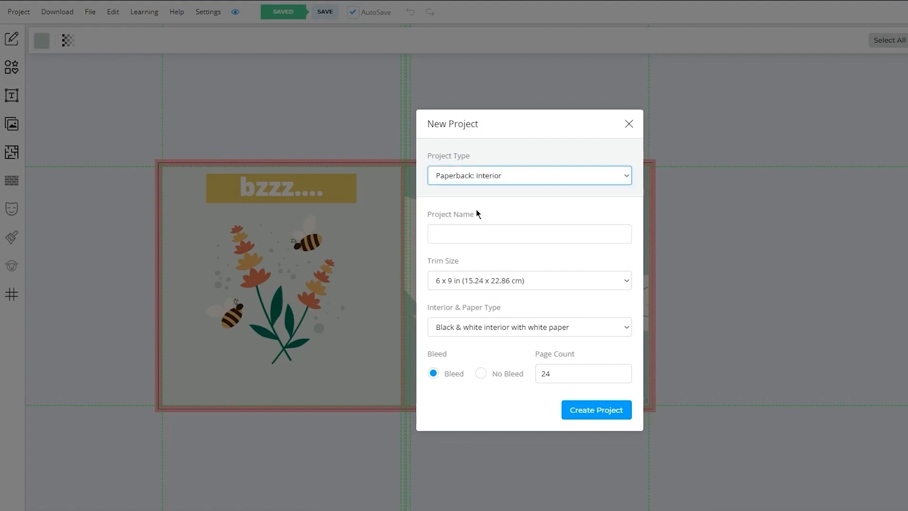
click(562, 284)
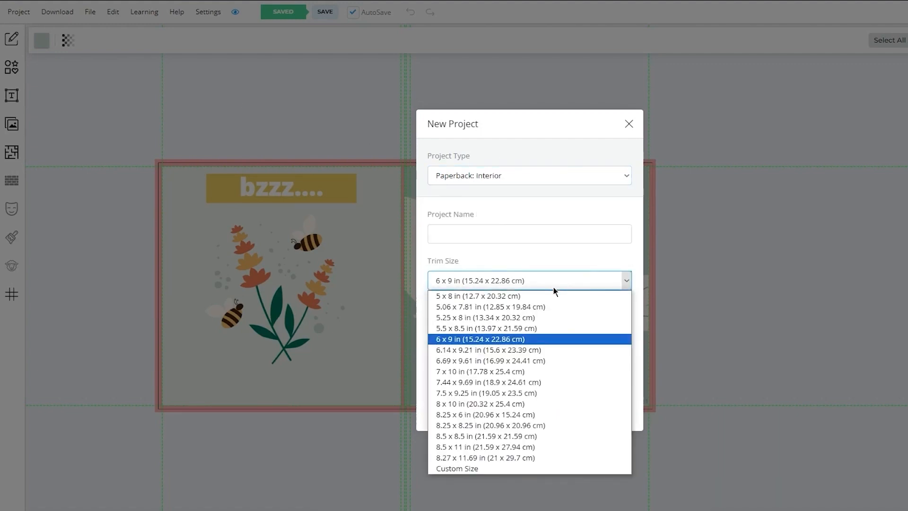
click(494, 435)
Choose Premium color interior with white paper, set 30 pages, name the project "ex 2" and create it.
click(589, 330)
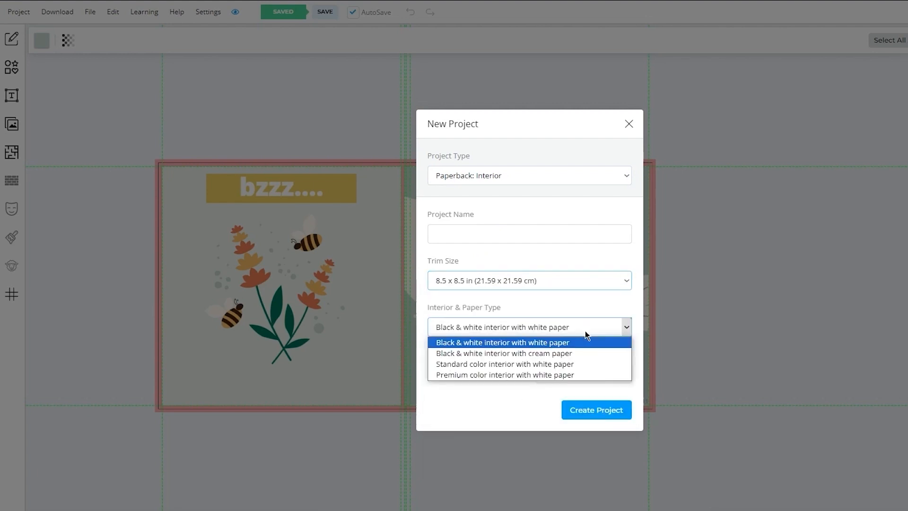
click(503, 376)
double_click(546, 373)
text(30)
click(596, 410)
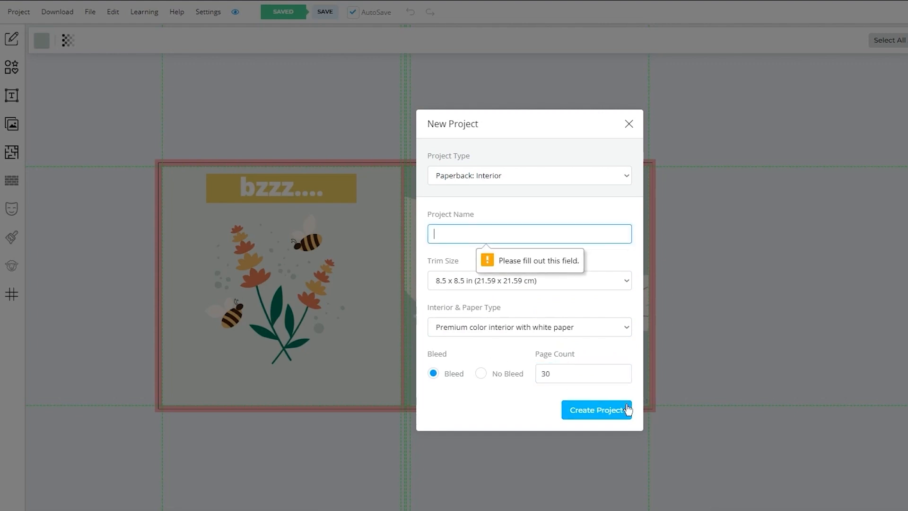
text(ex 2)
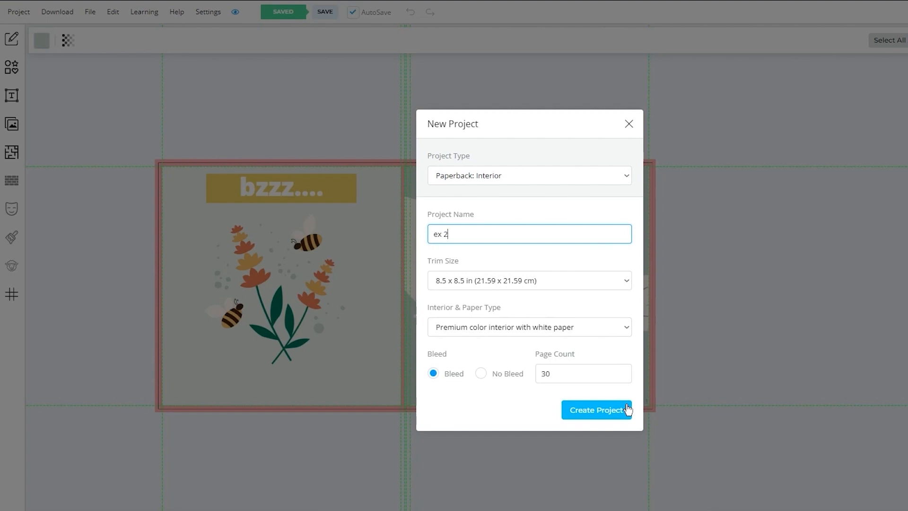
click(624, 408)
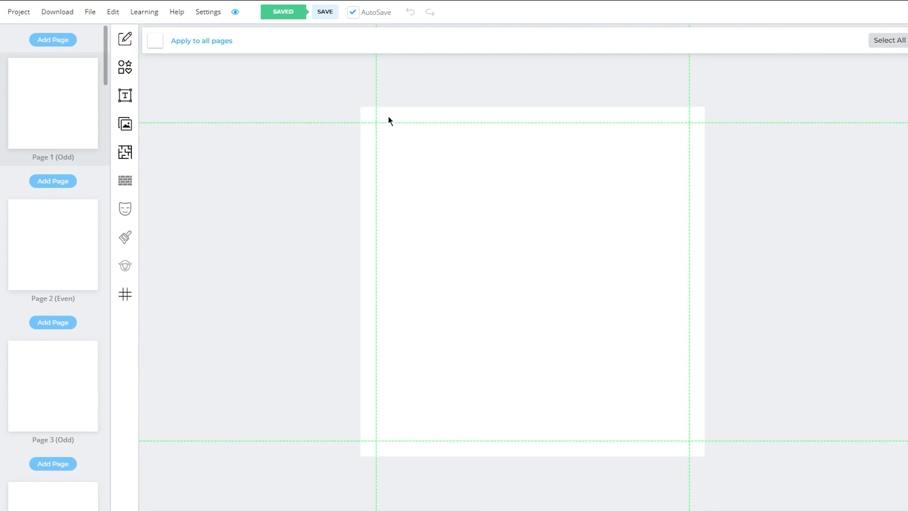
Place the uploaded "A Day in the Life of Bees" image on page 1 and delete it again.
click(126, 124)
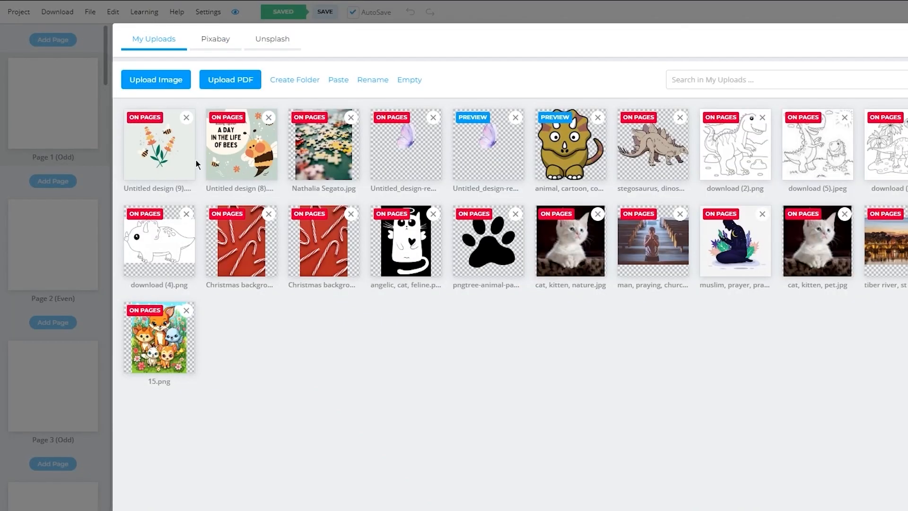
click(228, 156)
click(744, 198)
click(602, 217)
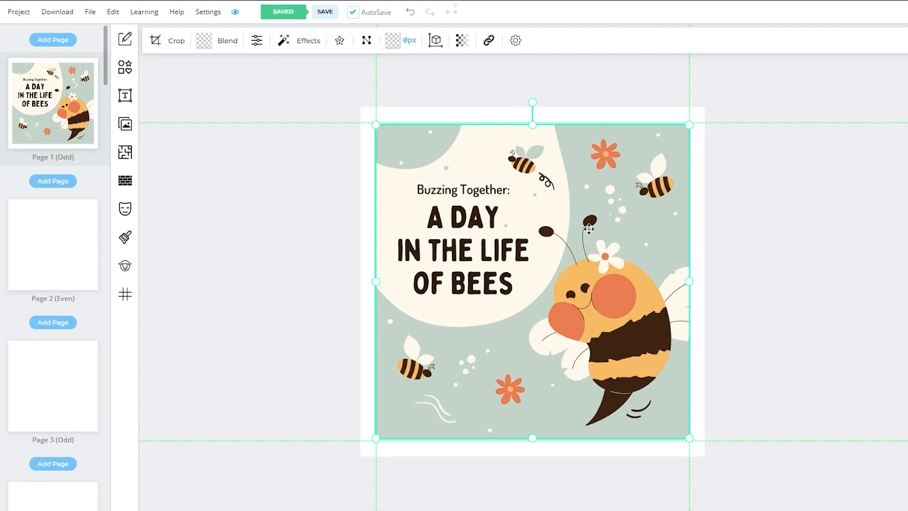
key(Delete)
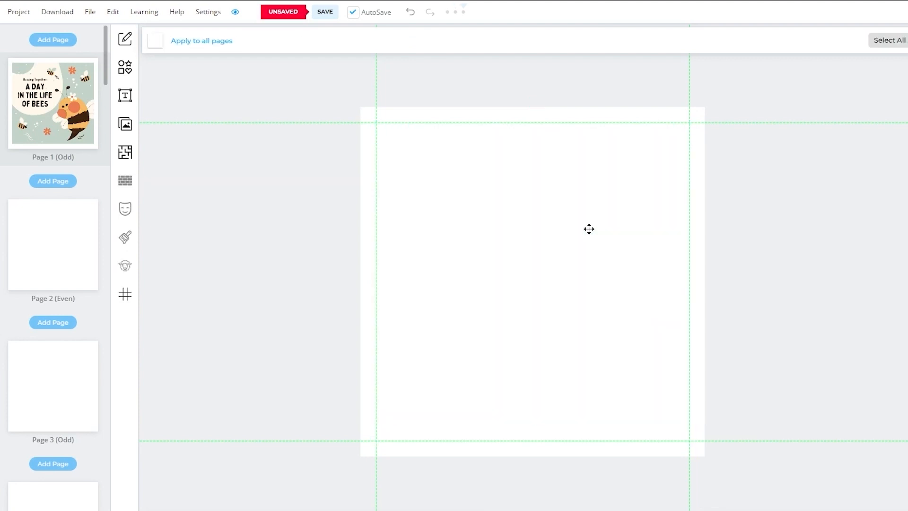
Upload all pages of Untitled design (1).pdf as images, specifying Paperback Interior margins with bleed and page number plus file name naming.
click(124, 129)
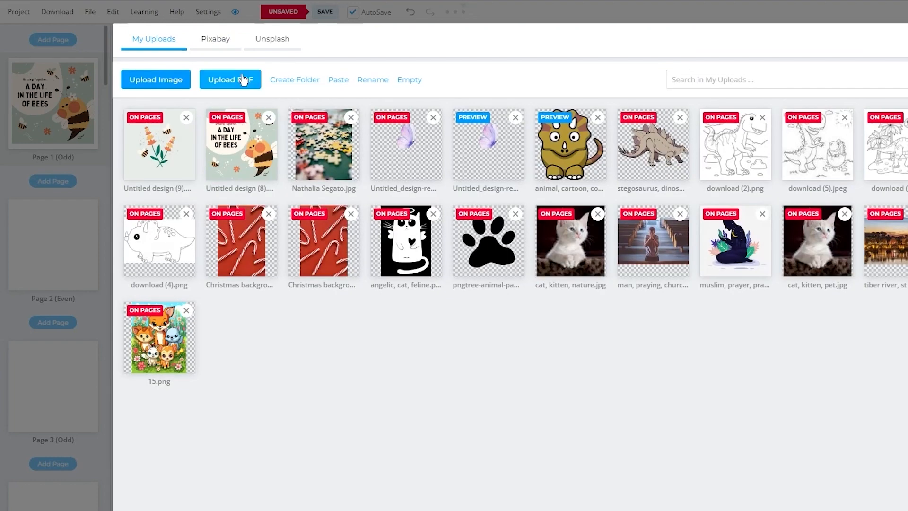
click(243, 80)
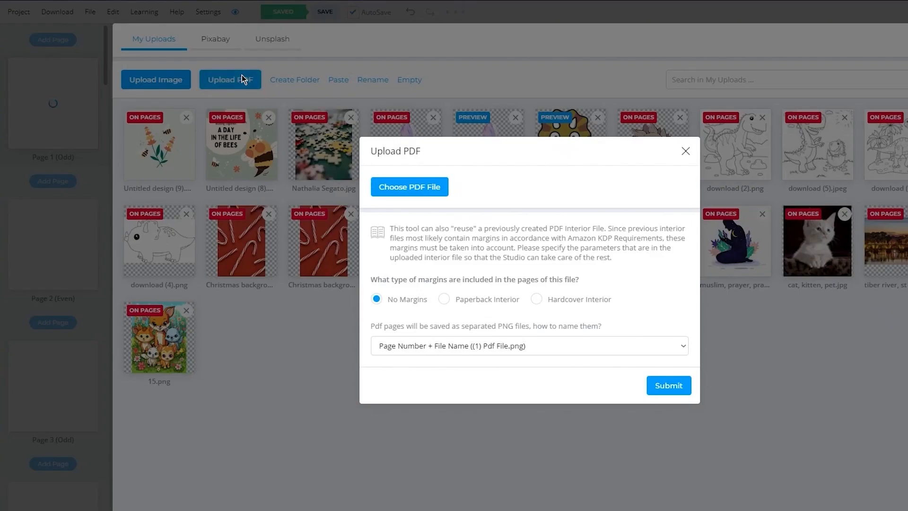
click(464, 299)
click(466, 318)
click(438, 342)
click(428, 162)
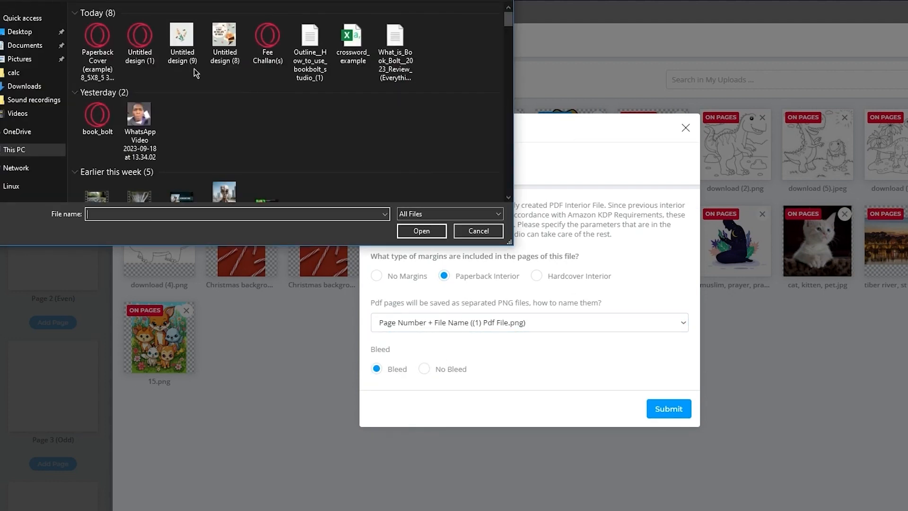
double_click(145, 49)
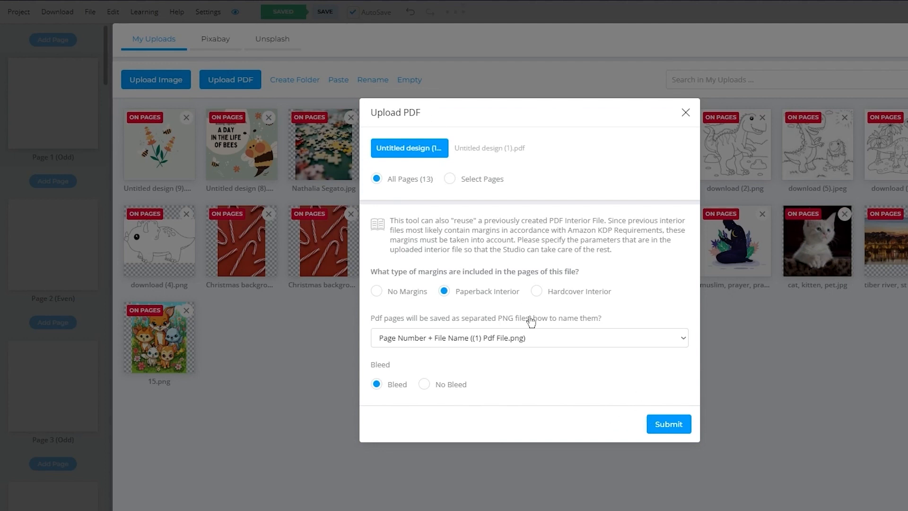
click(668, 425)
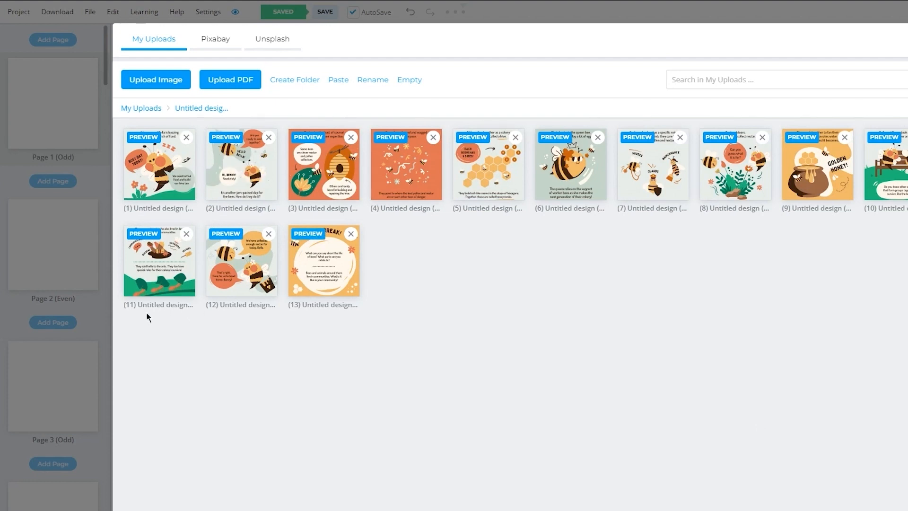
Place the first page image of the uploaded PDF on page 1 and cancel leaving the page with unsaved changes.
drag(122, 160, 690, 350)
click(175, 172)
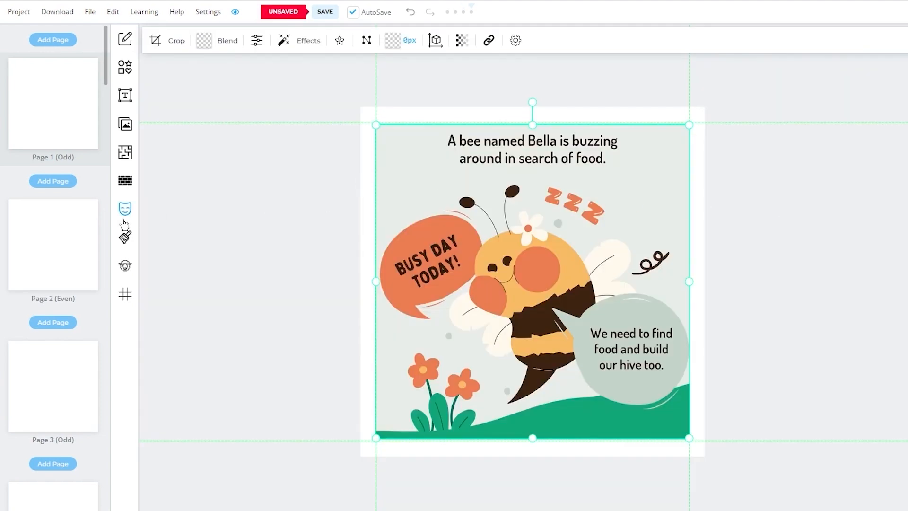
click(125, 208)
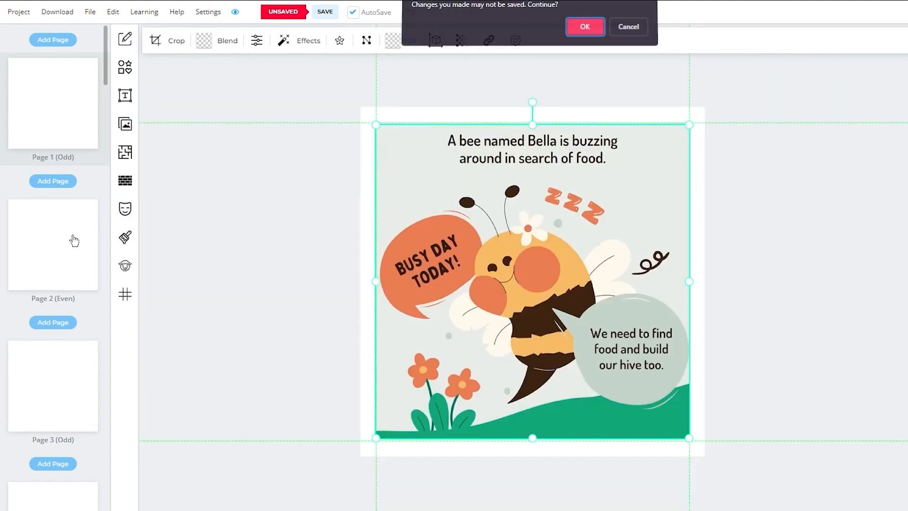
click(628, 31)
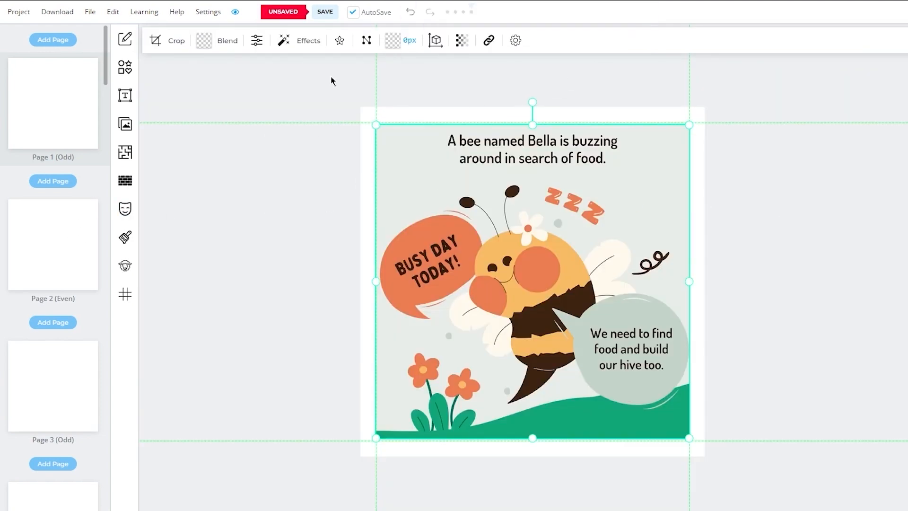
Place the second page image of the uploaded PDF on page 2 and save the page.
click(54, 208)
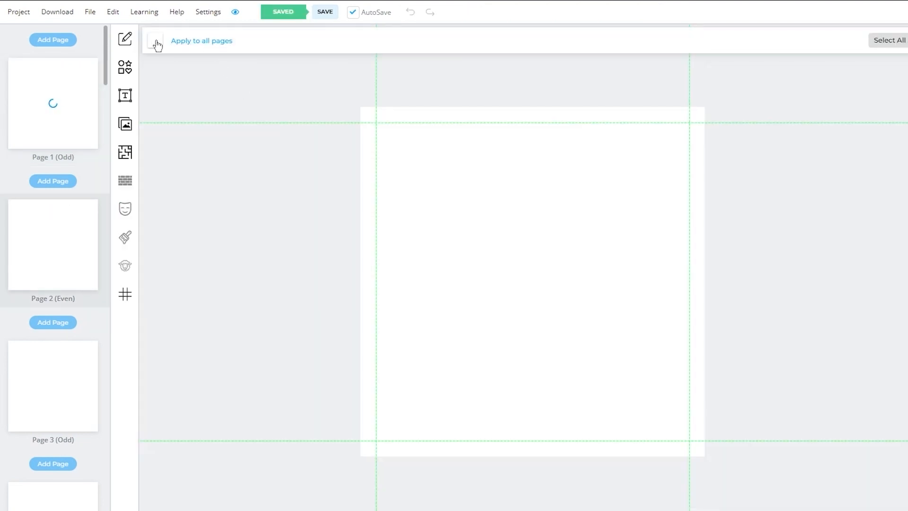
click(156, 42)
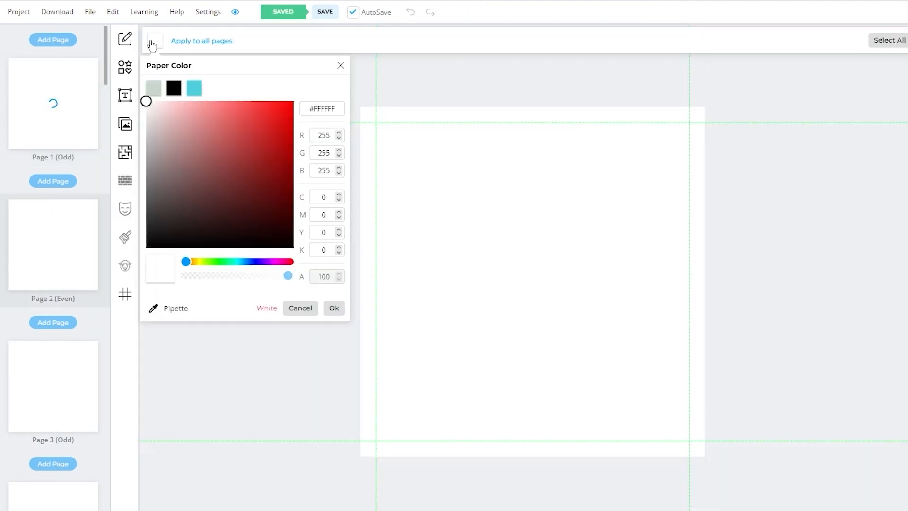
click(125, 127)
click(209, 163)
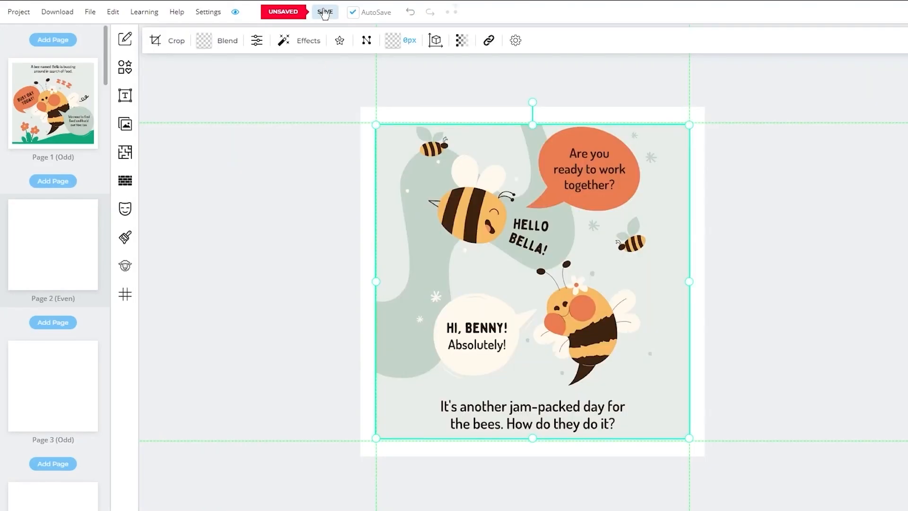
click(324, 12)
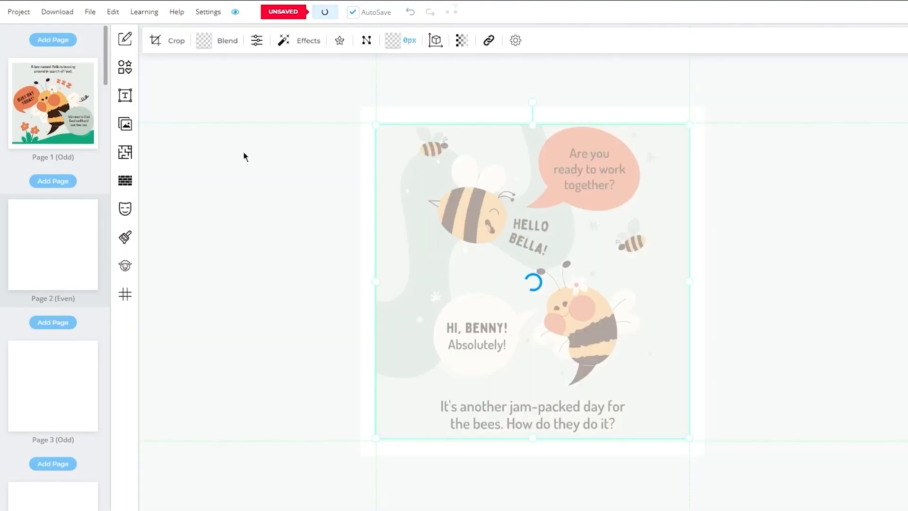
Place the third page image of the uploaded PDF on page 3 and save the page.
click(49, 379)
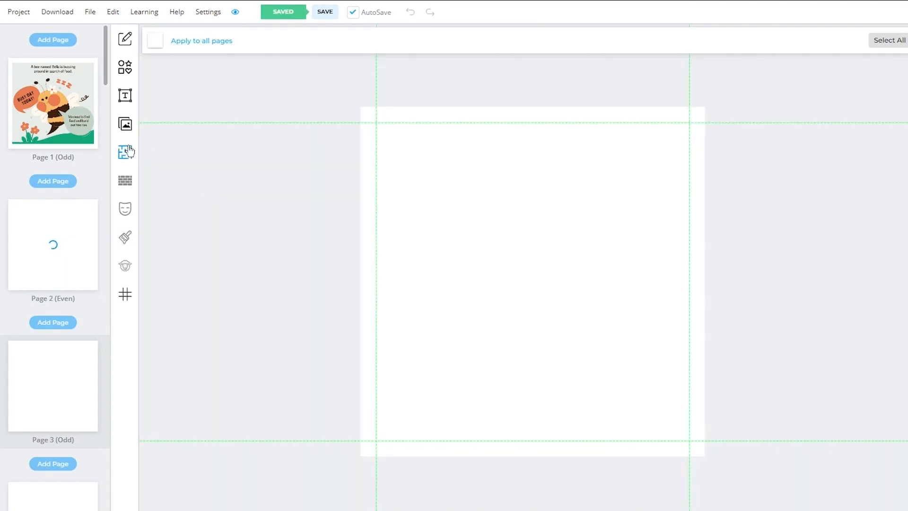
click(127, 152)
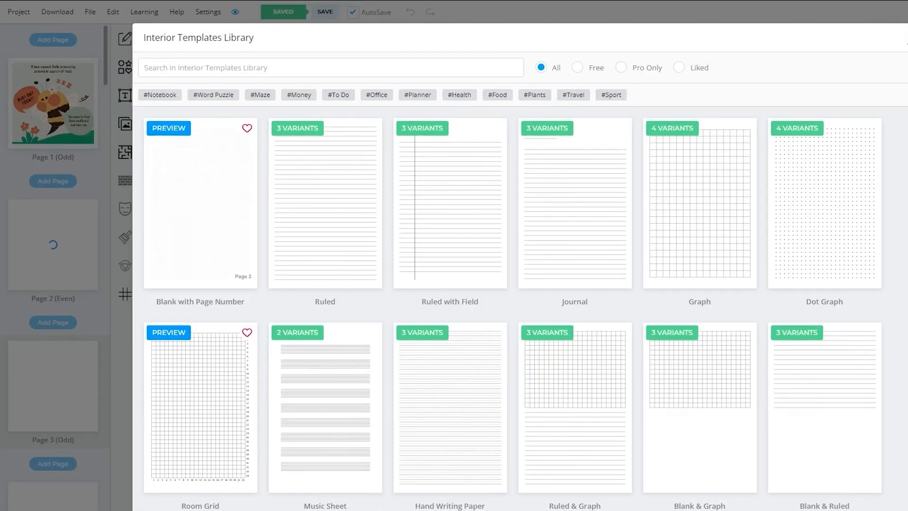
key(Escape)
click(125, 124)
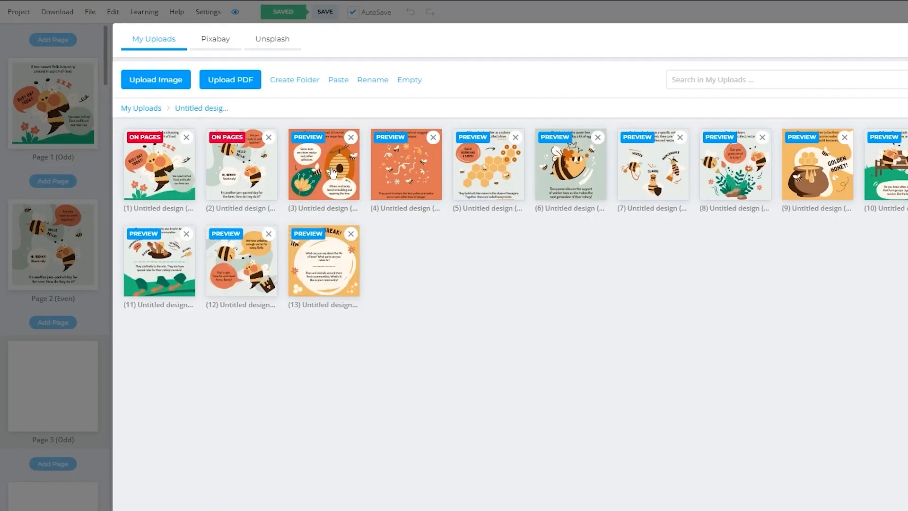
click(352, 161)
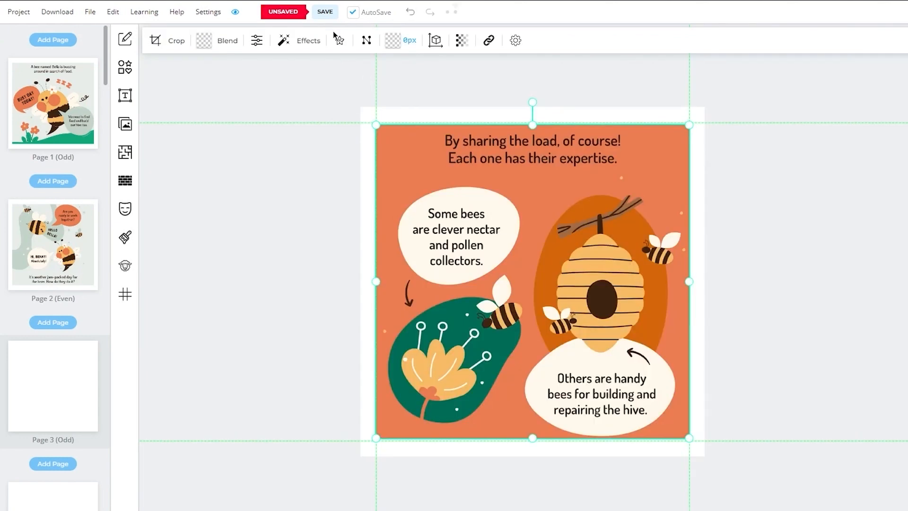
click(325, 13)
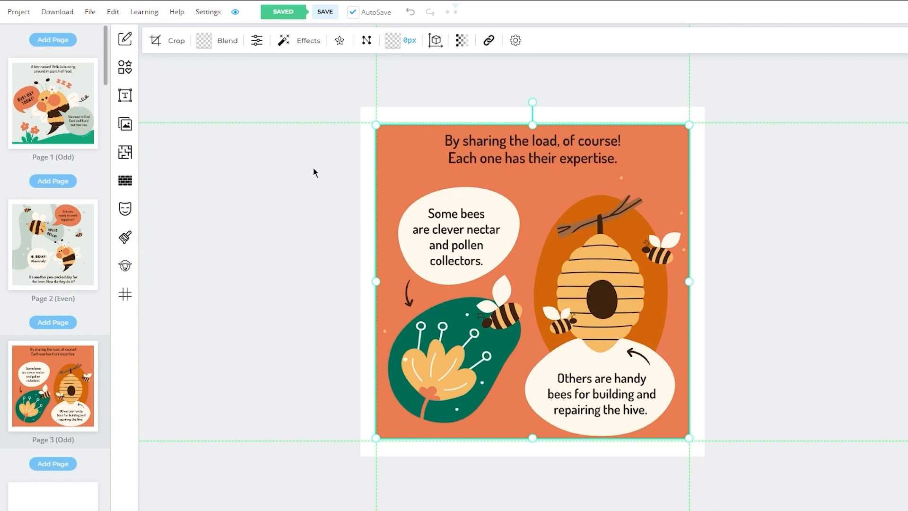
Add the black side-view butterfly shape from the shapes library to page 3.
click(124, 69)
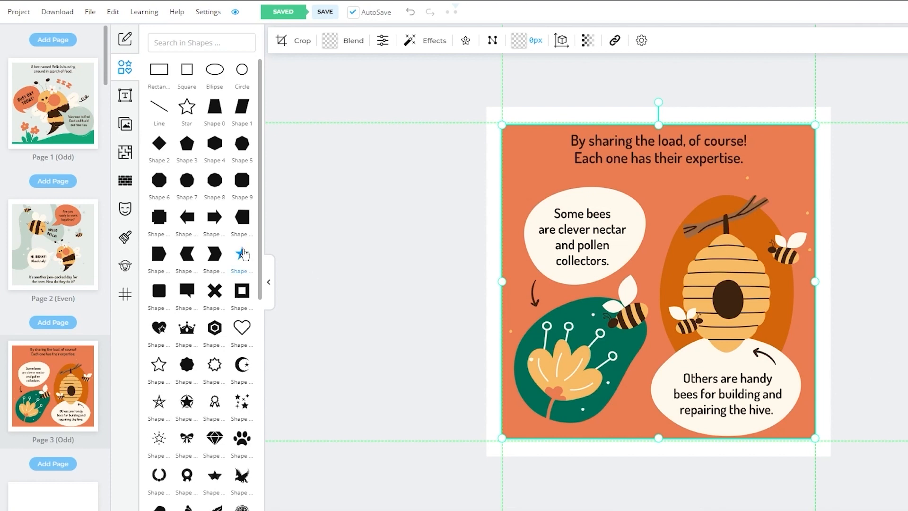
scroll(220, 256, down, 5)
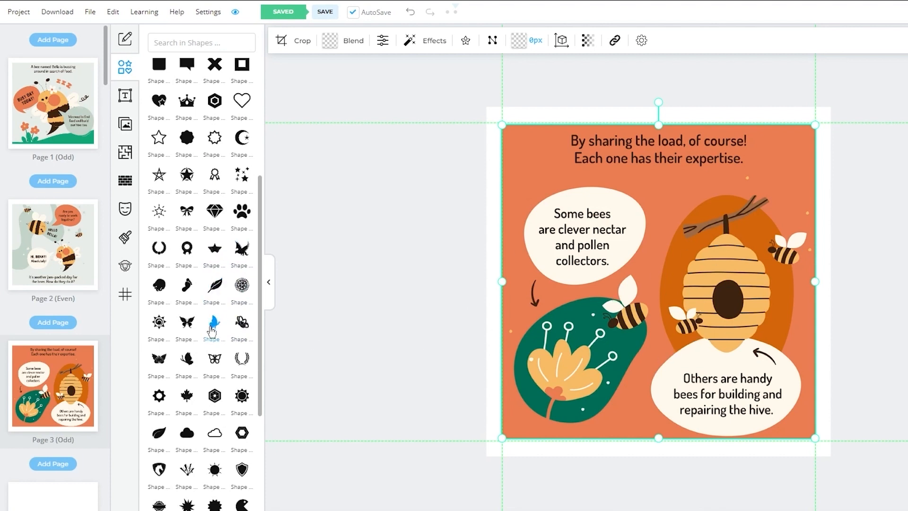
click(213, 324)
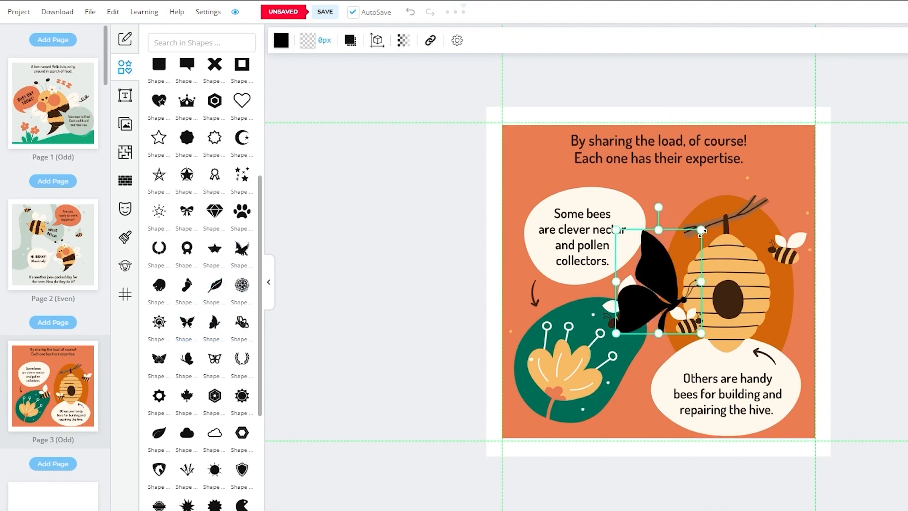
Shrink the black butterfly on page 3 and place it beside the branch, just above the bee near the hive.
drag(681, 265, 652, 289)
drag(631, 318, 792, 178)
mouse_move(781, 189)
mouse_down()
mouse_move(772, 186)
mouse_move(798, 187)
mouse_move(766, 190)
mouse_move(787, 191)
mouse_up()
click(858, 194)
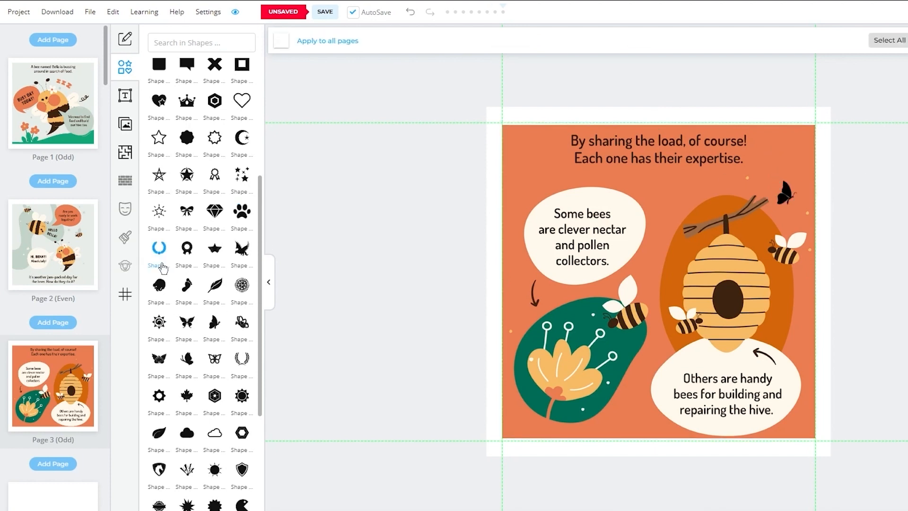
Add a small black circle from the shapes library and place it on the beehive, above and left of its opening.
scroll(173, 274, up, 5)
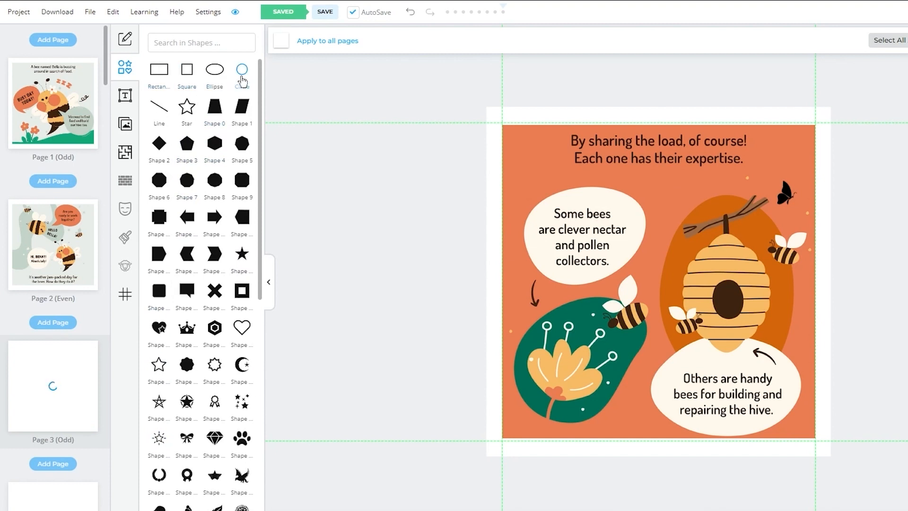
click(241, 71)
drag(710, 230, 705, 269)
click(655, 265)
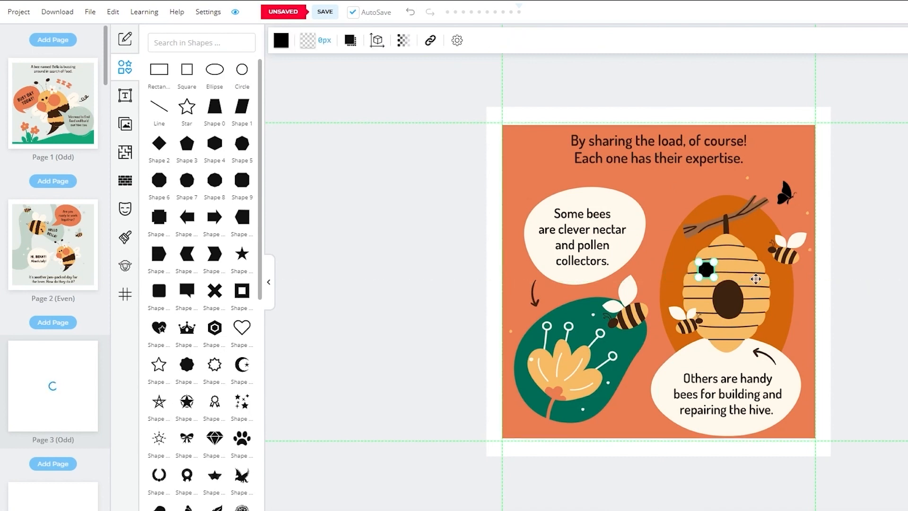
click(864, 292)
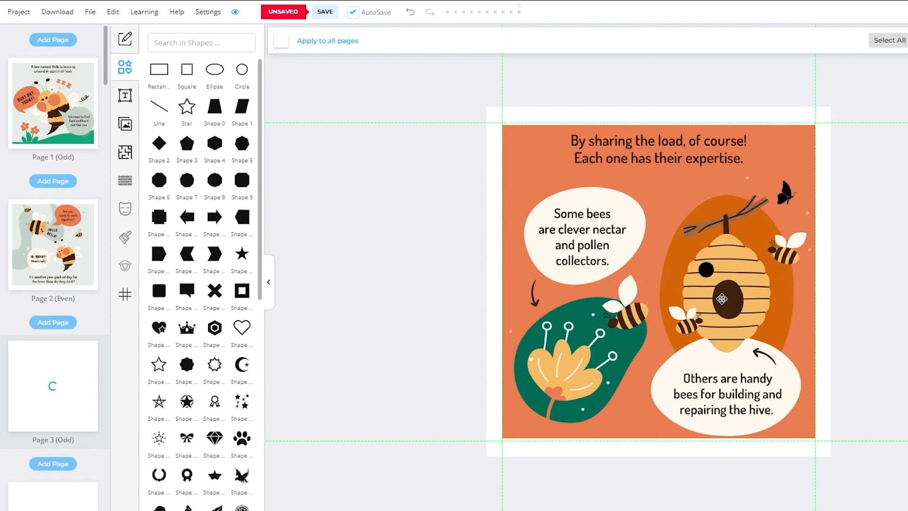
Recolor the circle on the beehive with the dark brown sampled from the hive opening.
click(701, 271)
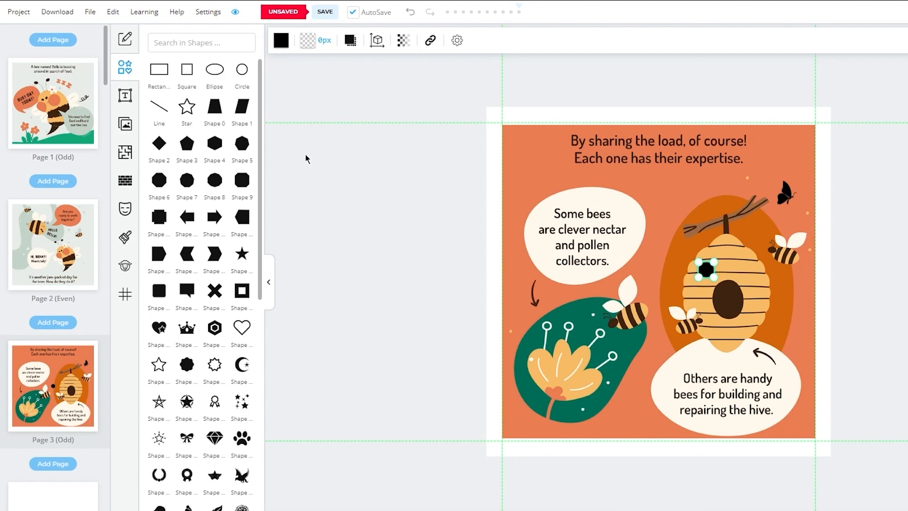
click(282, 41)
click(284, 308)
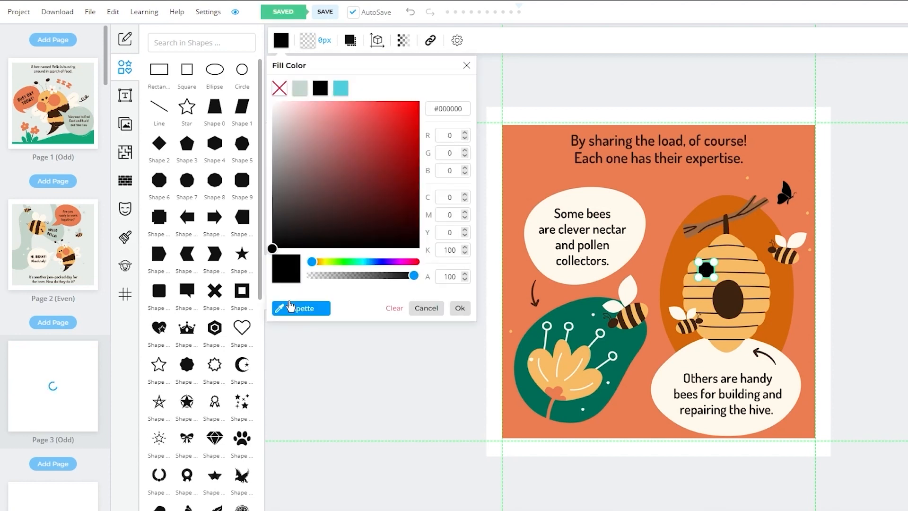
click(734, 296)
click(865, 306)
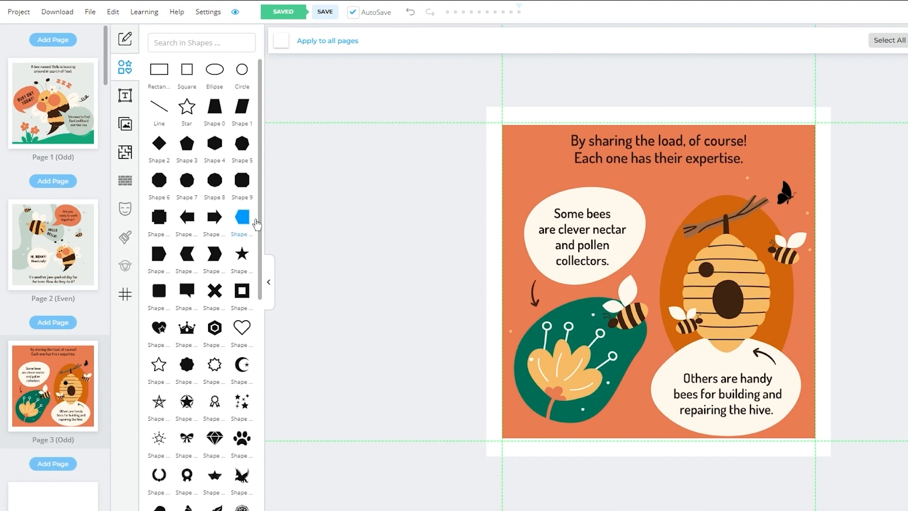
Duplicate the dark brown circle and place the copy level with it, on the opposite side of the hive opening.
click(705, 268)
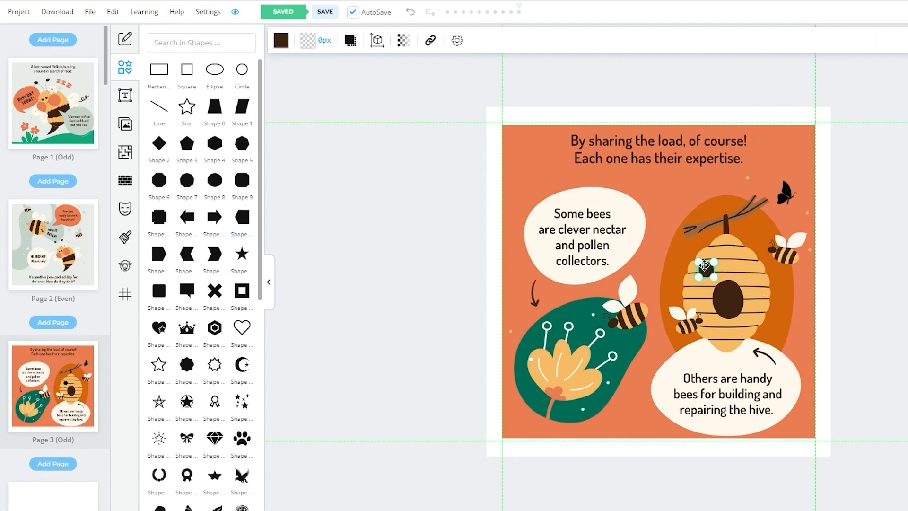
key(ctrl+v)
drag(705, 267, 743, 270)
click(849, 271)
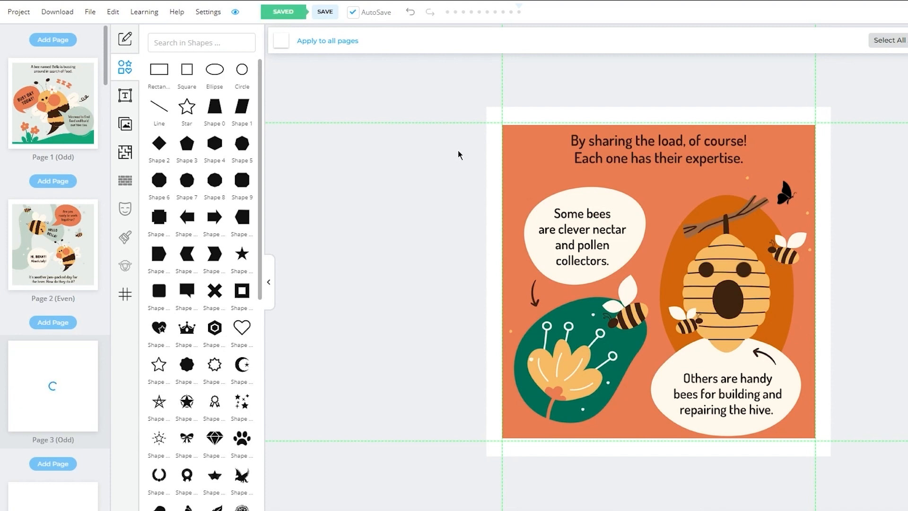
Add a text with variants to page 3, place it below the two-line caption and make it taller.
click(126, 97)
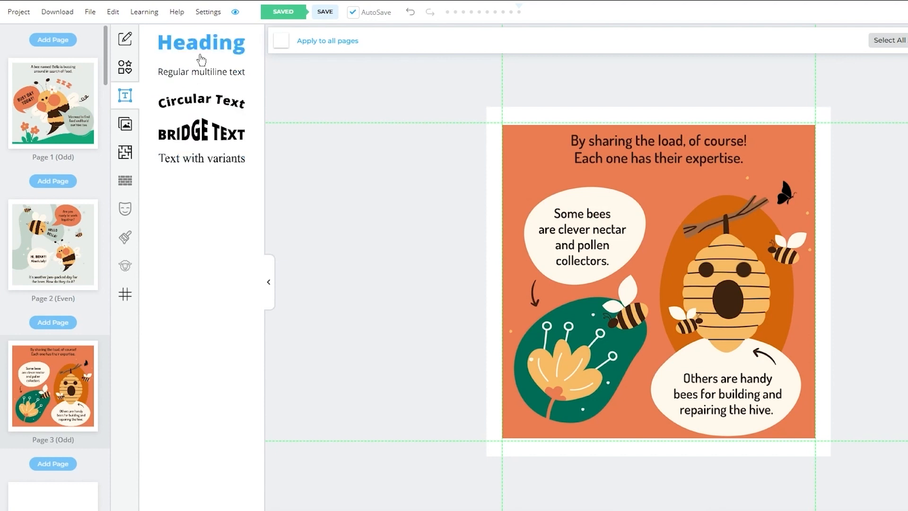
click(203, 162)
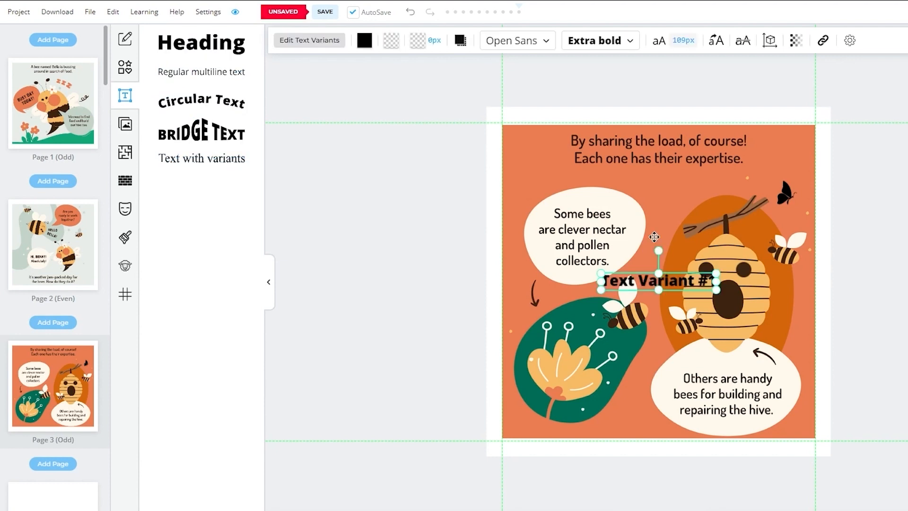
drag(663, 292, 685, 188)
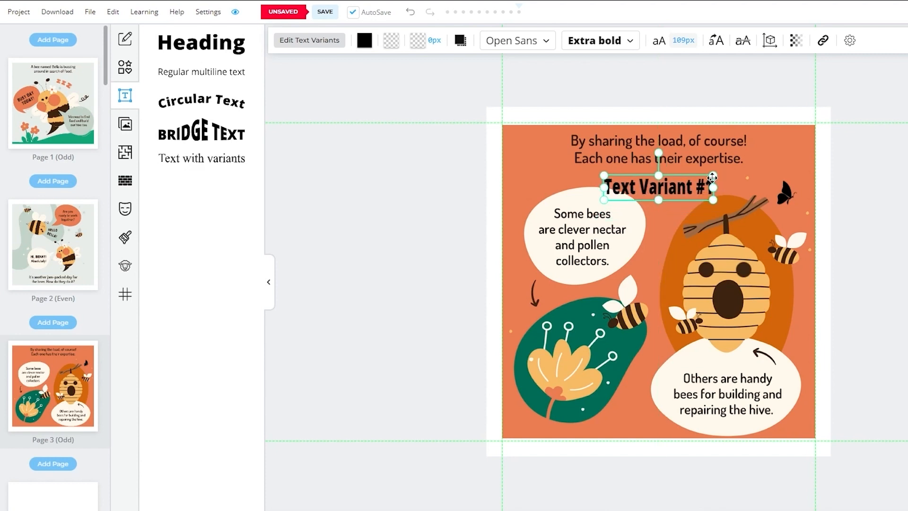
click(750, 183)
click(686, 192)
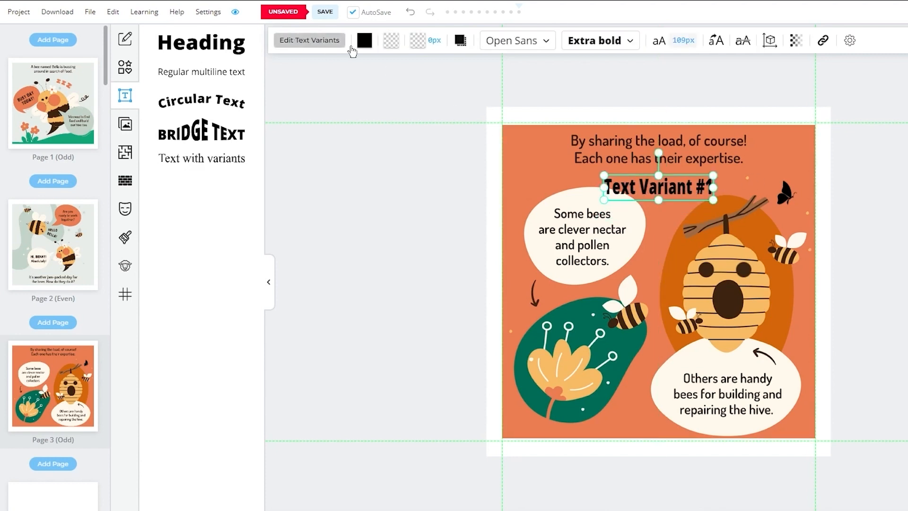
Look through the font styles of the variant text and set its fill color to dark red.
click(597, 43)
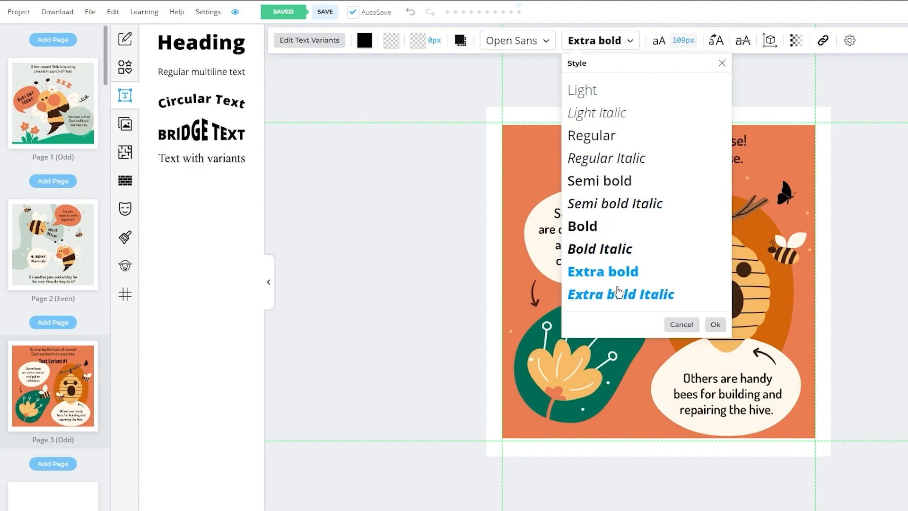
click(618, 40)
click(533, 47)
click(534, 47)
click(364, 40)
click(489, 134)
drag(490, 134, 483, 191)
click(590, 94)
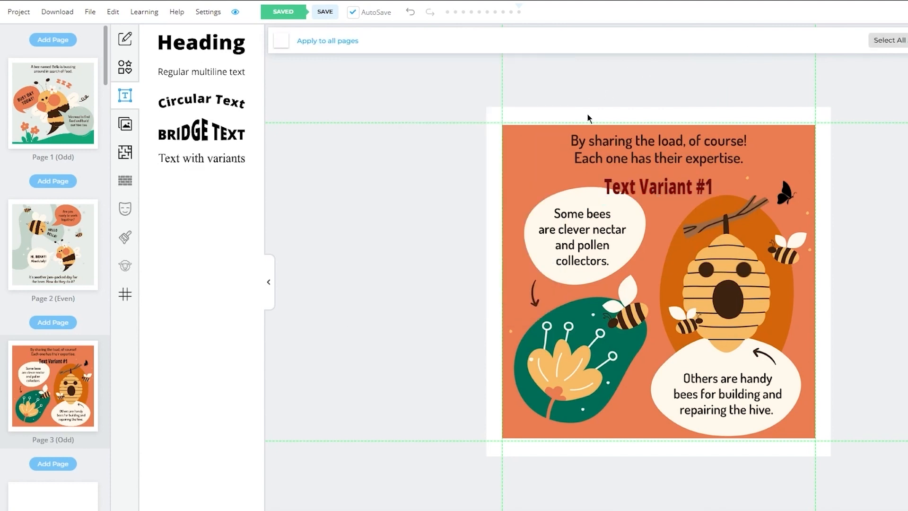
Change the variant text's font to Abhaya Libre and browse the other free fonts.
click(655, 180)
click(516, 53)
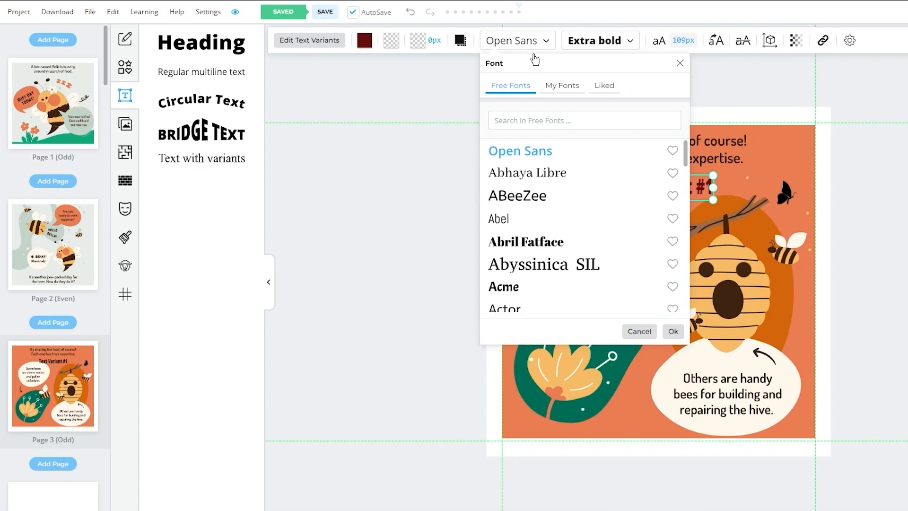
click(555, 174)
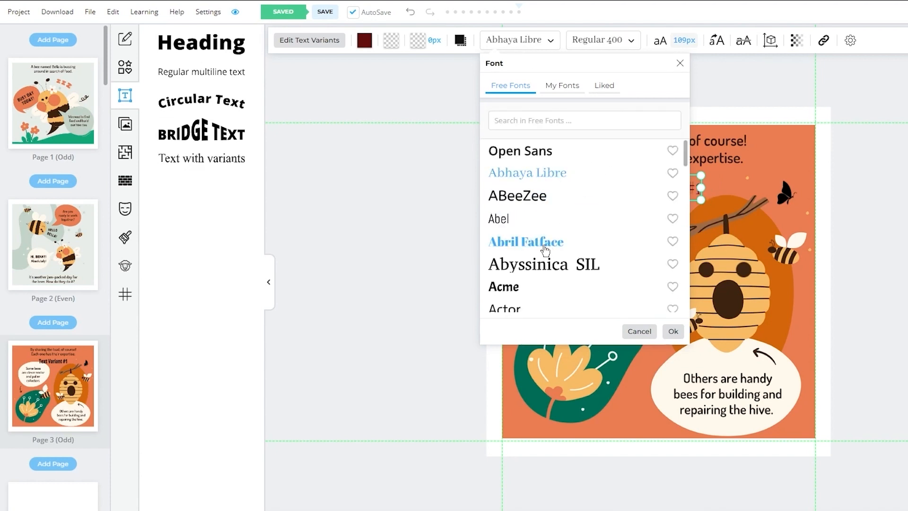
scroll(545, 249, down, 20)
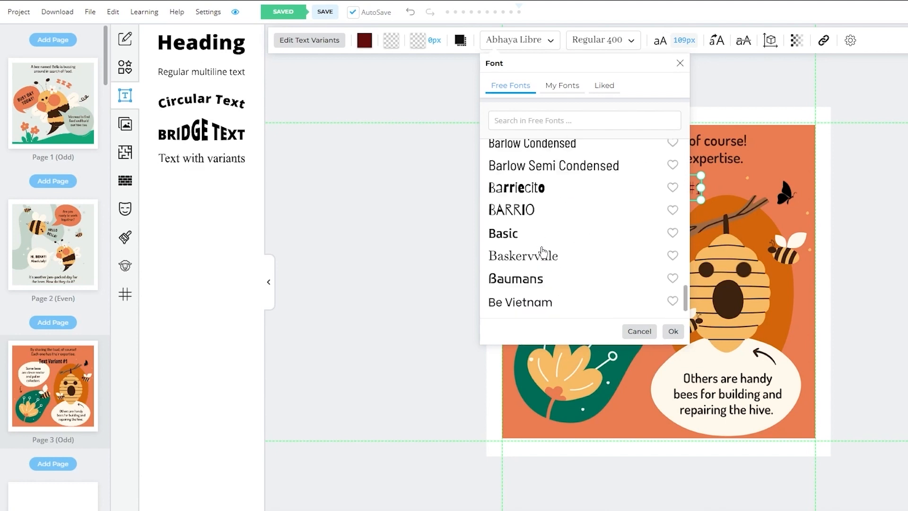
click(747, 95)
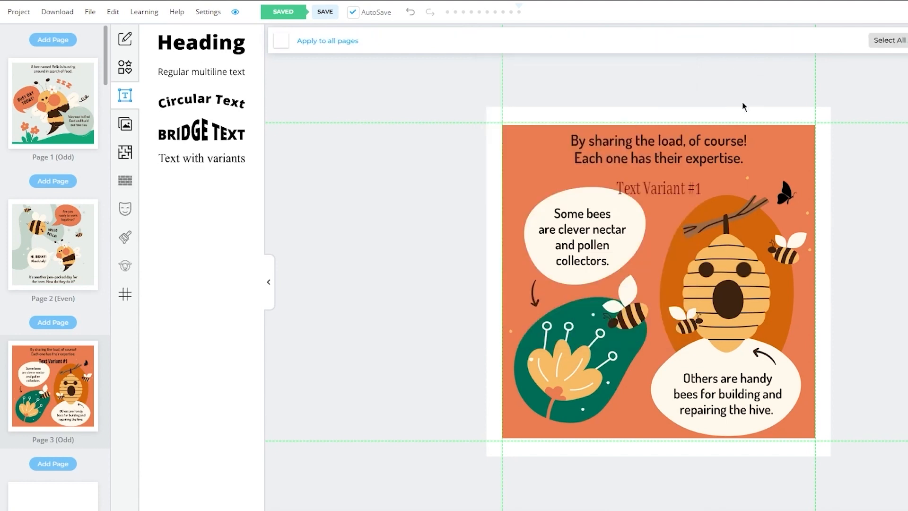
Delete the variant text from page 3.
click(672, 196)
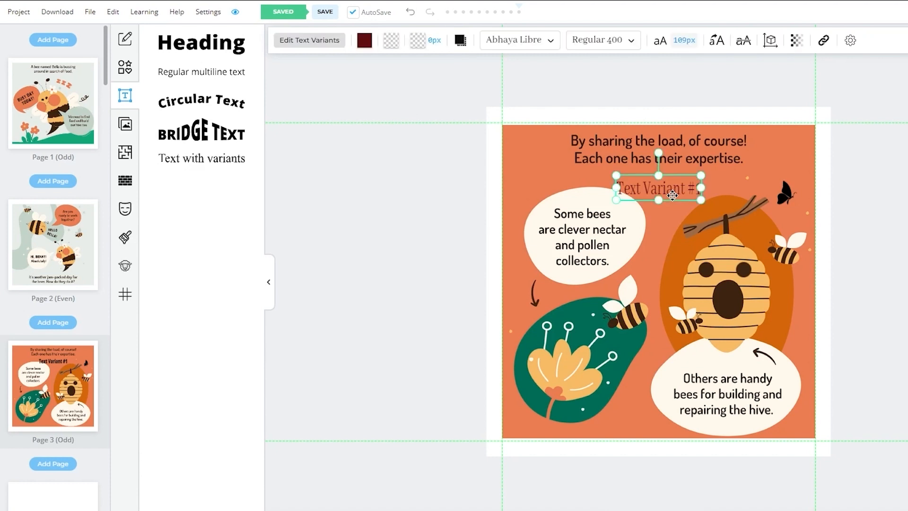
key(Delete)
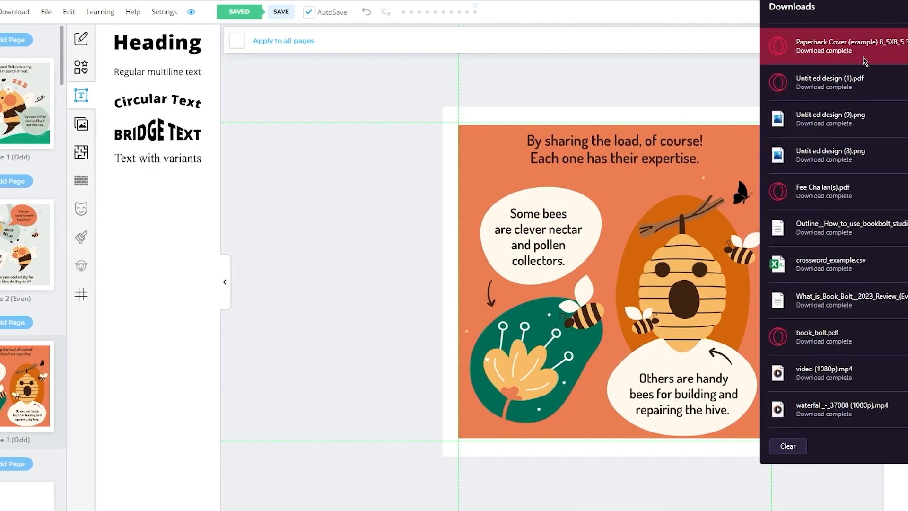
Open the downloaded 8.5 x 8.5 paperback cover file and view the interior project's CMYK and RGB download options.
click(861, 55)
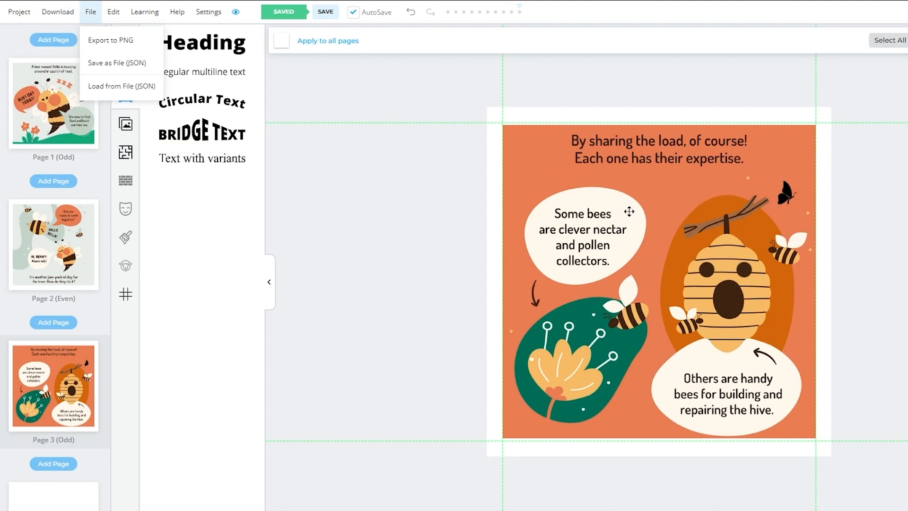
mouse_move(65, 19)
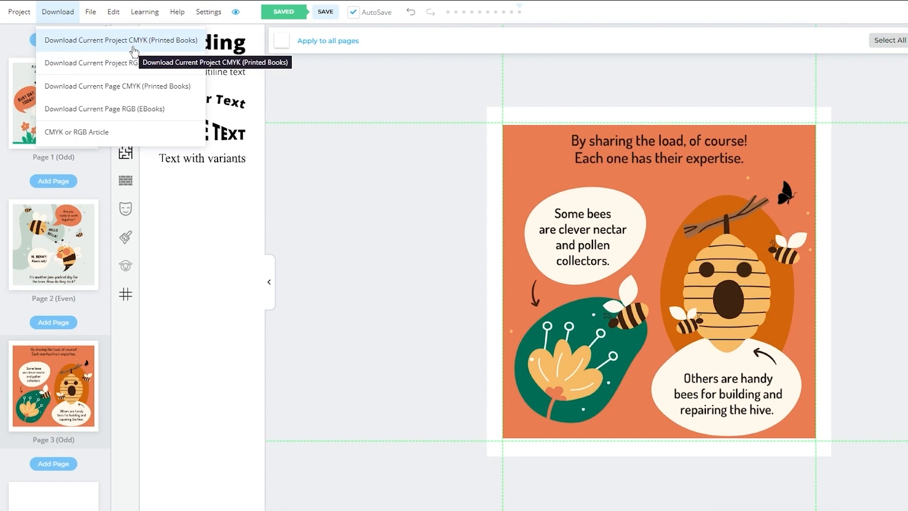
click(339, 123)
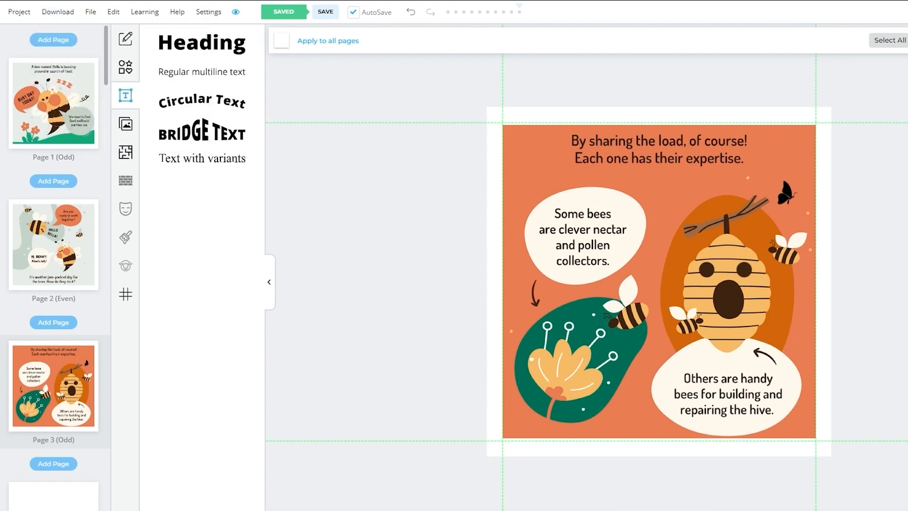